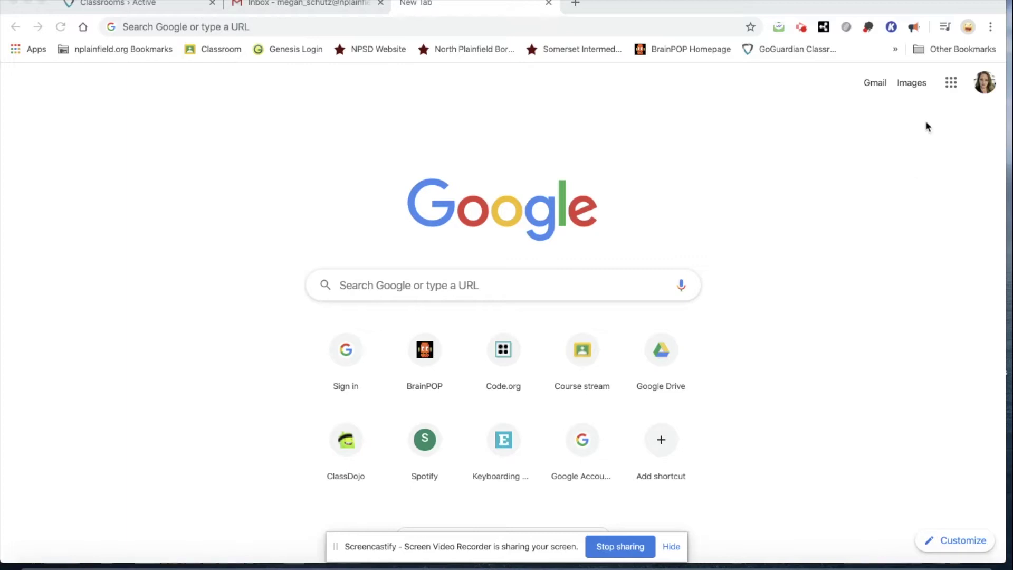
Launch Google Forms from the Google apps grid on Chrome's New Tab page
left_click(950, 84)
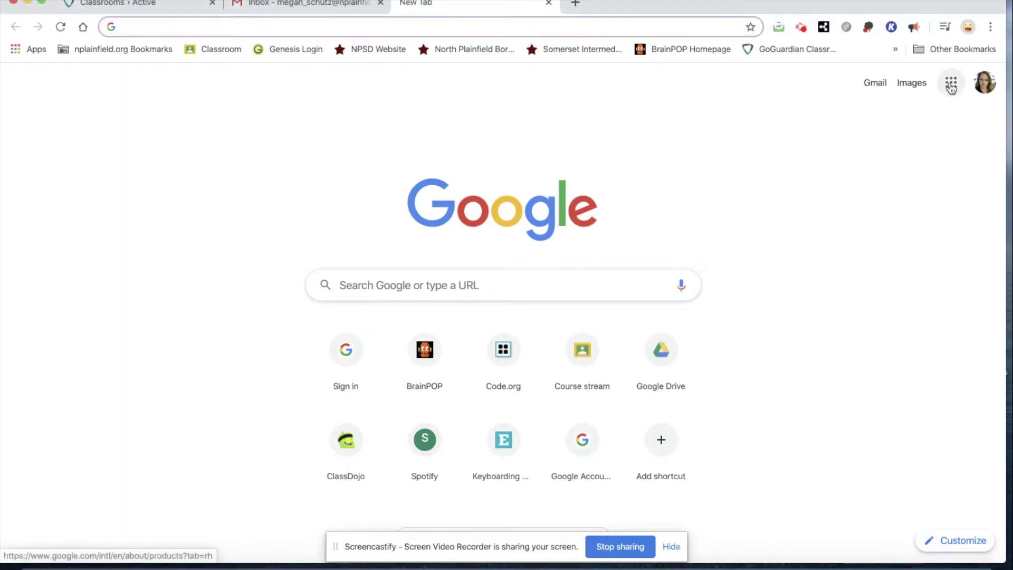
left_click(950, 85)
scroll(898, 235, "down", 10)
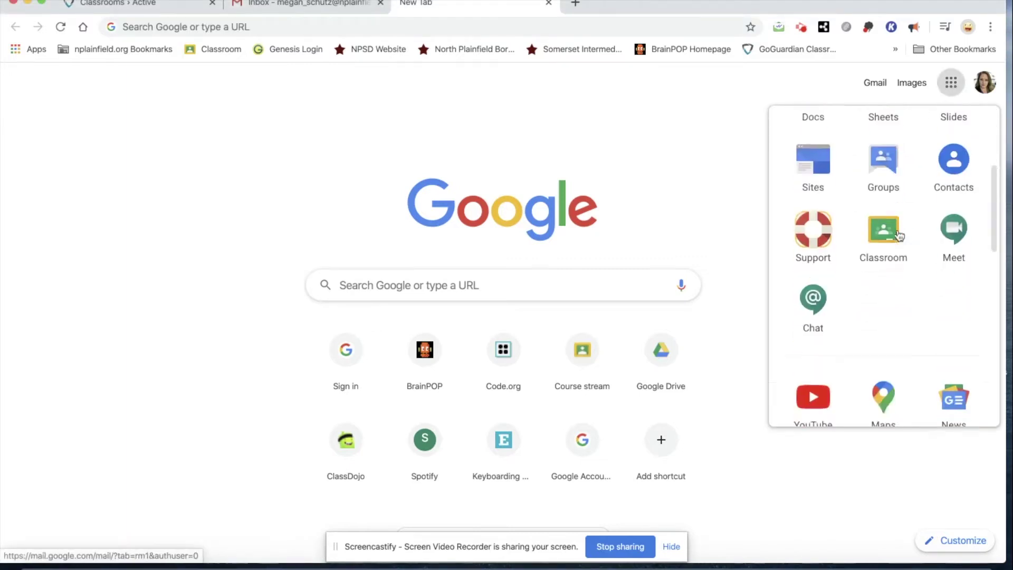
left_click(897, 306)
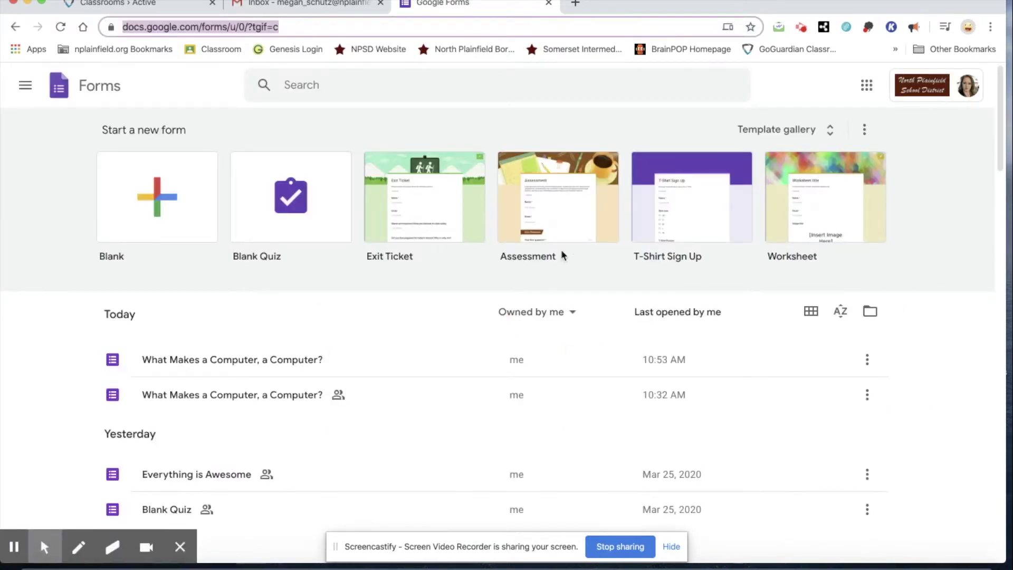
Start a blank quiz and rename its file 'What Makes a Computer, a Computer?'
left_click(147, 211)
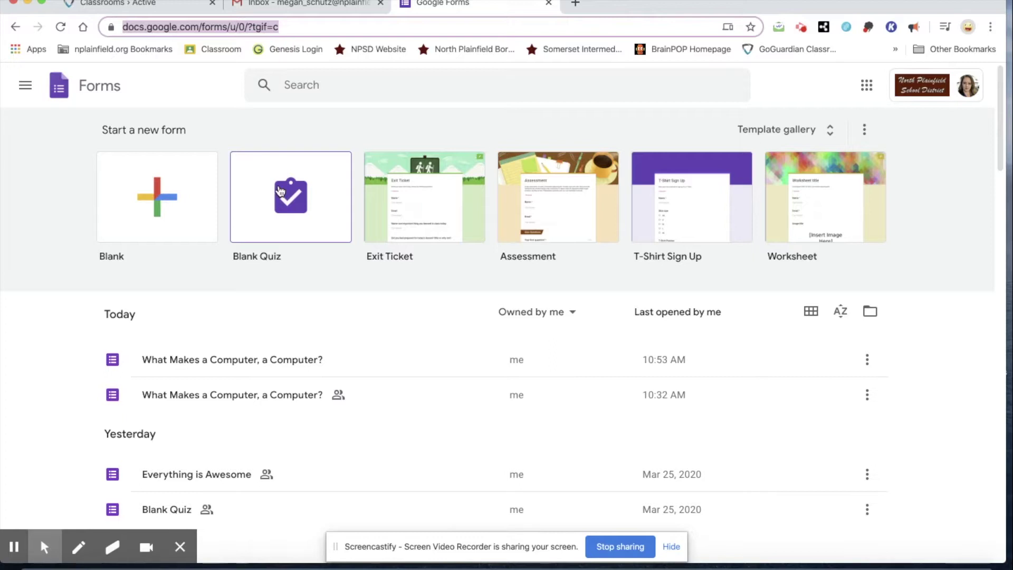
left_click(280, 191)
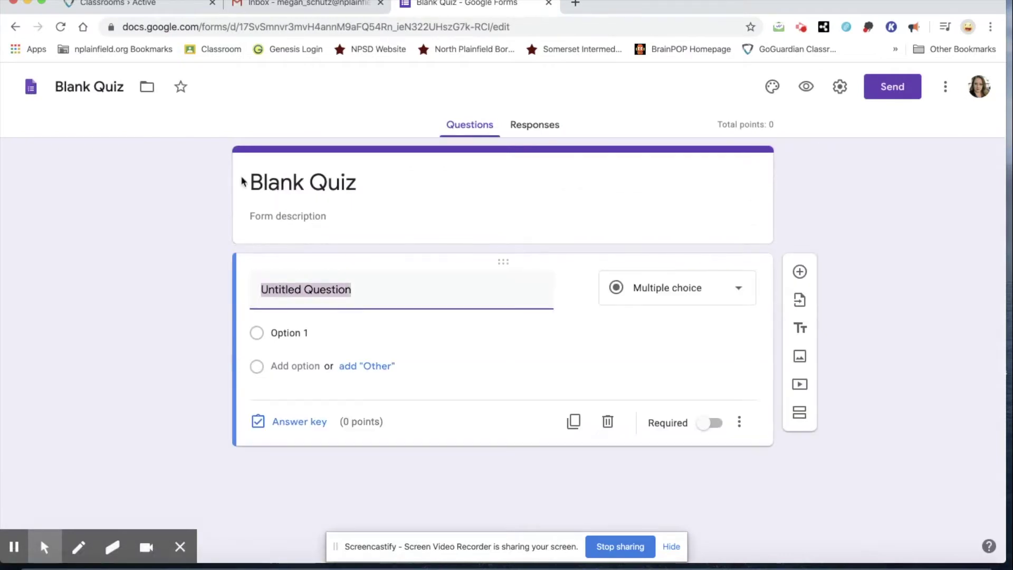
left_click(104, 85)
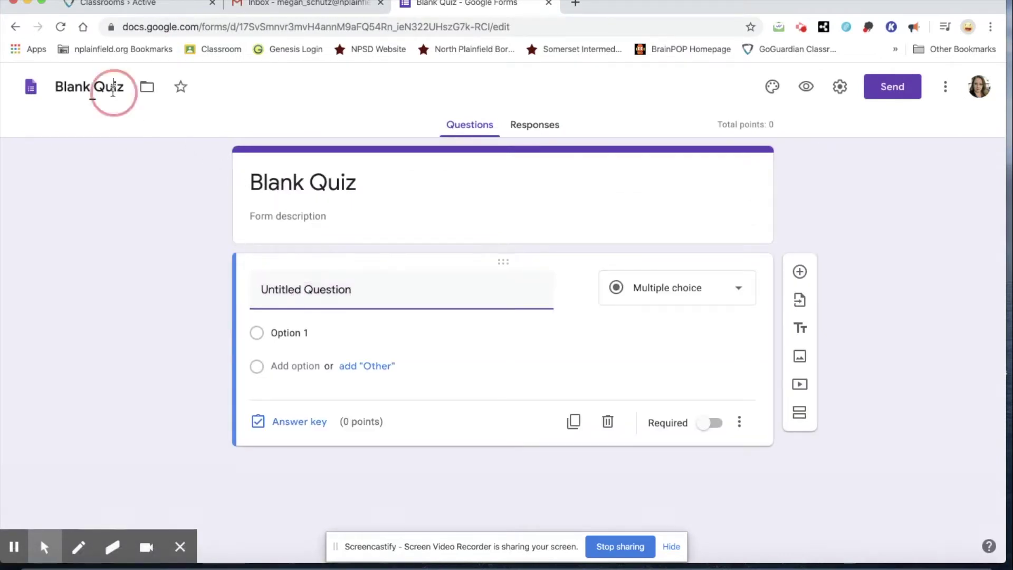
left_click_drag(129, 88, 57, 86)
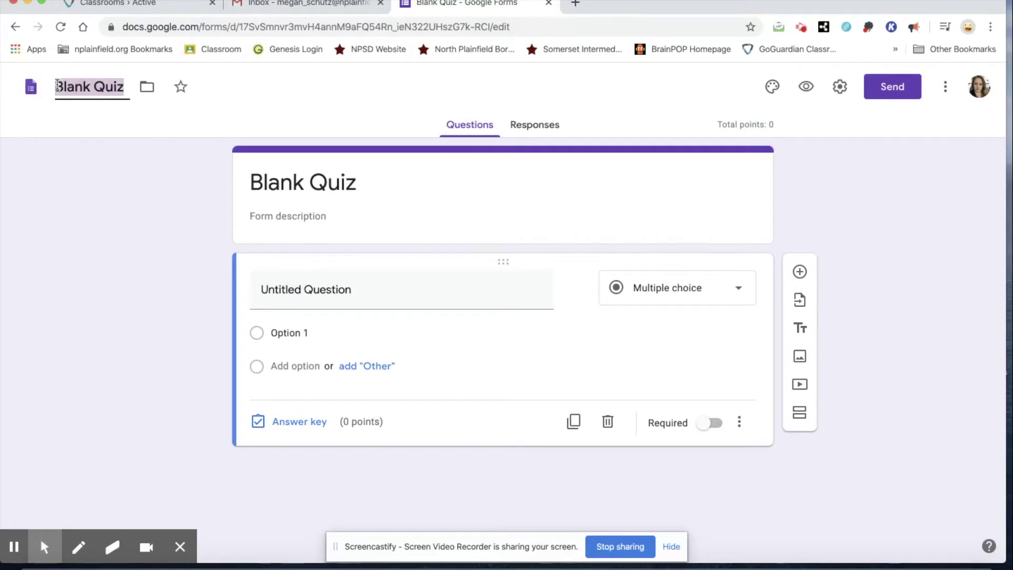
type("W")
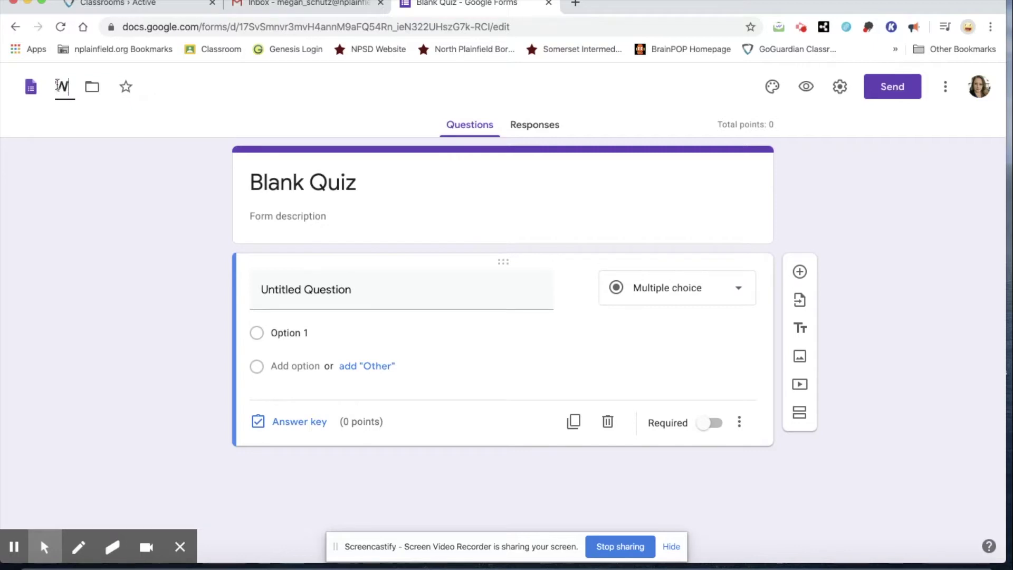
type("hat Makes a compi")
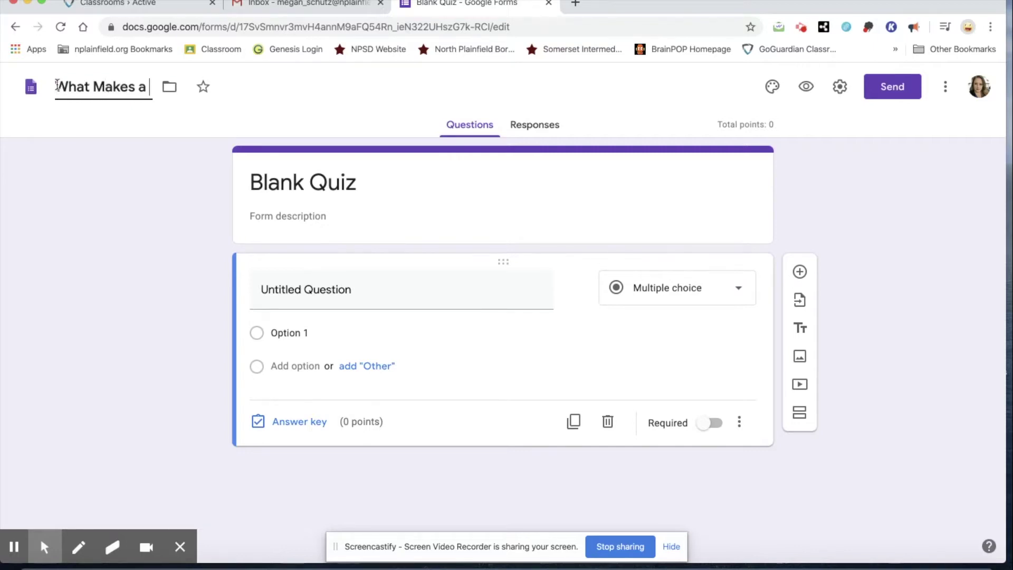
key("BackSpace")
key("BackSpace")
key("BackSpace")
key("BackSpace")
key("BackSpace")
type("Co")
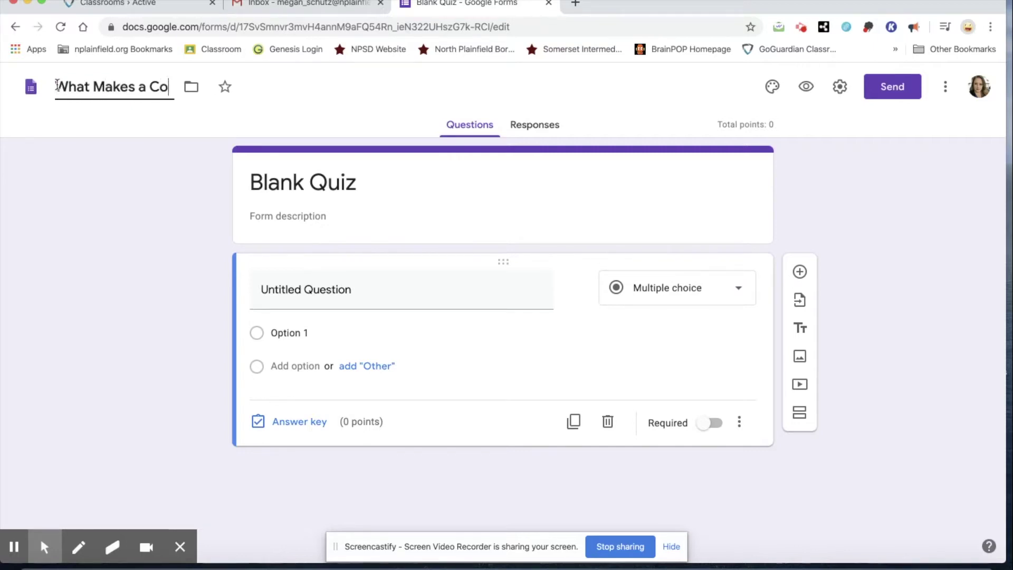
type("mputer, a Computer?")
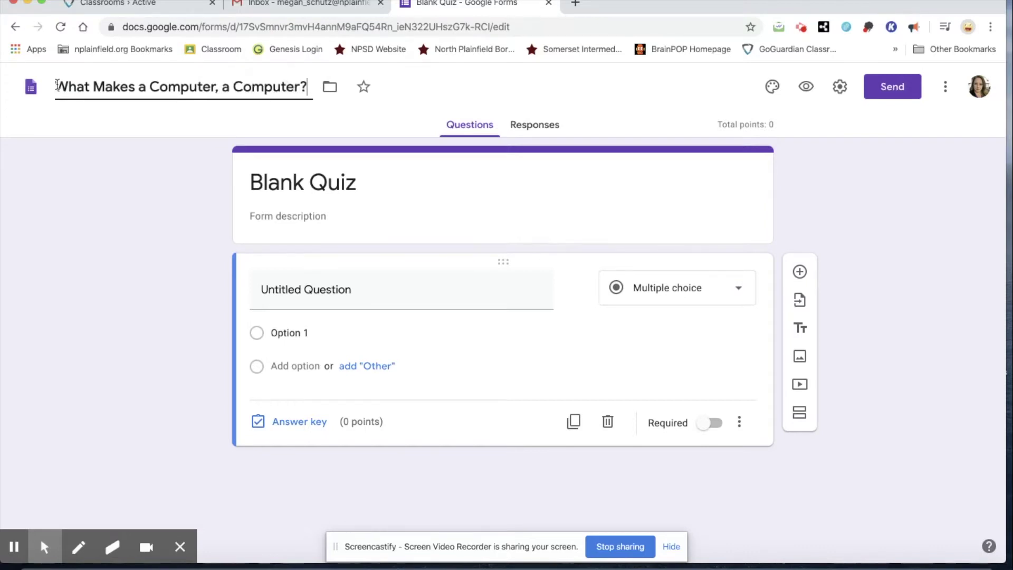
left_click(86, 189)
Replace the 'Blank Quiz' heading with the copied file name
left_click(305, 89)
key("super+c")
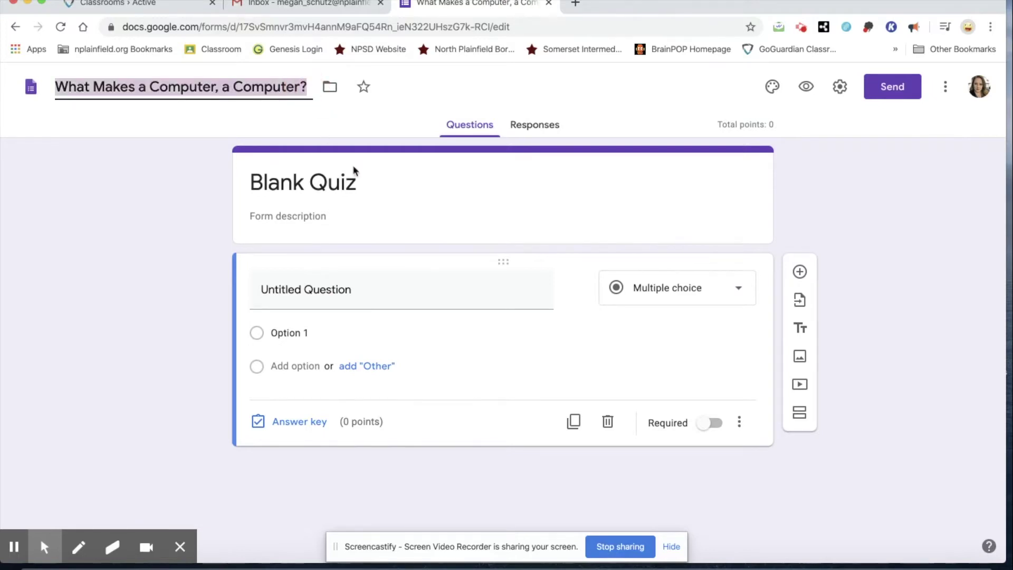
left_click(353, 175)
key("super+v")
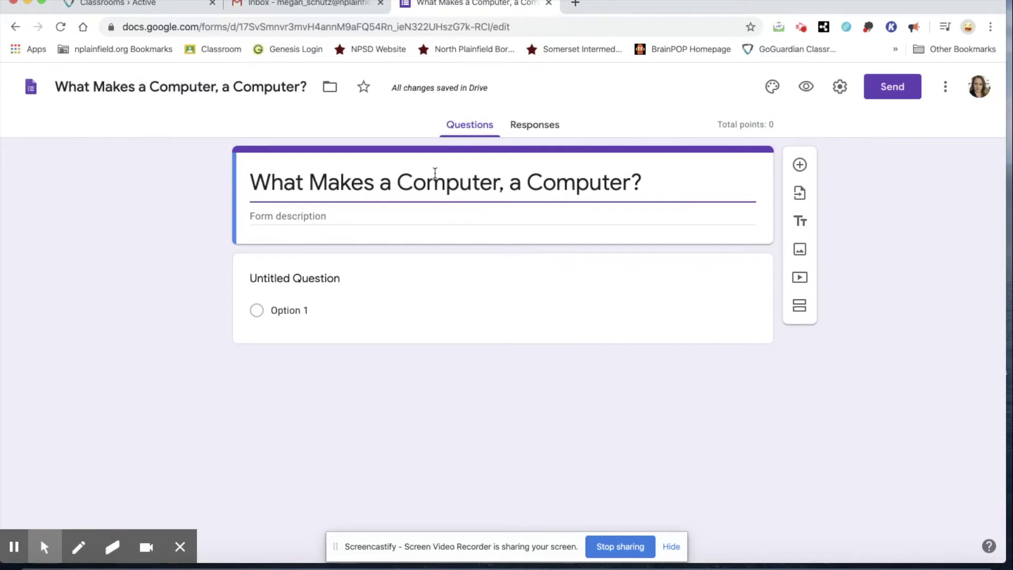
left_click(841, 89)
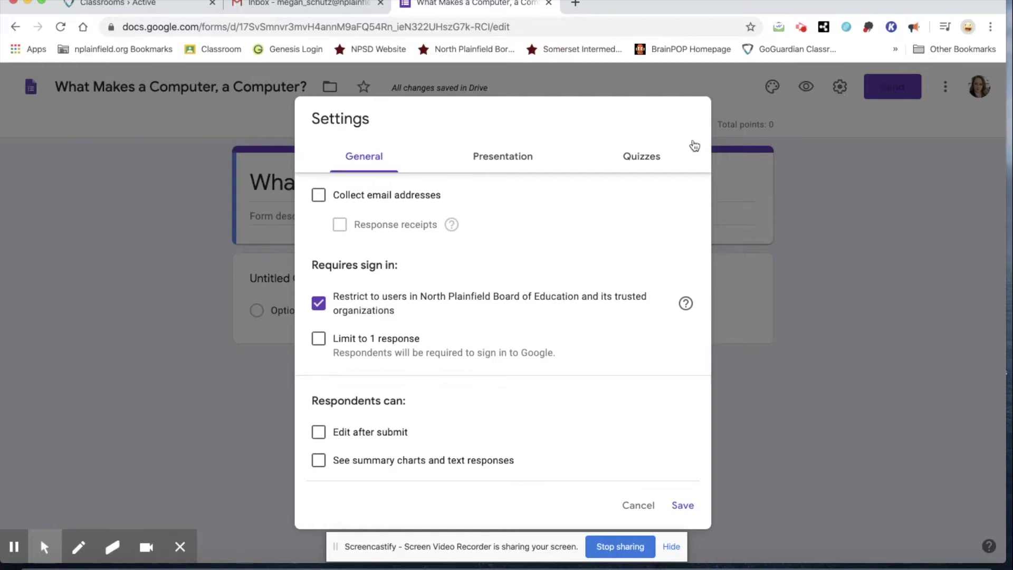
Turn on email collection, always-send response receipts and editing after submit, then save
scroll(571, 253, "down", 1)
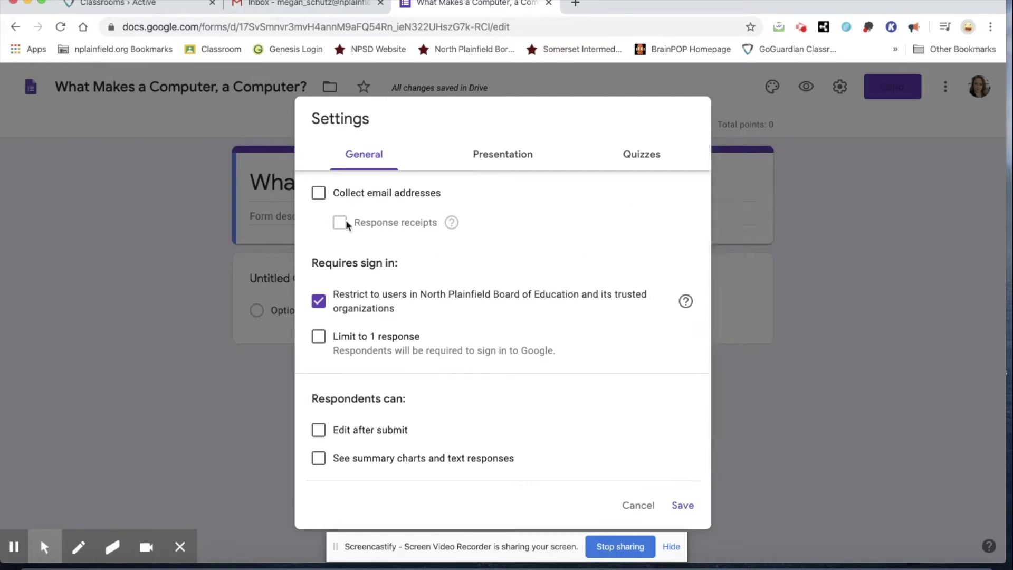
left_click(319, 195)
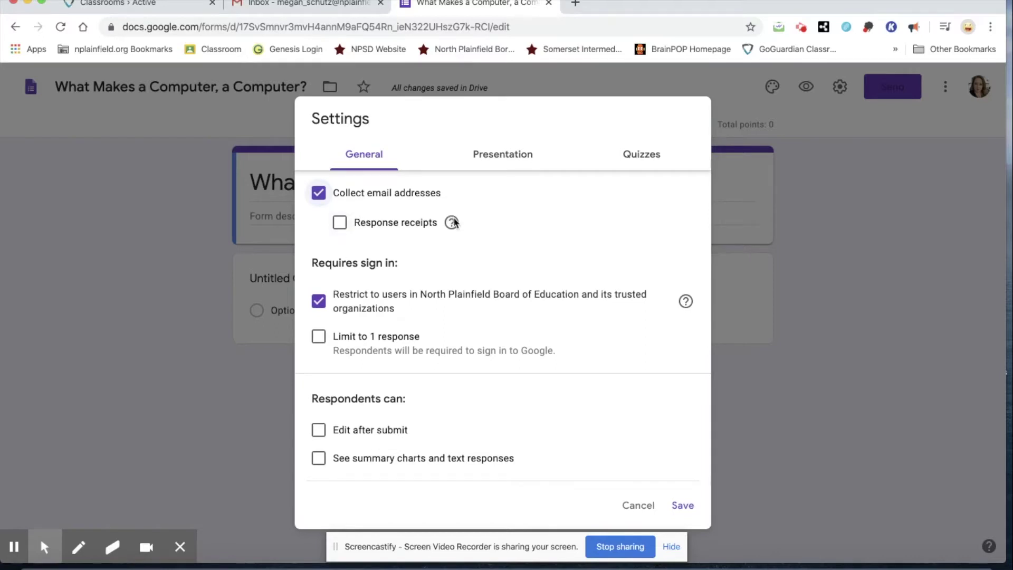
mouse_move(454, 223)
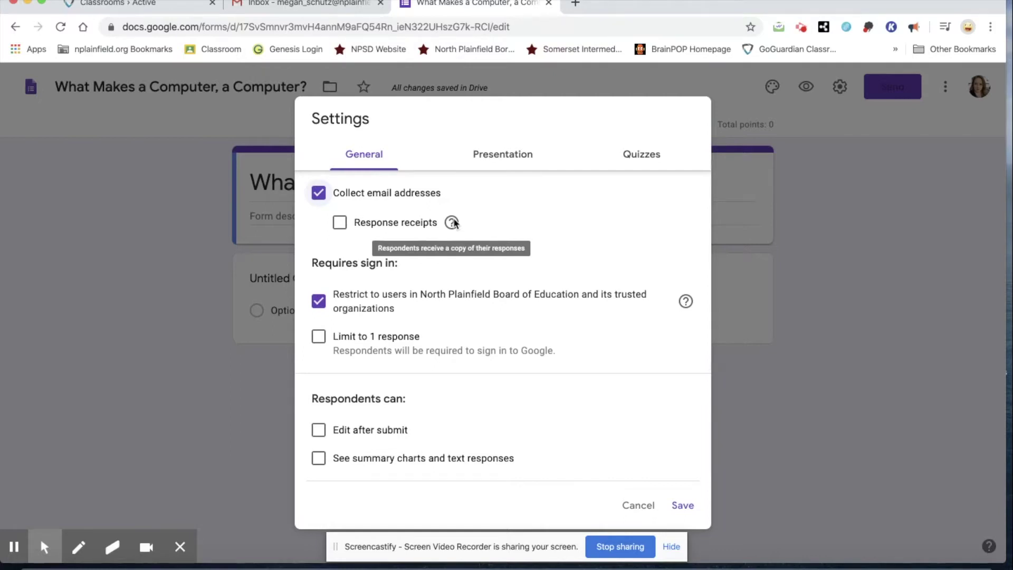
left_click(340, 222)
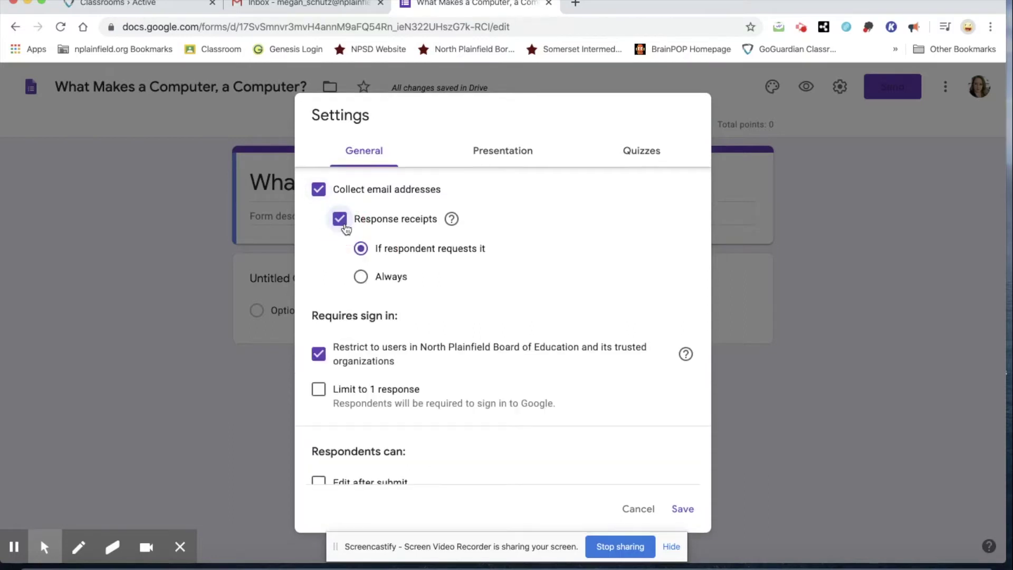
left_click(359, 281)
scroll(528, 295, "down", 1)
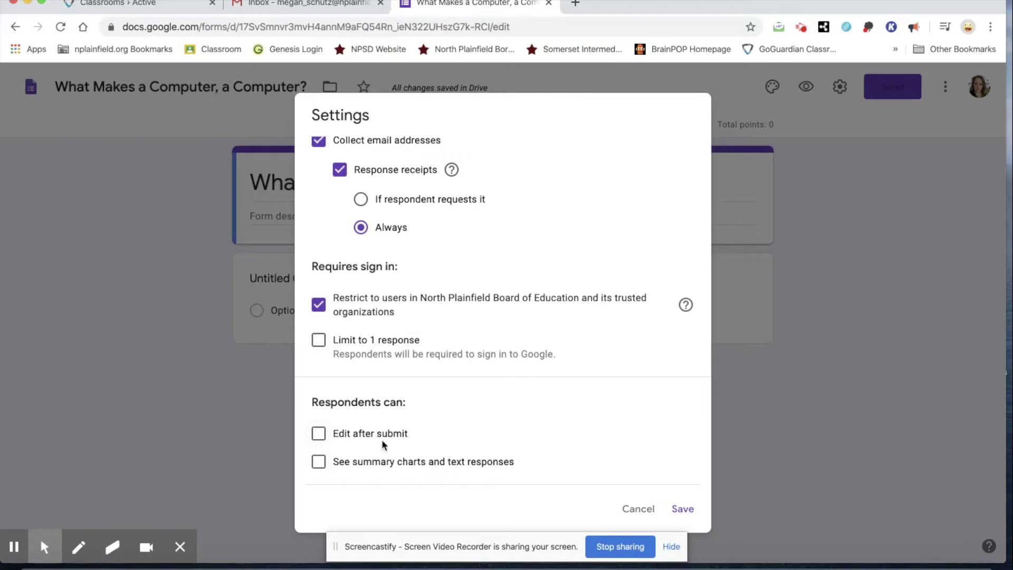
left_click(404, 436)
left_click(683, 508)
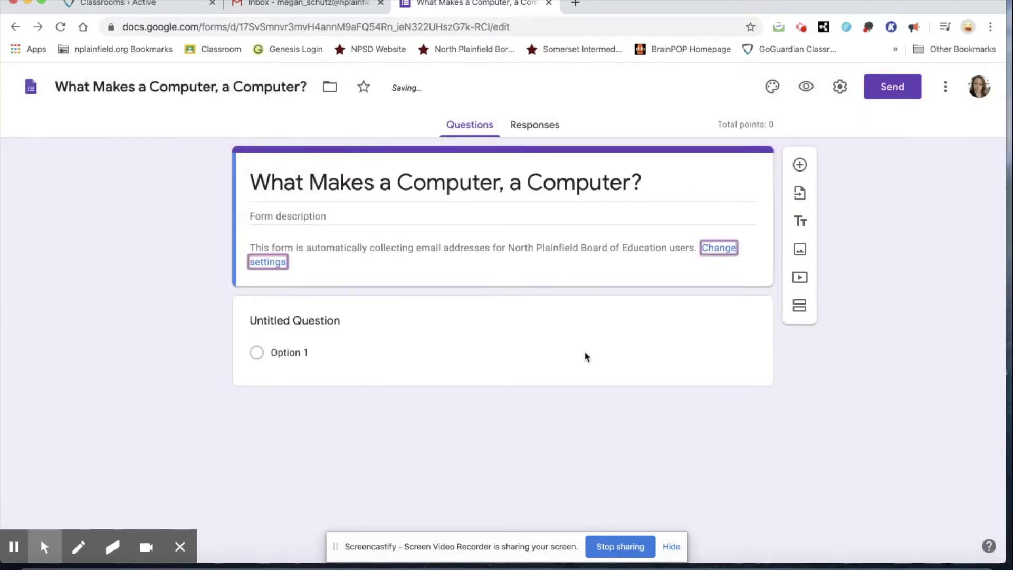
Shuffle question order and set the confirmation to 'Congratulations, you took your first quiz for Computer Rotation!'
left_click(839, 89)
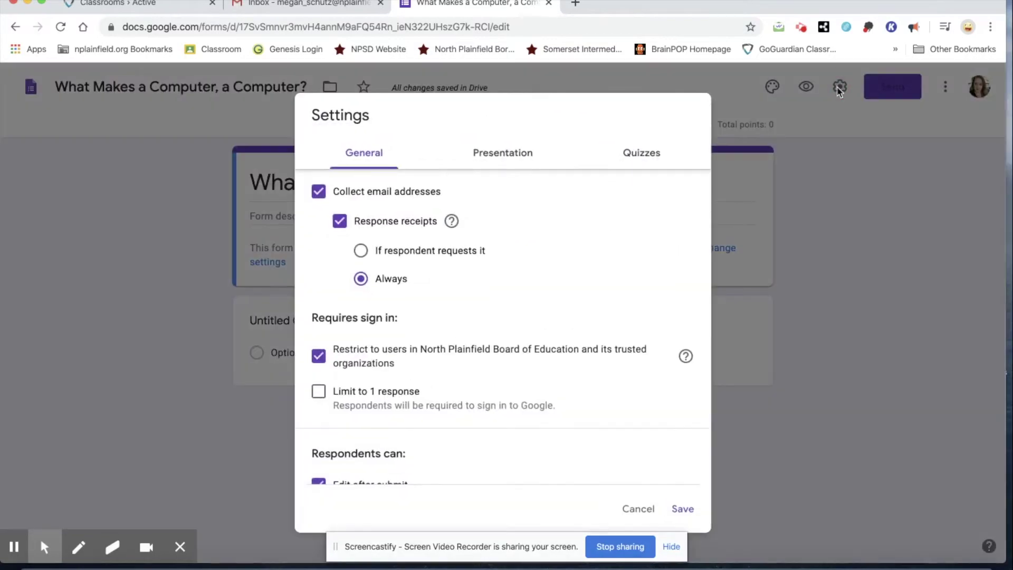
left_click(503, 154)
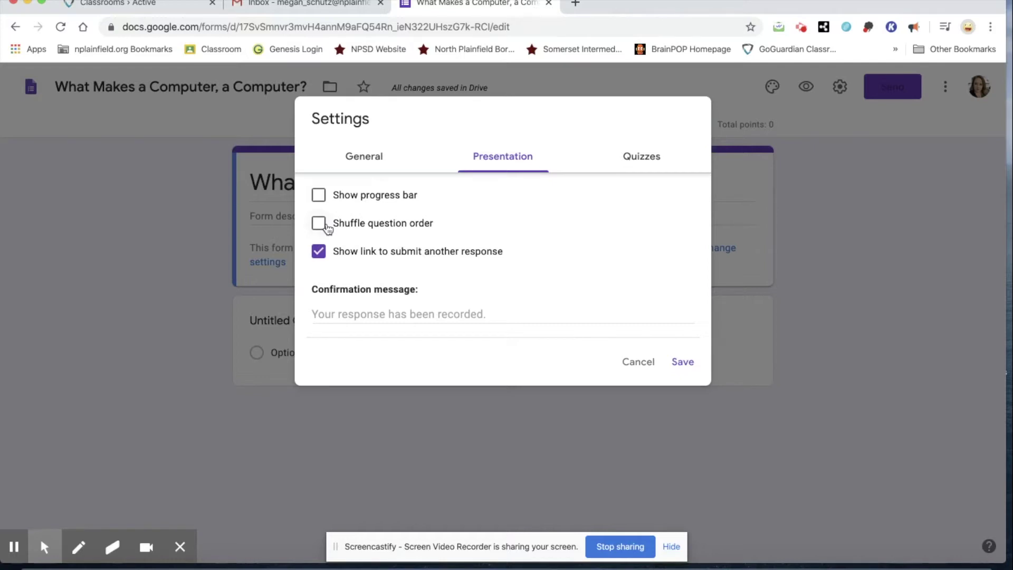
left_click(328, 228)
left_click(348, 316)
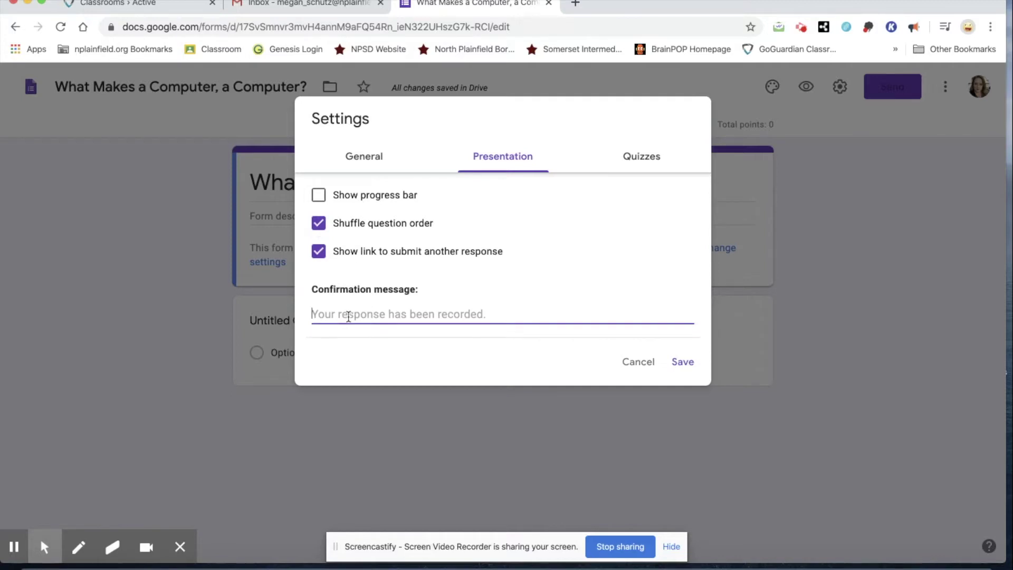
type("Congratulations, you ")
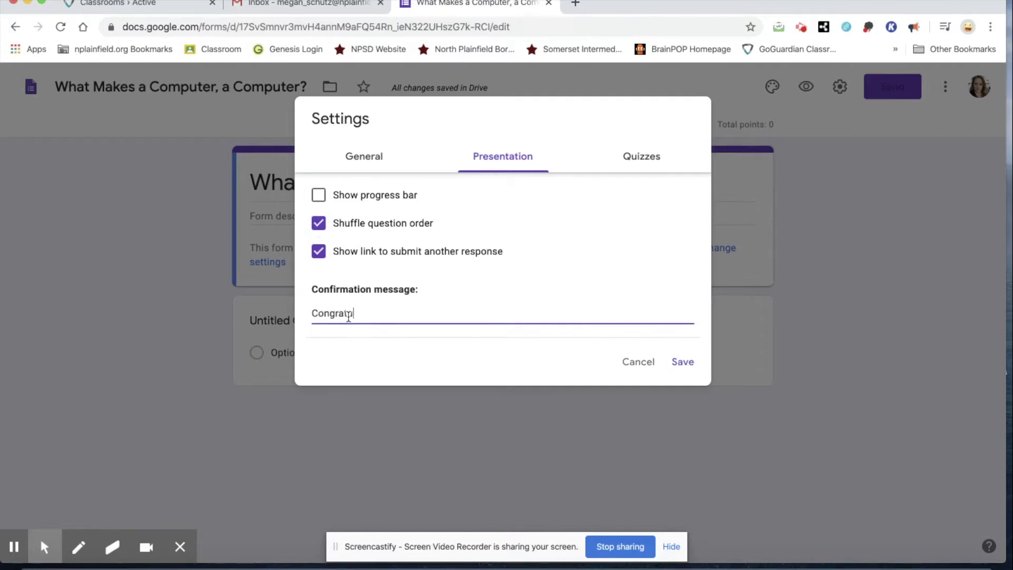
type("took your firs")
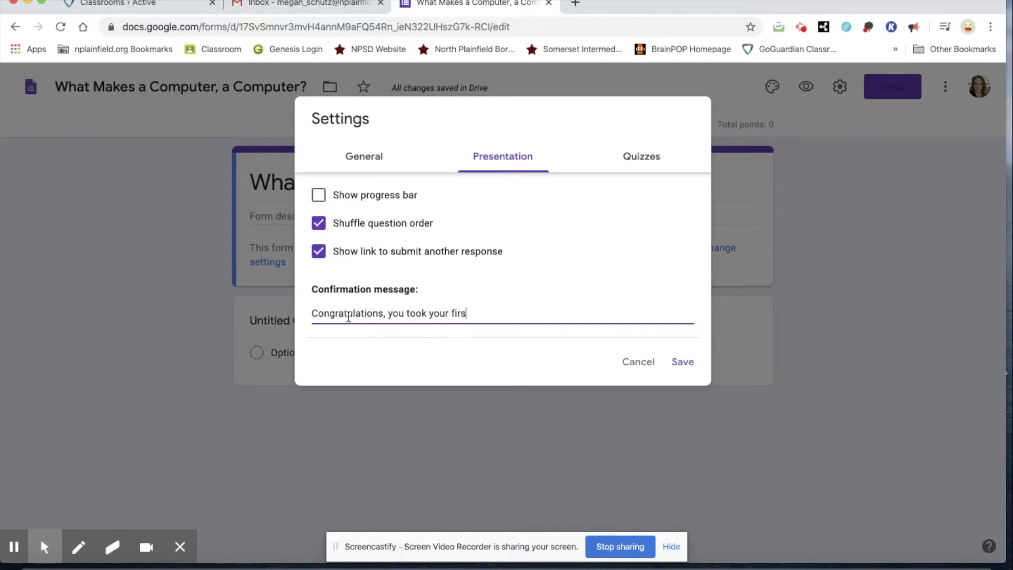
type("t quiz for Computer Rotation!")
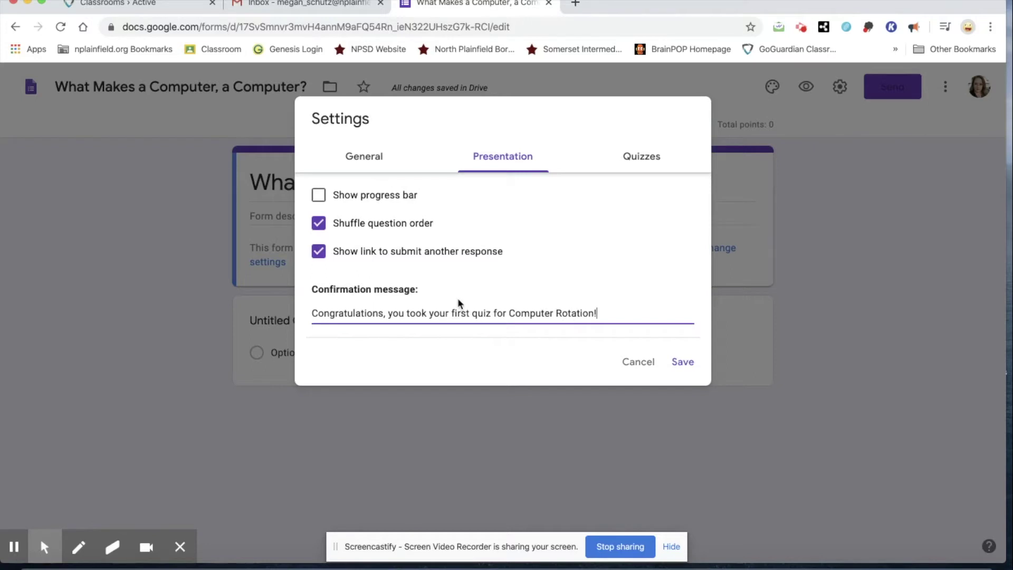
left_click(683, 364)
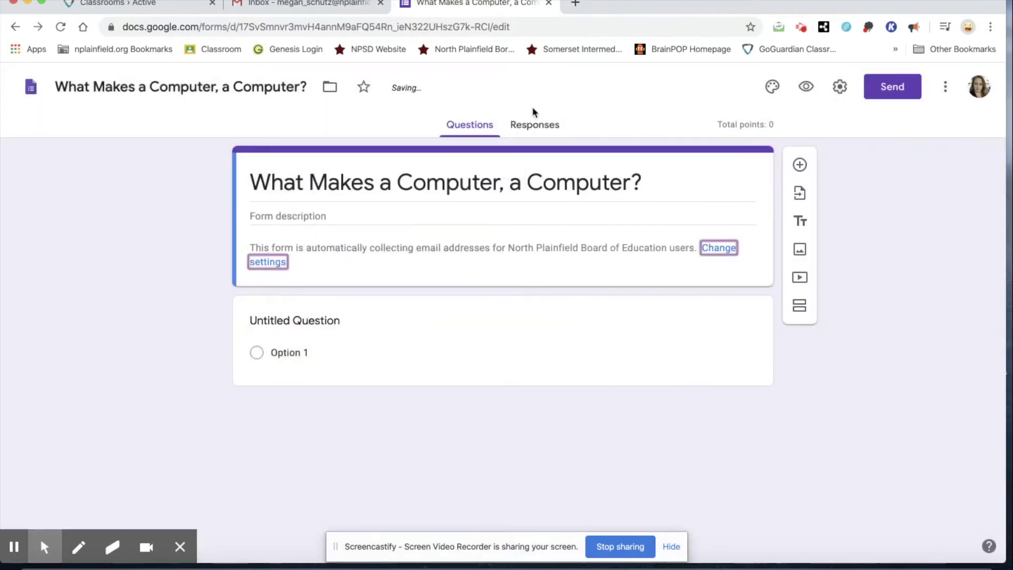
left_click(840, 88)
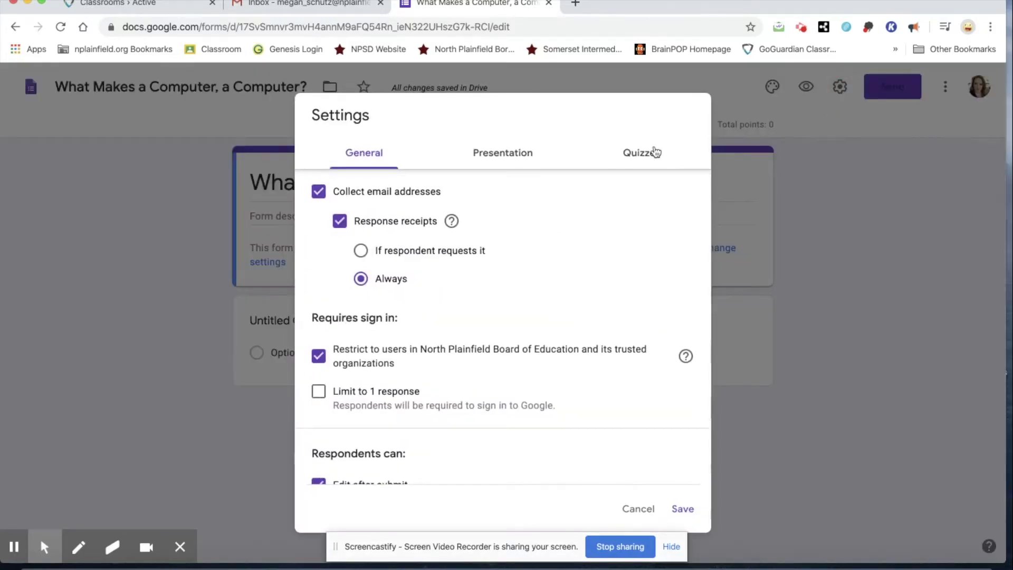
In the quiz settings, switch locked mode for Chromebooks on and back off
left_click(652, 152)
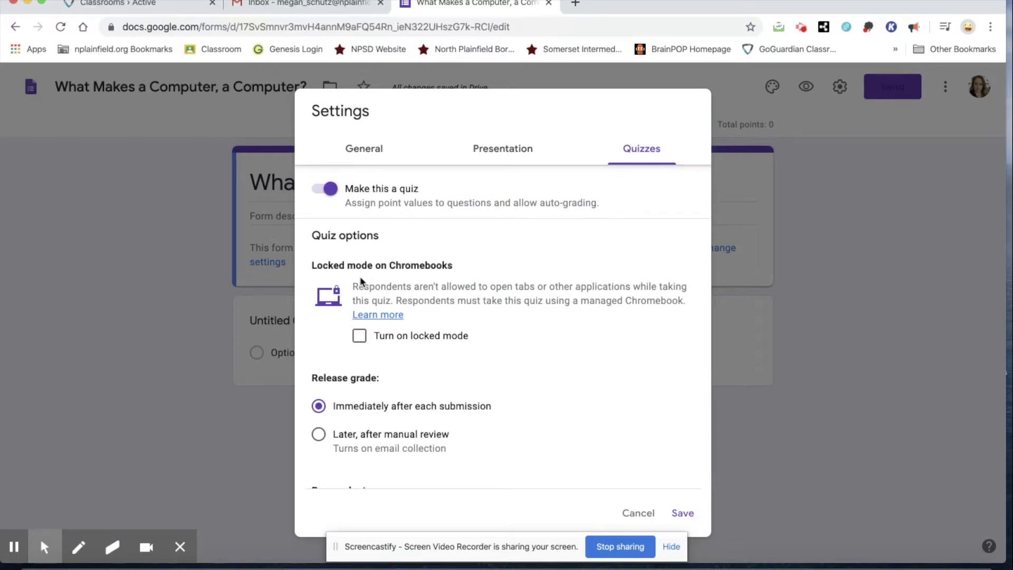
scroll(478, 317, "down", 1)
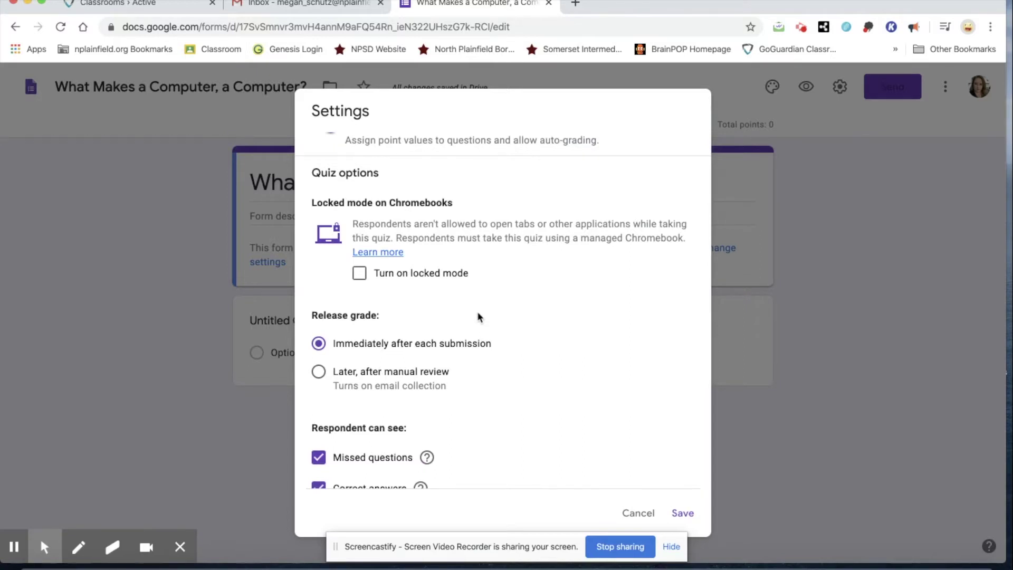
left_click_drag(489, 223, 610, 222)
left_click_drag(623, 223, 414, 249)
left_click(554, 273)
left_click(359, 275)
Set Release grade to 'Later, after manual review' and save the settings
scroll(608, 319, "down", 2)
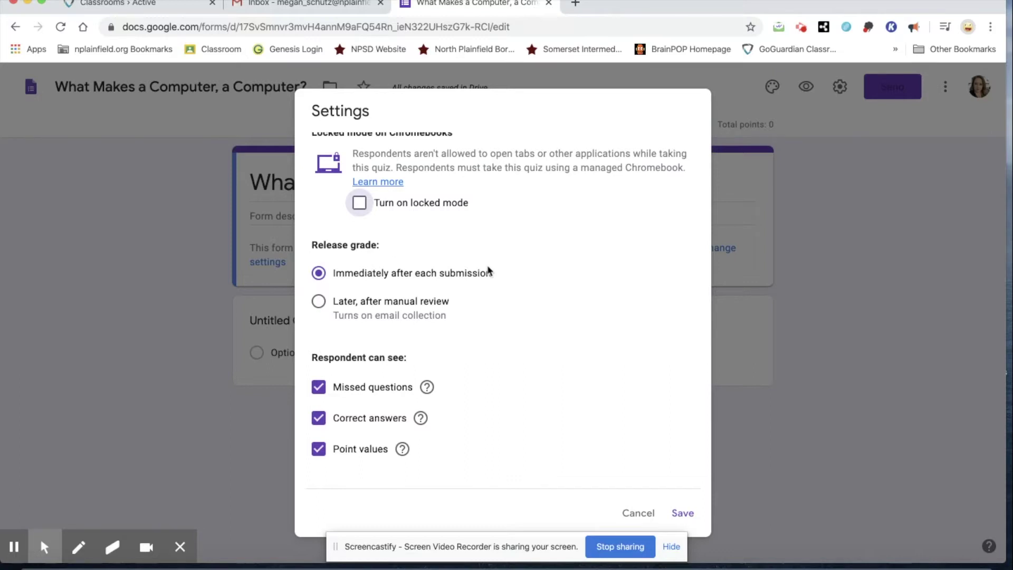
left_click(319, 302)
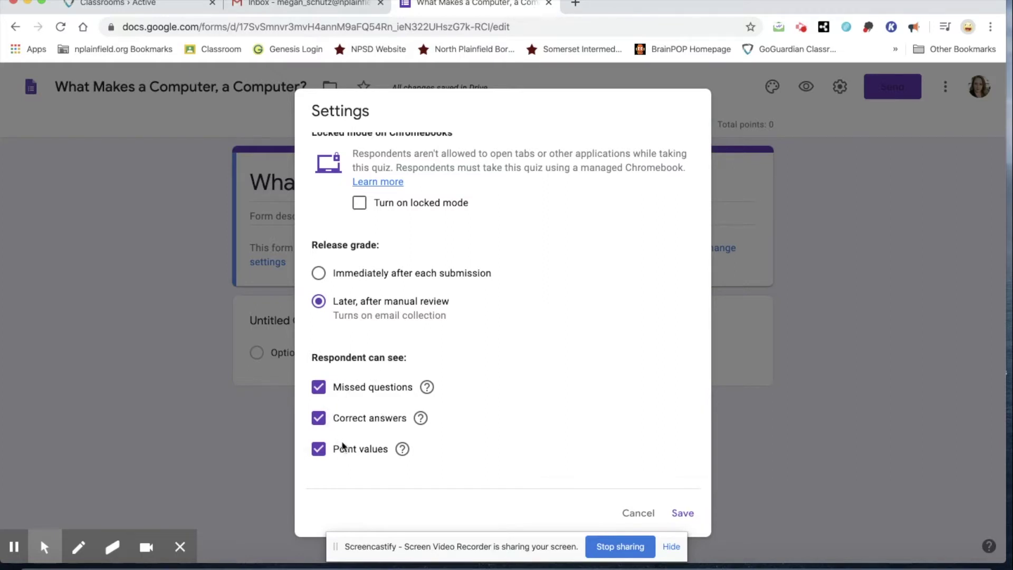
mouse_move(421, 420)
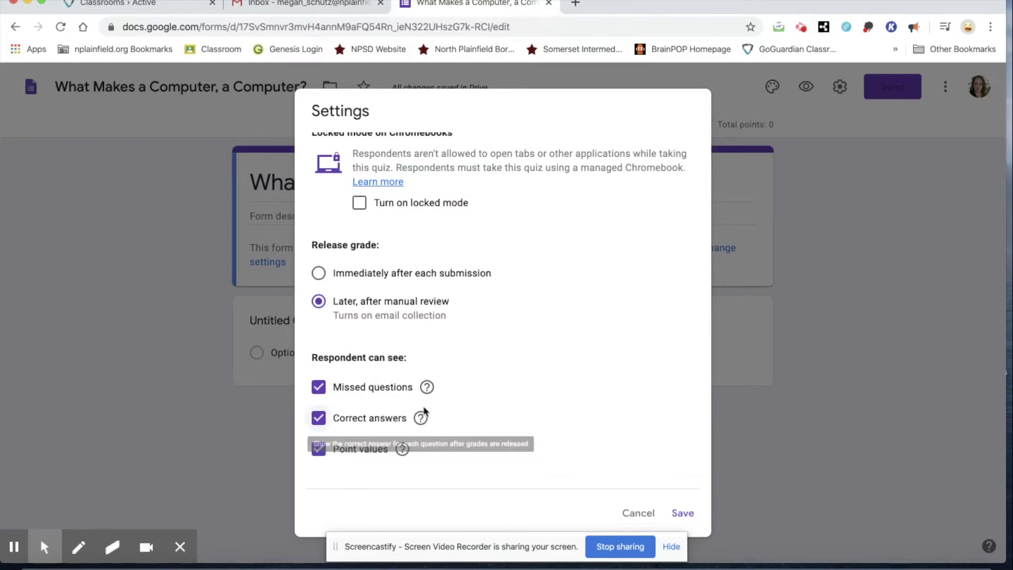
mouse_move(428, 391)
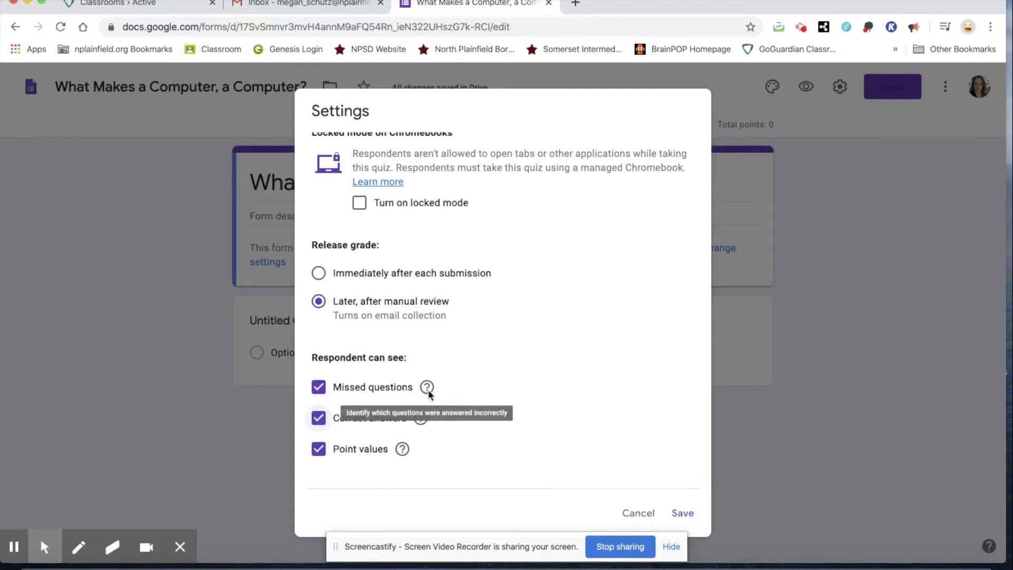
mouse_move(402, 452)
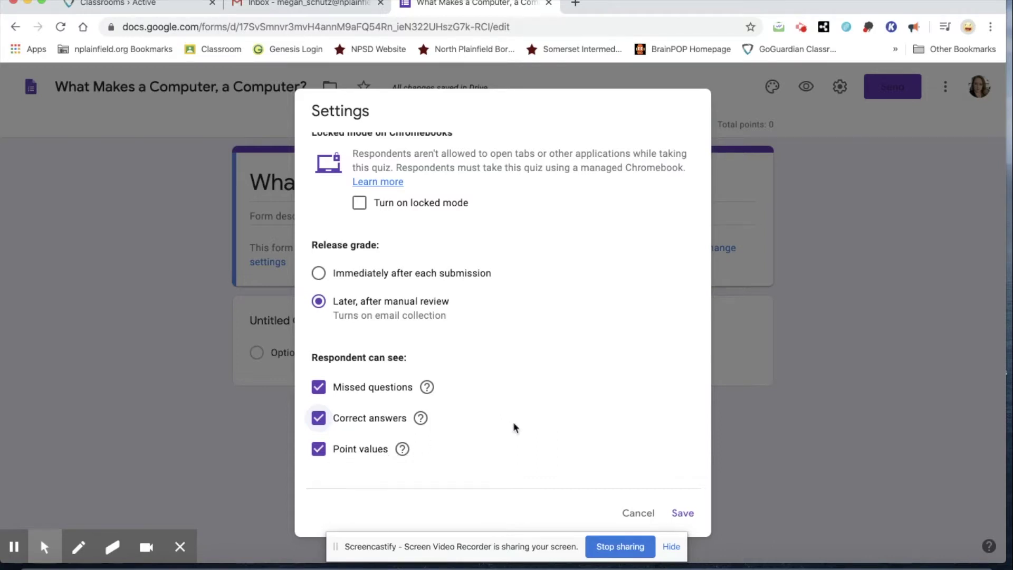
left_click(684, 514)
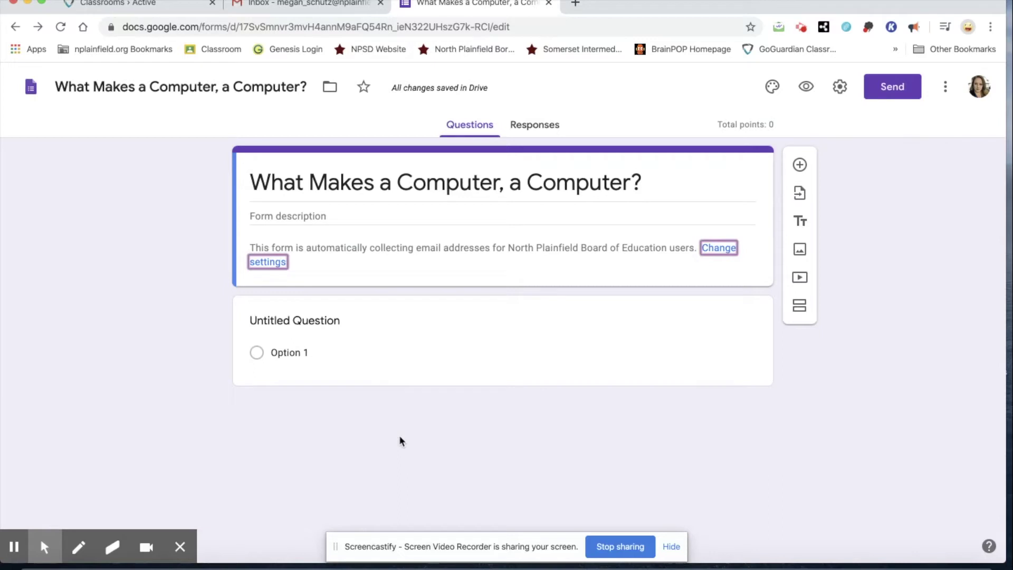
Embed the YouTube video 'How Computers Work: What Makes a Computer, a Computer?' via its copied URL
left_click(366, 330)
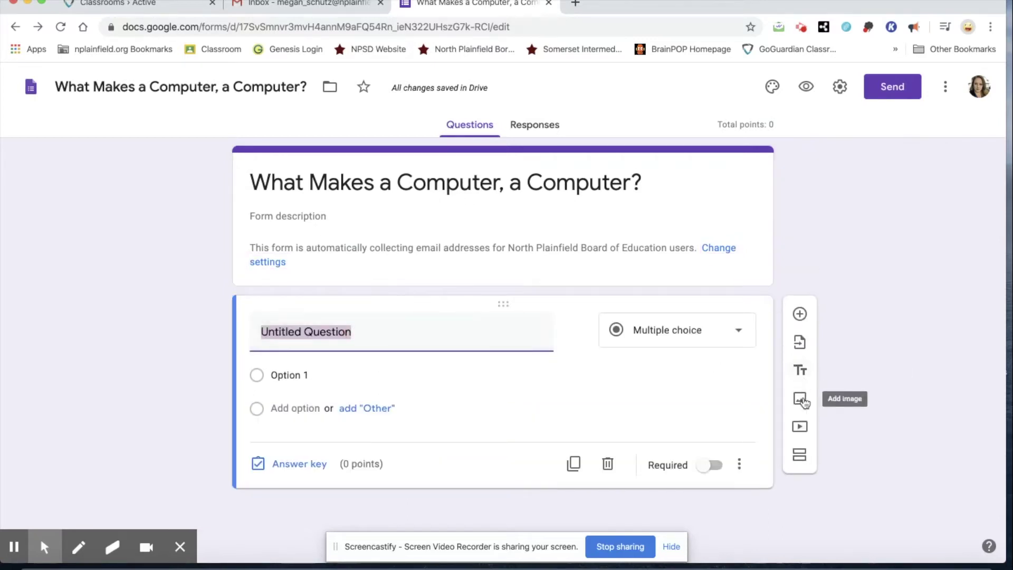
left_click(801, 426)
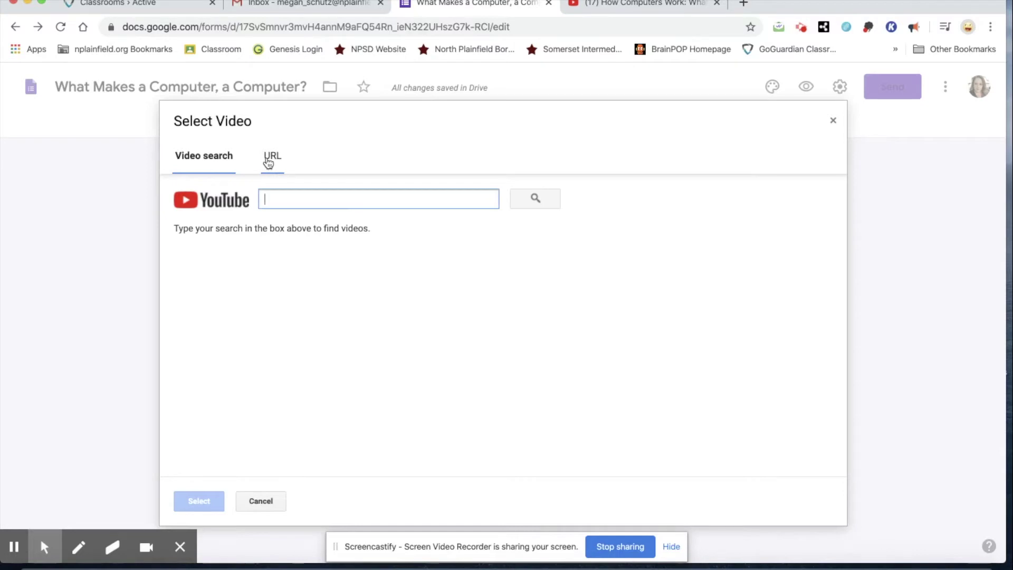
left_click(682, 3)
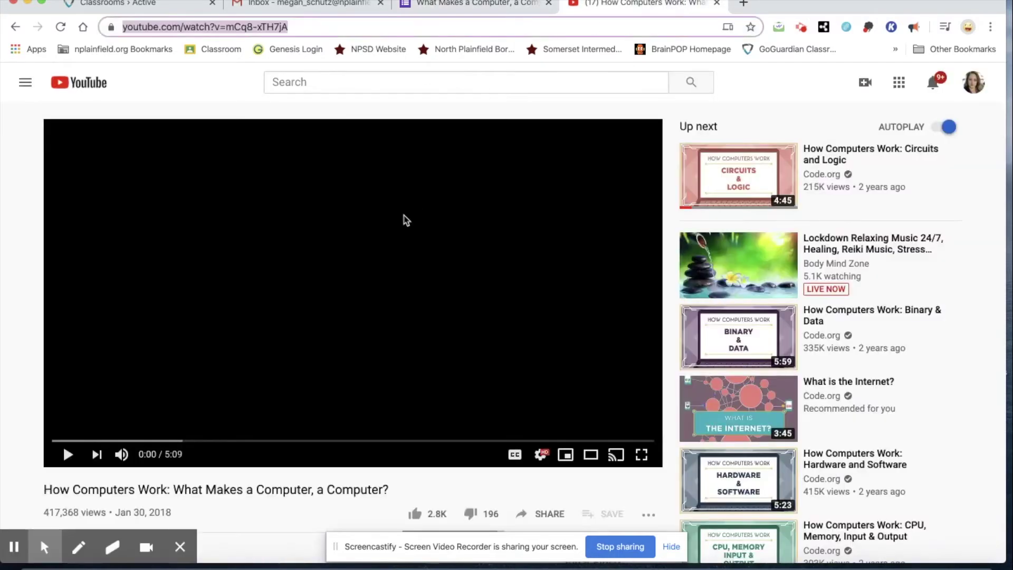
left_click(312, 29)
left_click_drag(356, 21, 123, 25)
key("ctrl+c")
left_click(464, 3)
left_click(272, 156)
key("ctrl+v")
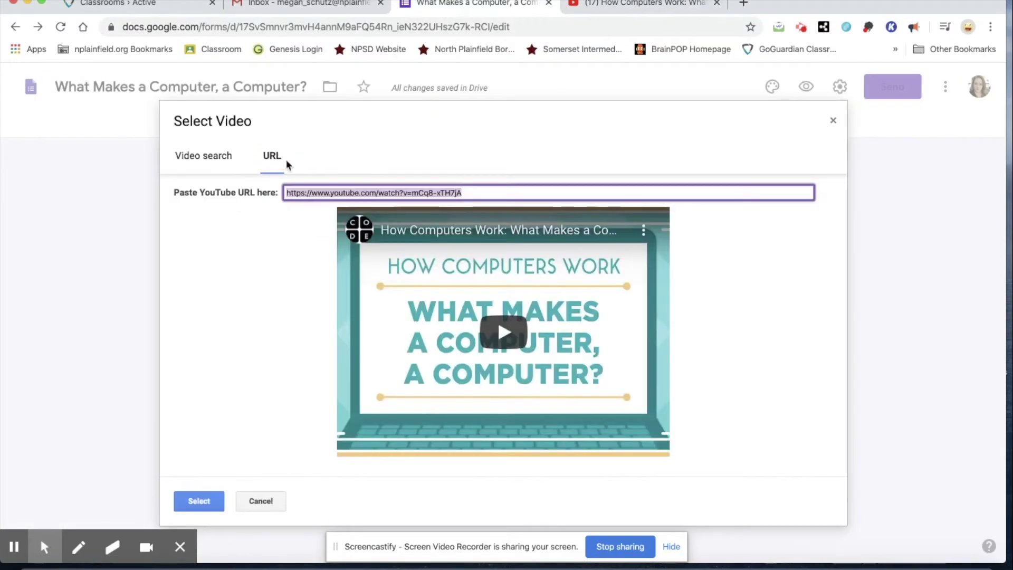
left_click(196, 506)
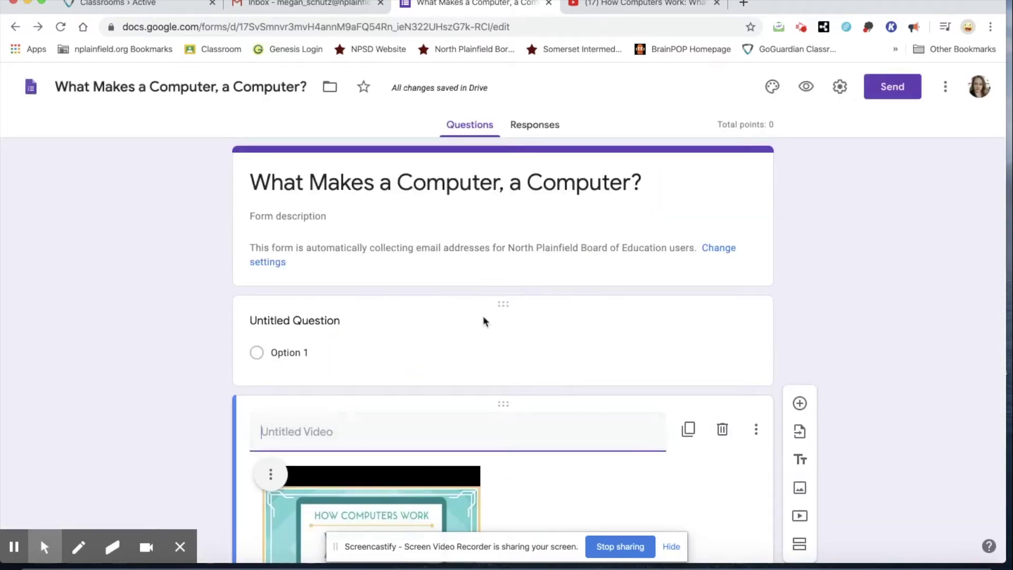
Reorder the items so the video sits below the untitled question
left_click_drag(499, 304, 476, 179)
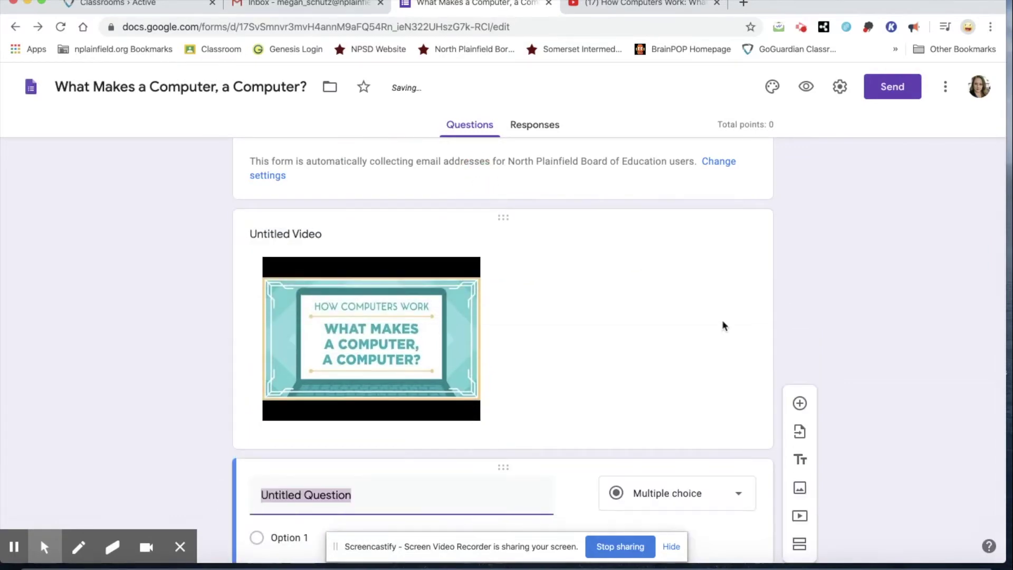
scroll(734, 324, "down", 3)
left_click_drag(502, 350, 502, 164)
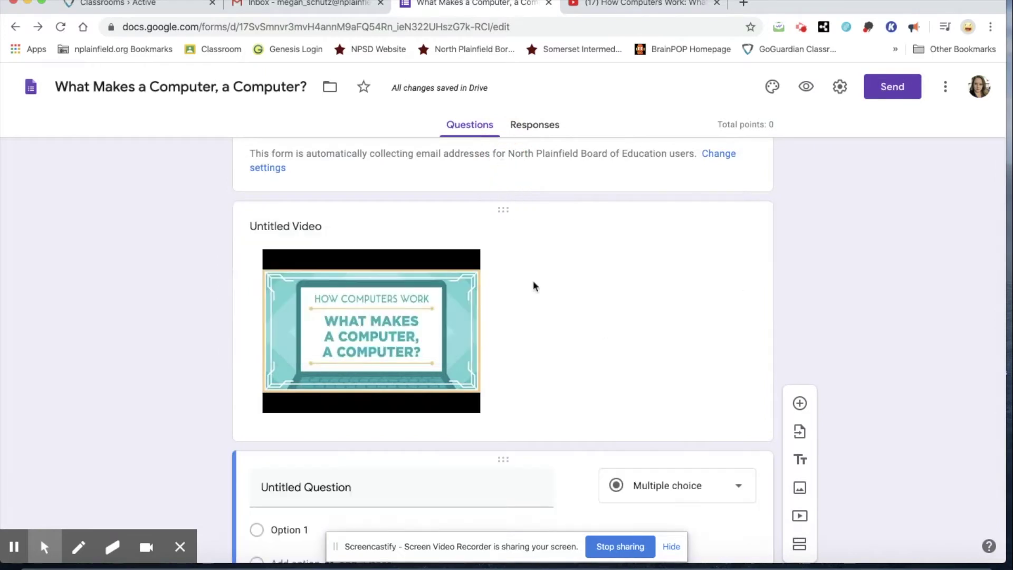
left_click_drag(503, 213, 502, 457)
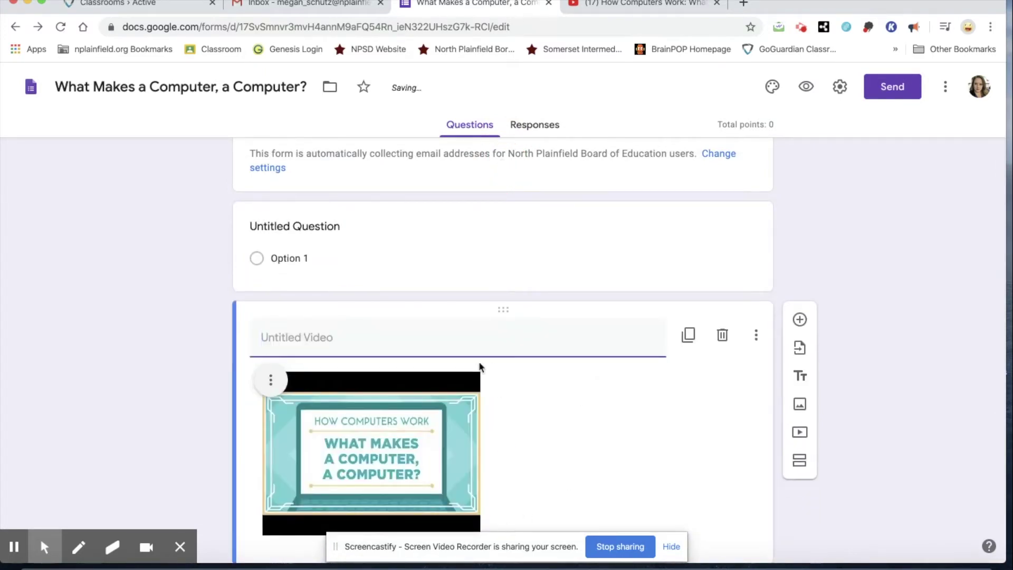
Title the video 'Watch this video and then answer the questions.'
type("Wa")
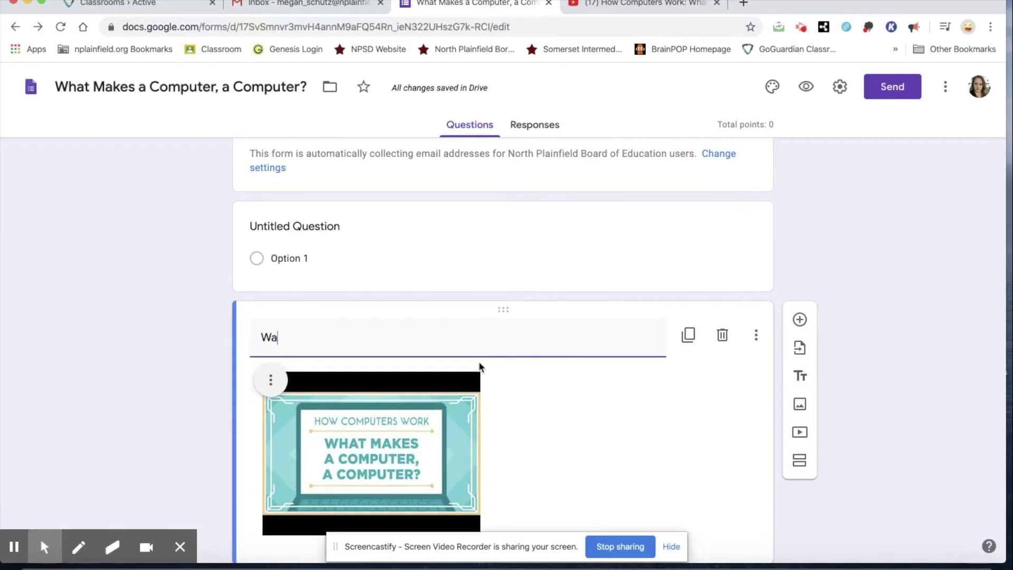
type("tch this video and then aswe")
key("BackSpace")
key("BackSpace")
key("BackSpace")
type("nswer the que")
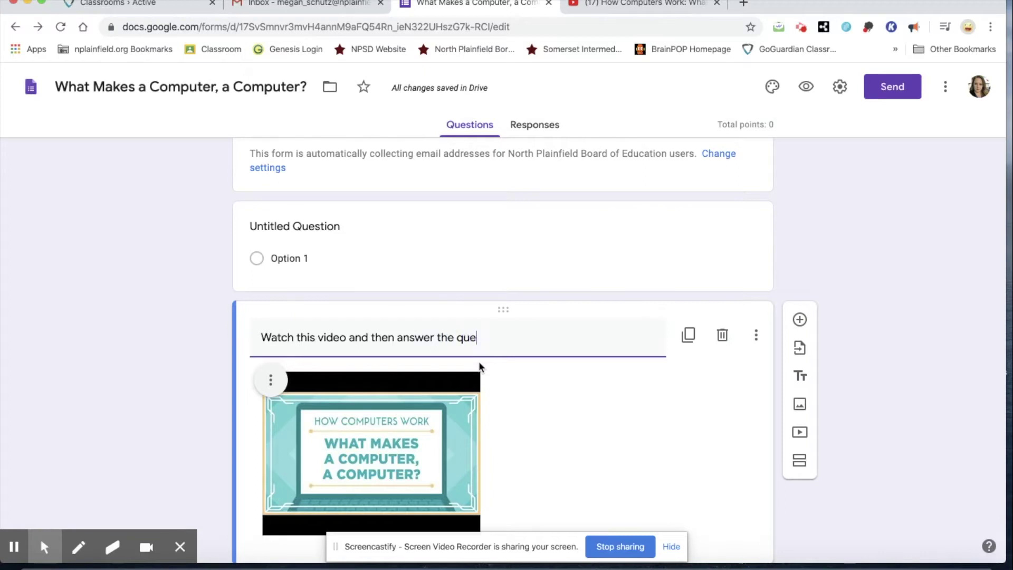
type(" qeustions.")
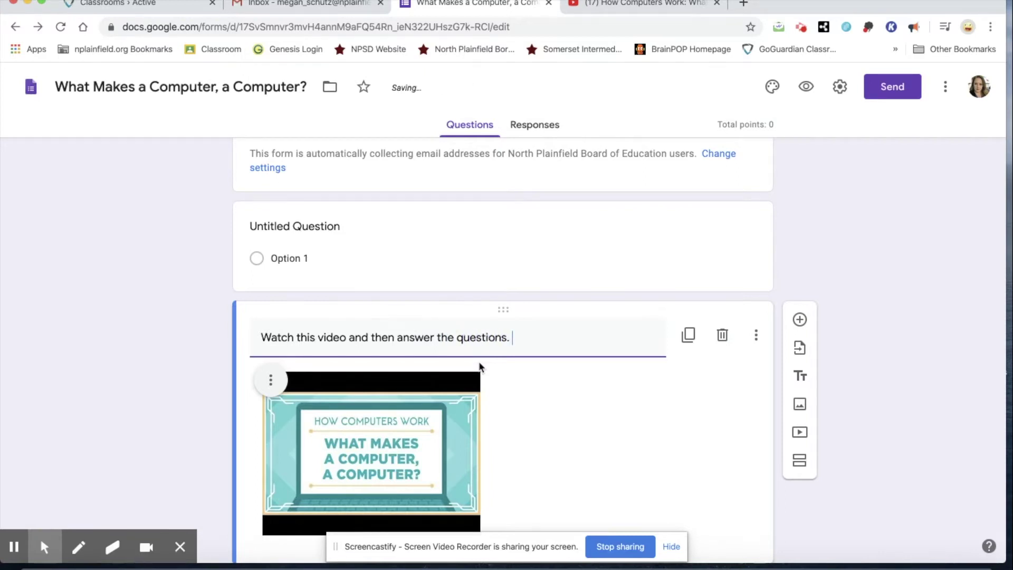
left_click(310, 230)
Title the question 'First name and last name' and make it required
type("Fris")
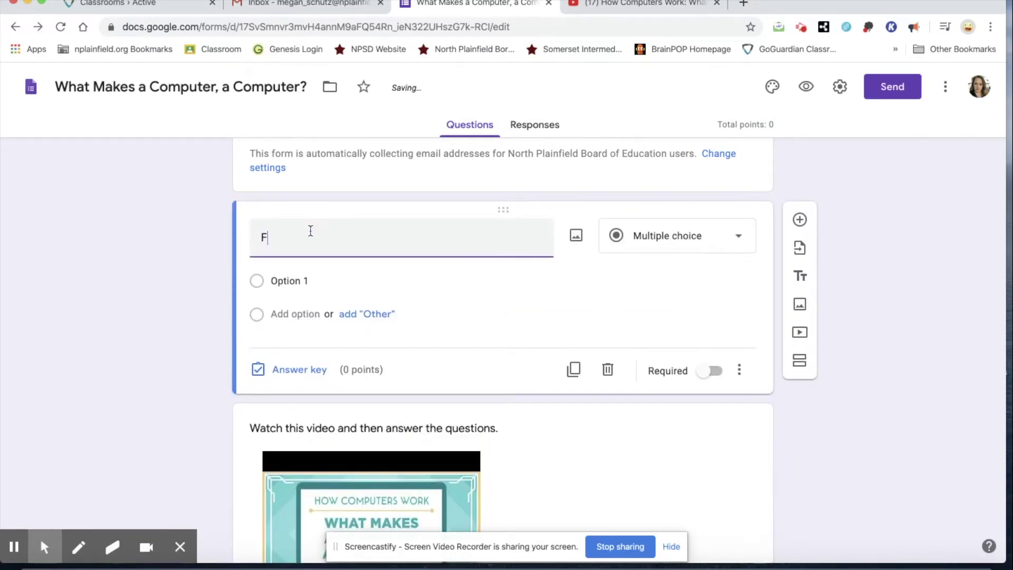
key("BackSpace")
key("BackSpace")
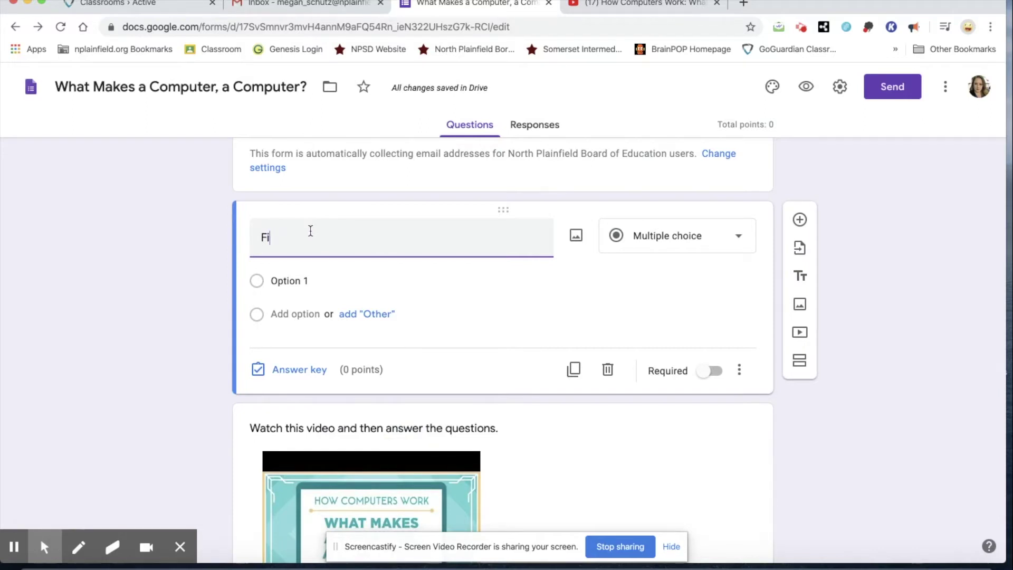
type("rst name and last nam")
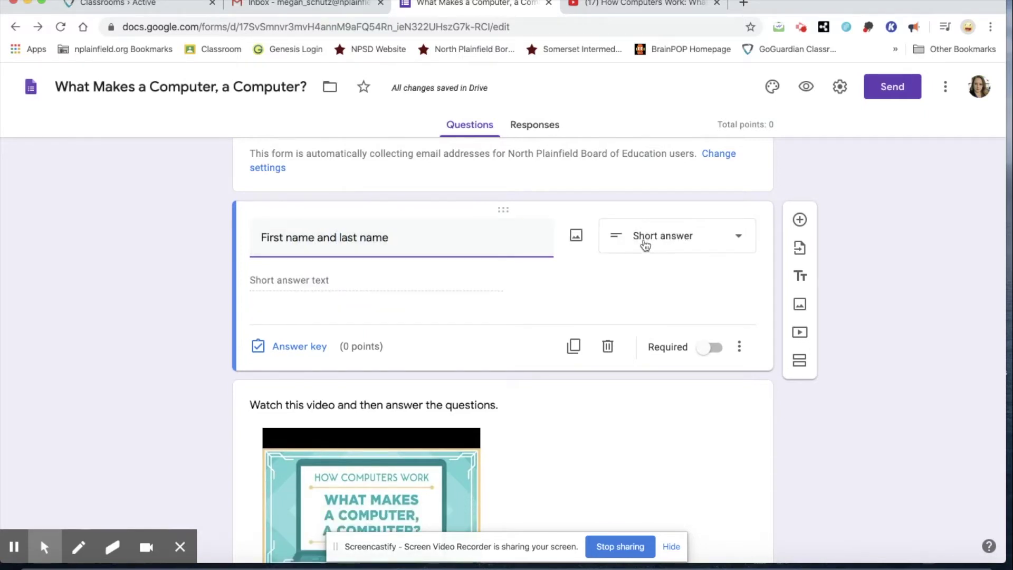
type("e")
left_click(714, 349)
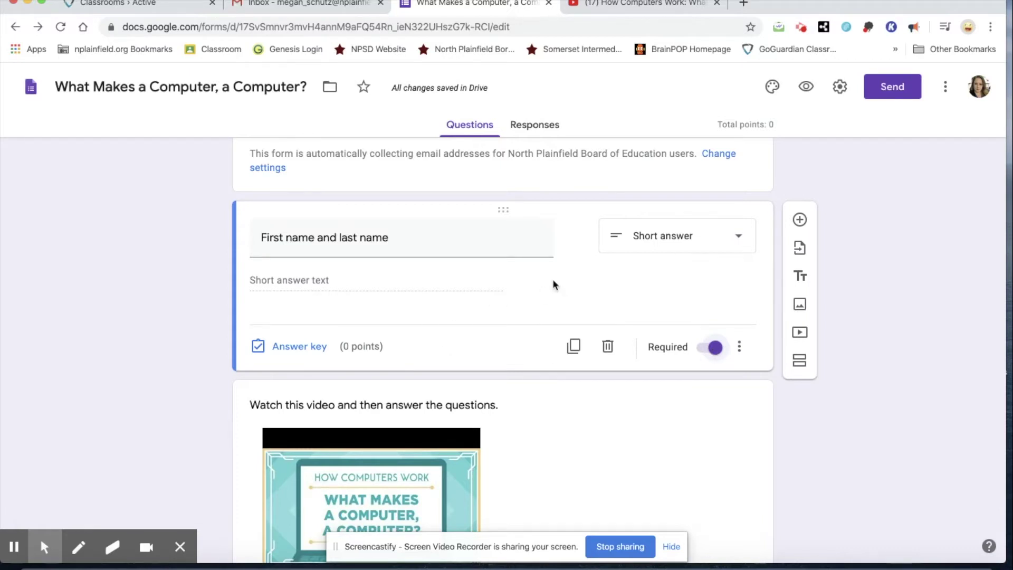
Leave the name question's answer key at 0 points and close it
left_click(298, 348)
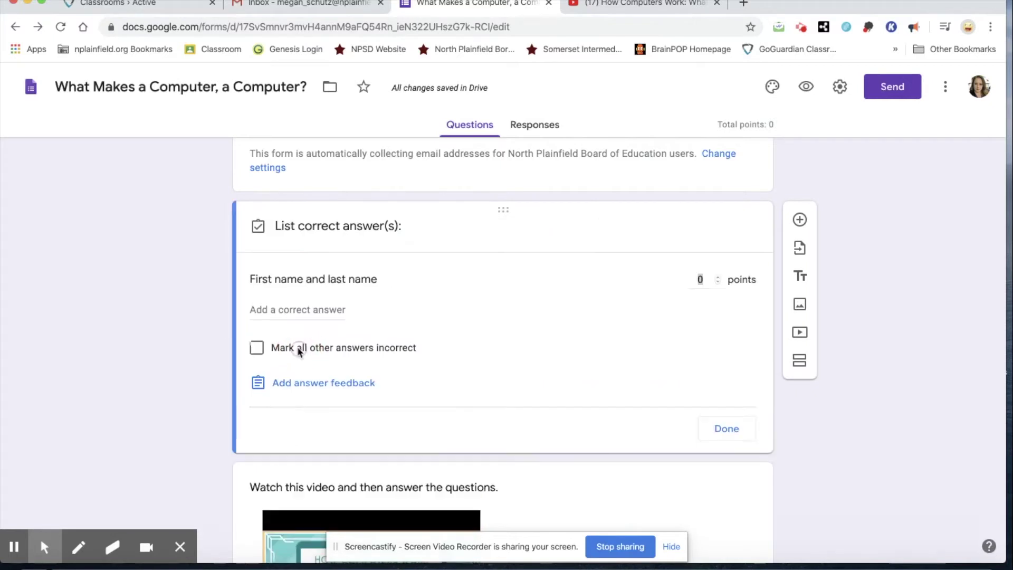
left_click(686, 306)
scroll(640, 312, "down", 2)
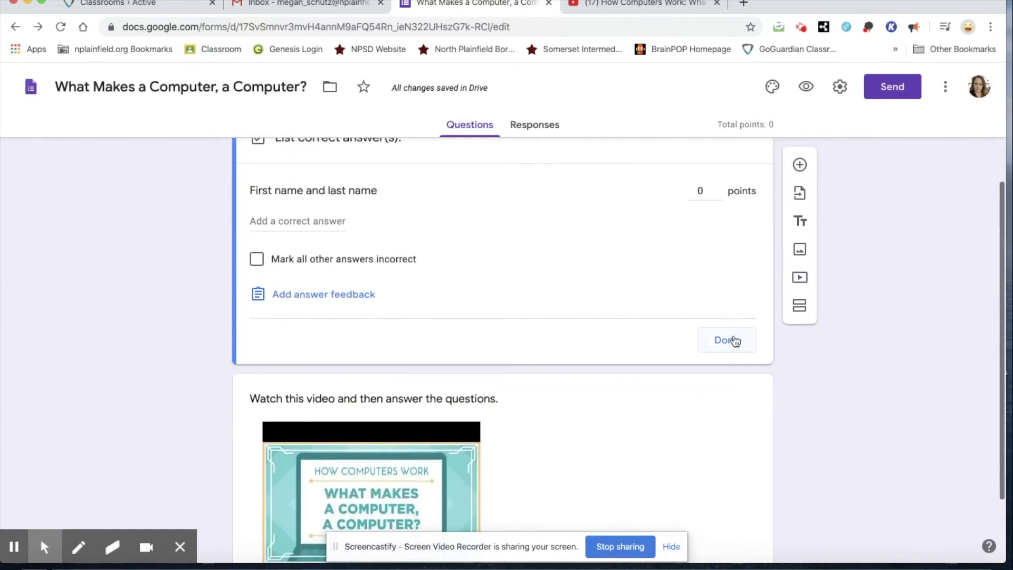
left_click(734, 337)
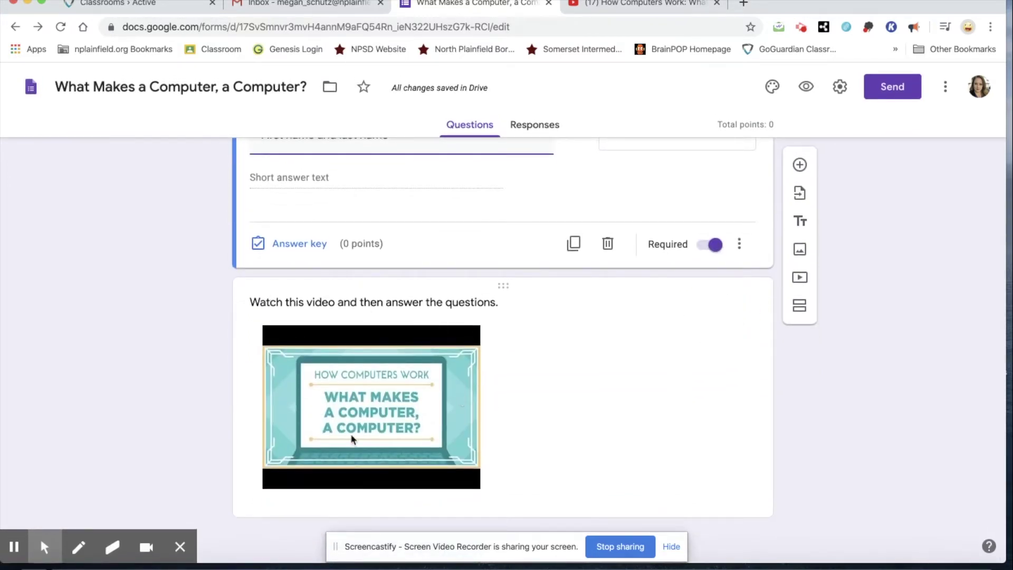
Add a new question 'Computers started out as basic ____.' below the video
left_click(800, 165)
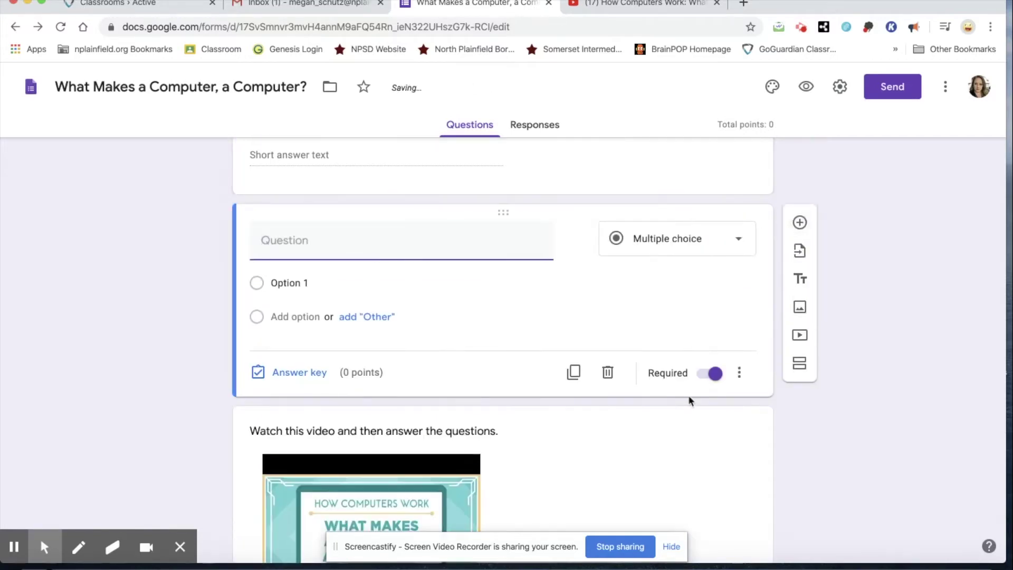
left_click_drag(506, 349, 498, 273)
scroll(597, 294, "down", 3)
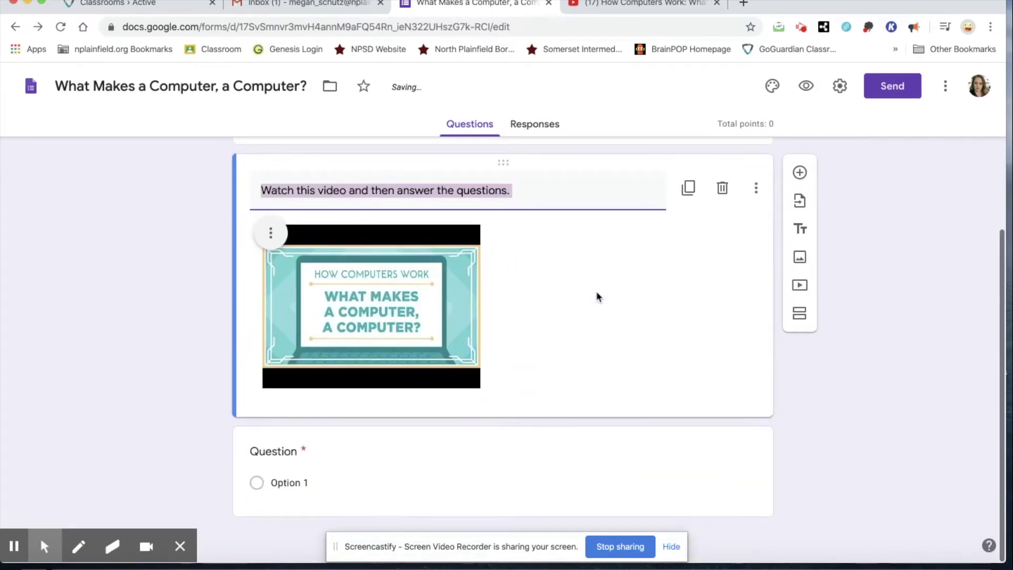
left_click(407, 440)
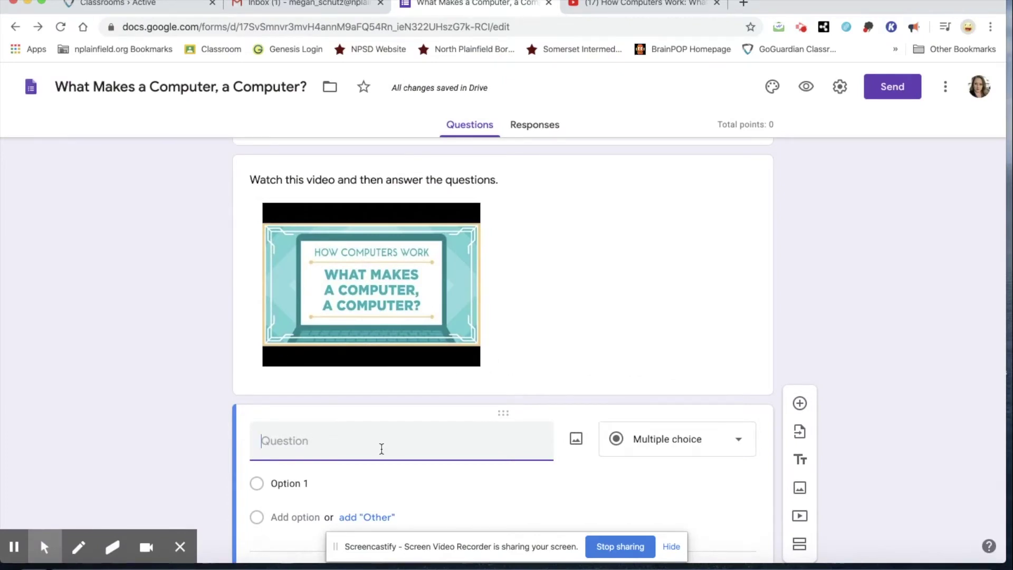
type("Computers started out as")
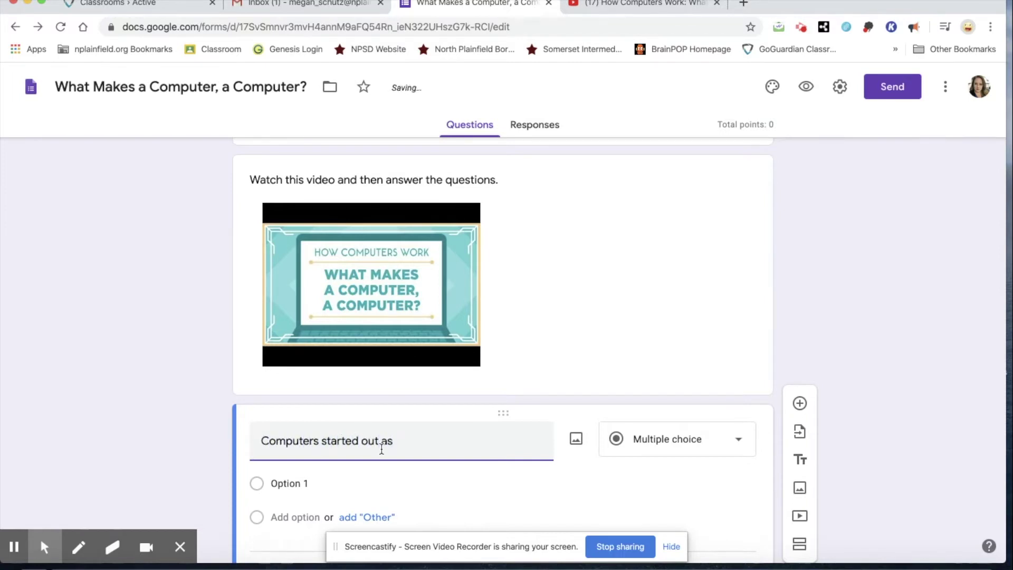
type(" basic _________________.")
Give the question the choices tvs, storage, games and calculators
left_click(286, 481)
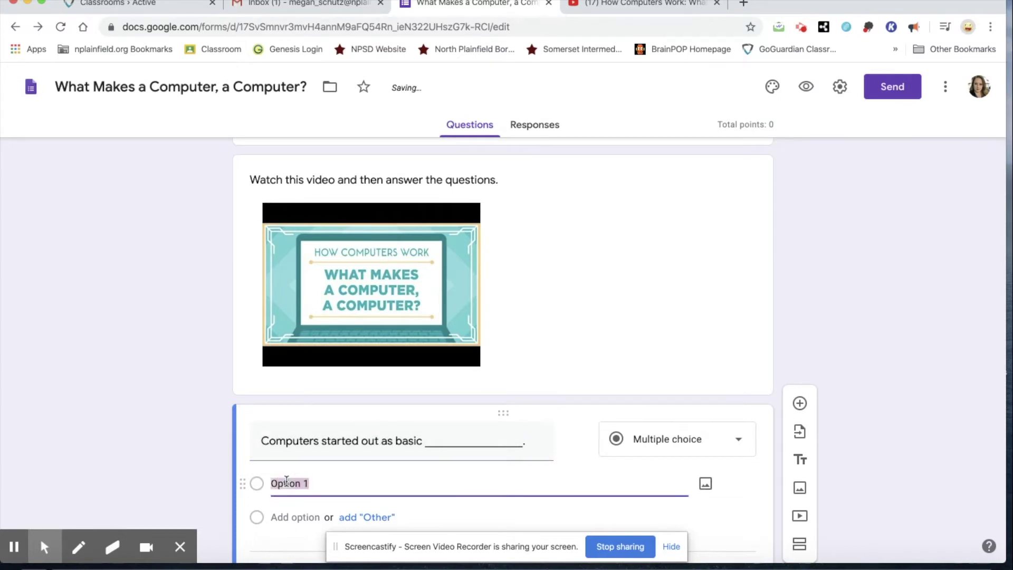
type("tvs")
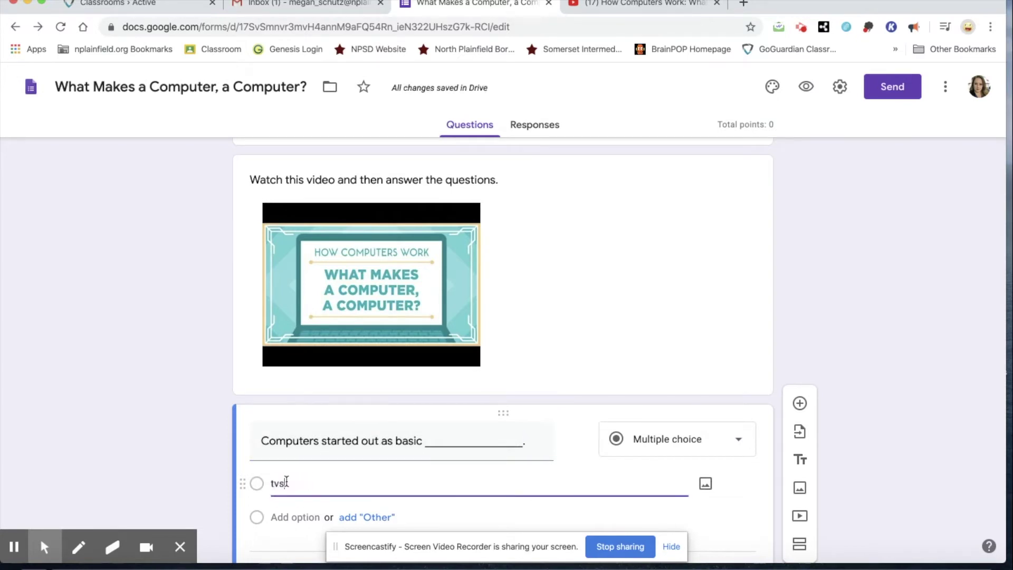
key("Return")
type("storage")
key("Return")
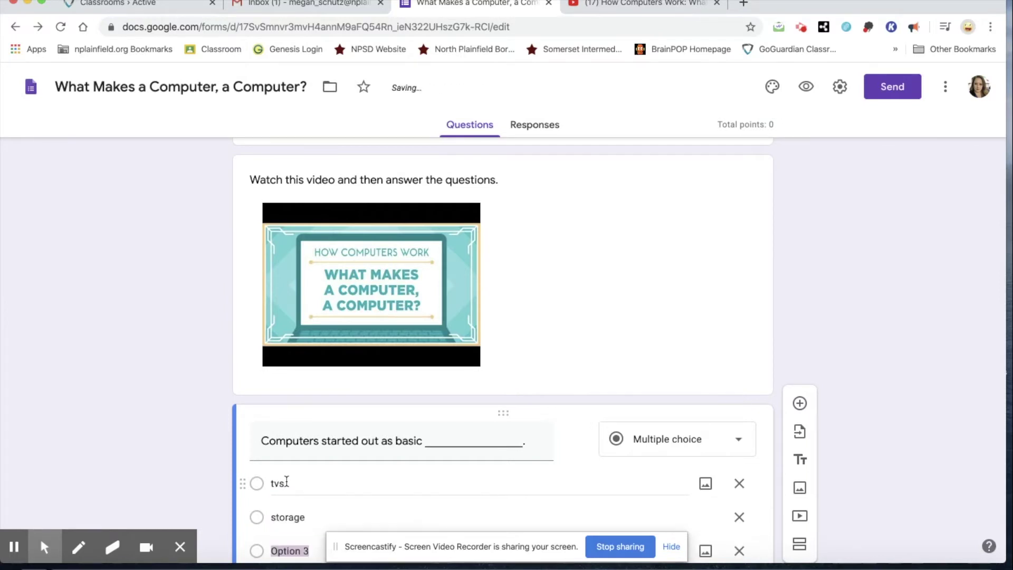
type("games")
key("Return")
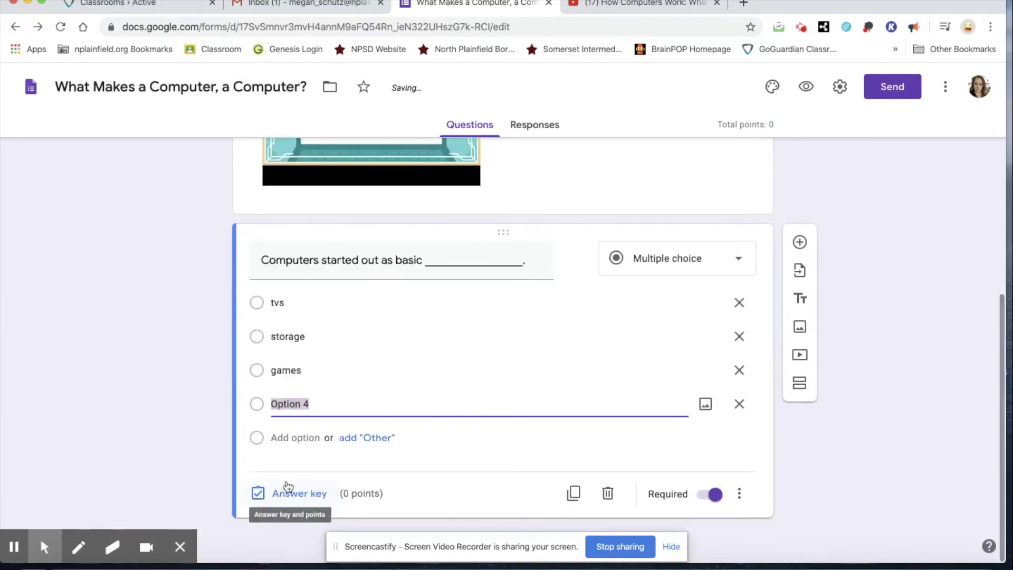
type("calculators")
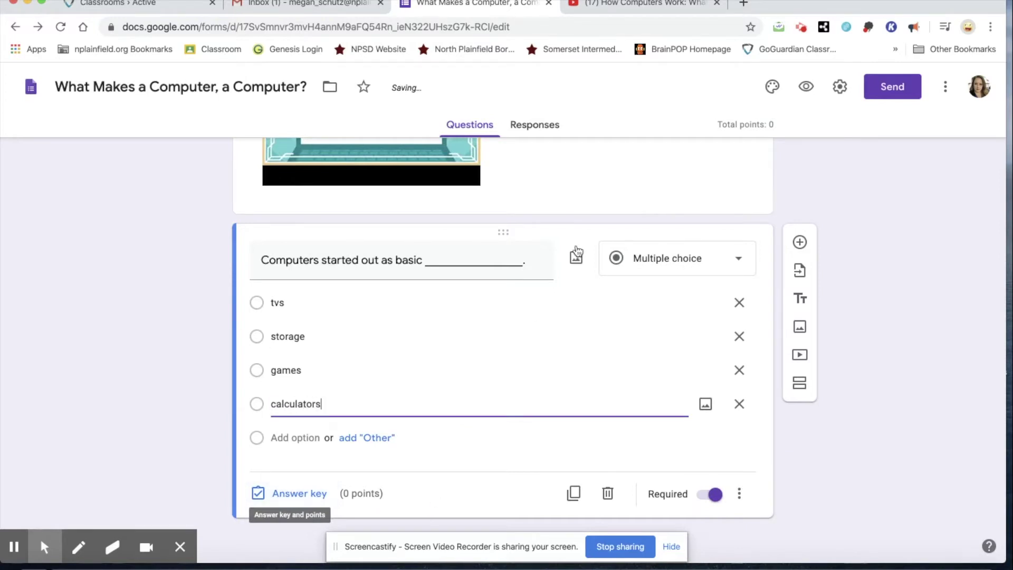
left_click(299, 493)
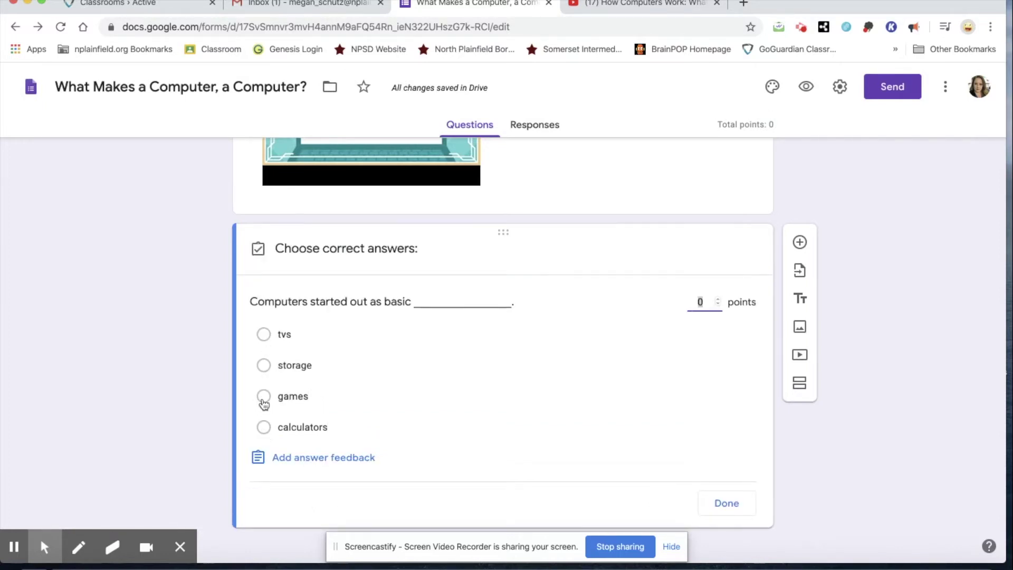
In the answer key, mark calculators correct and set the question to 2 points
left_click(264, 428)
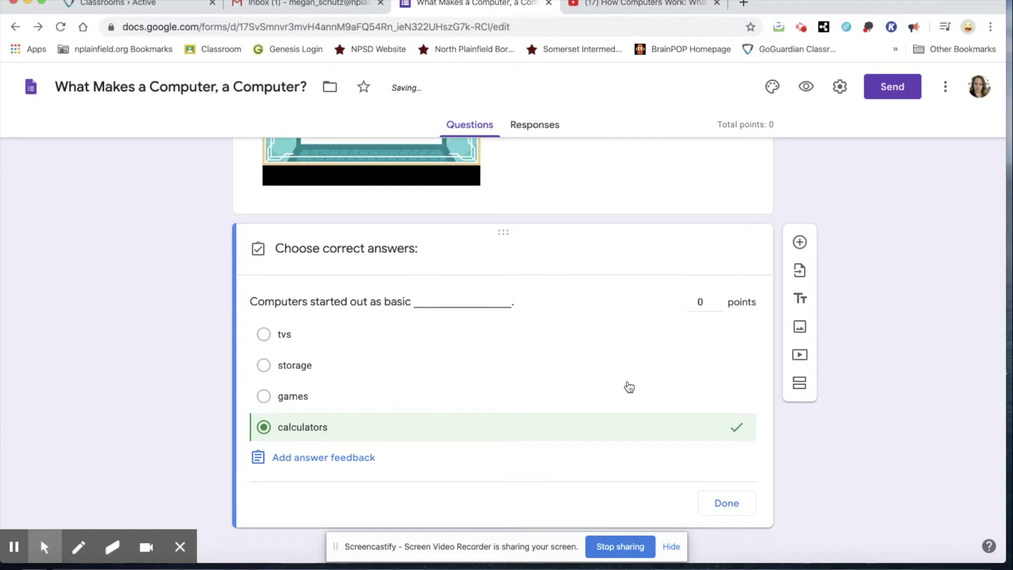
left_click(719, 300)
left_click(719, 300)
scroll(506, 342, "down", 1)
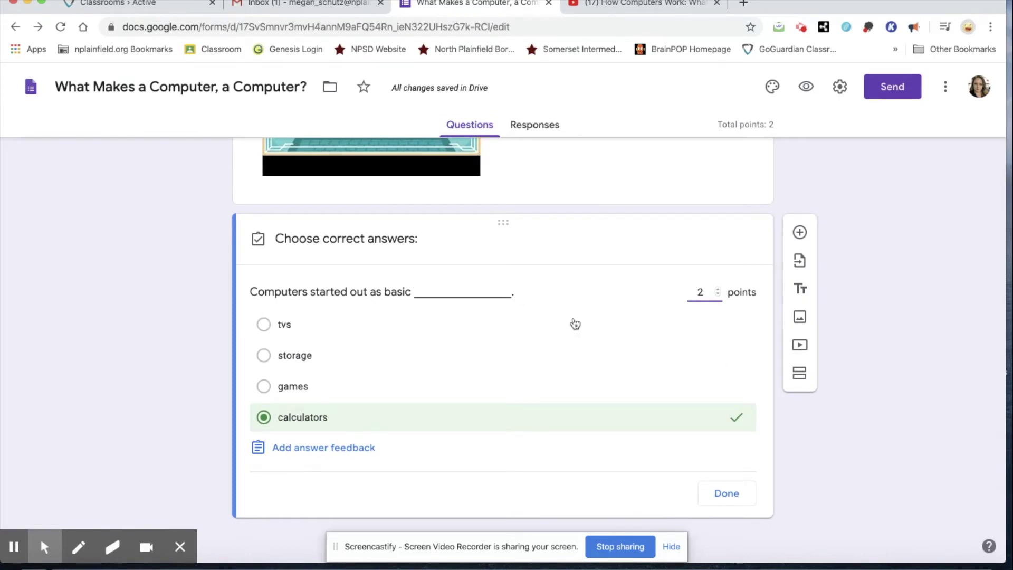
left_click(726, 493)
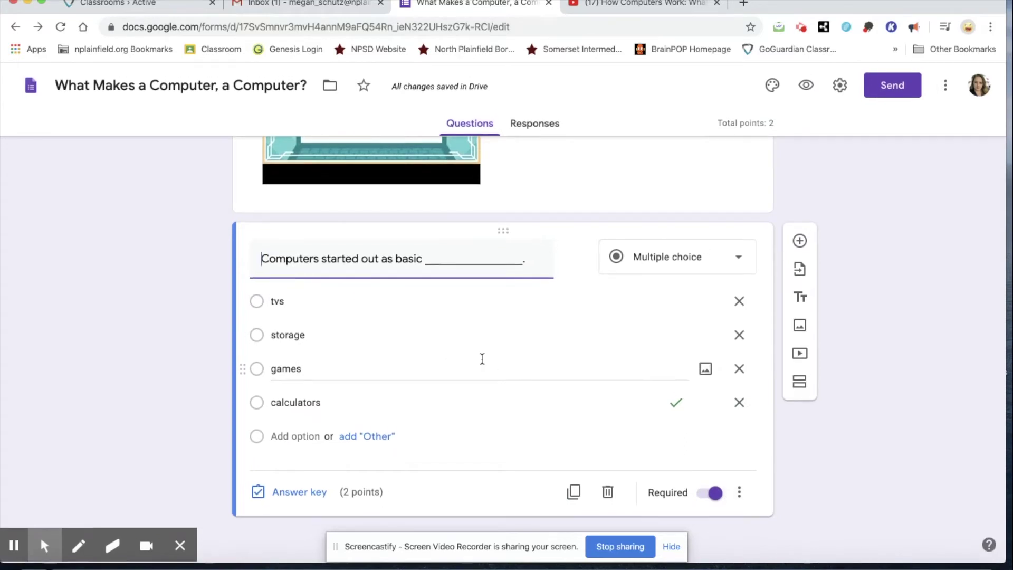
Add a checkbox question reading 'What 4 things do all computers have? Check off 4 answers.'
left_click(802, 242)
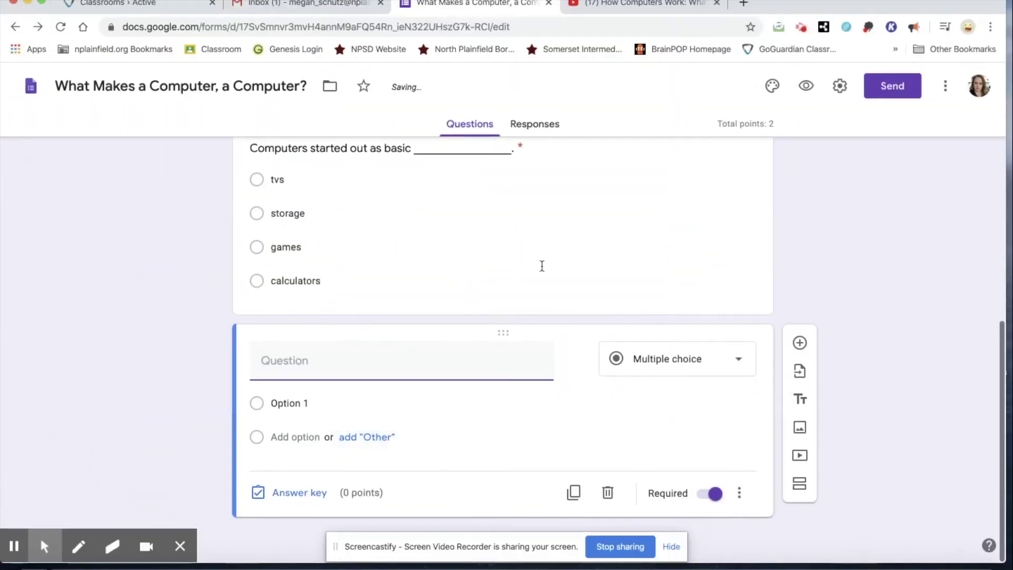
left_click(685, 369)
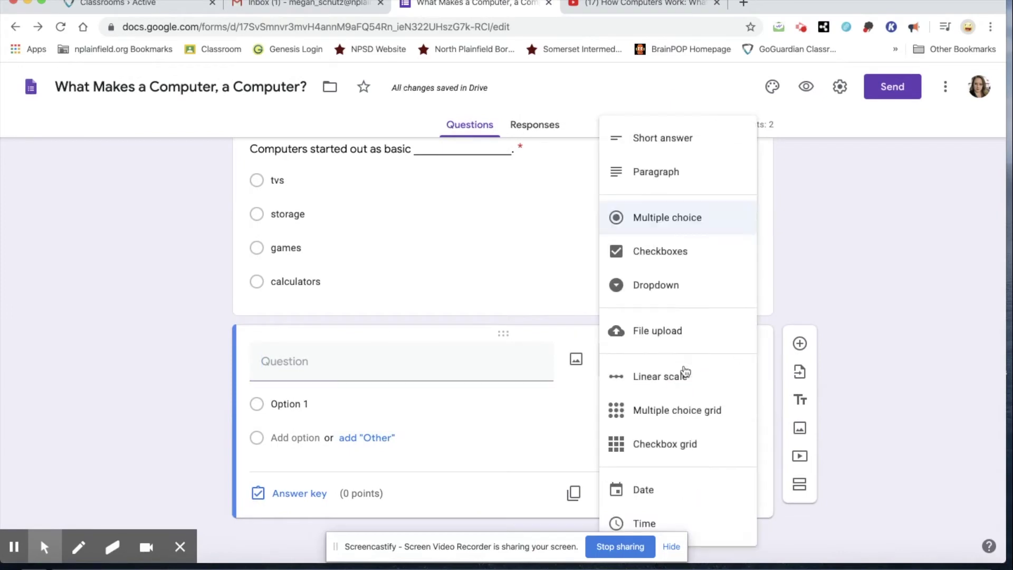
left_click(681, 264)
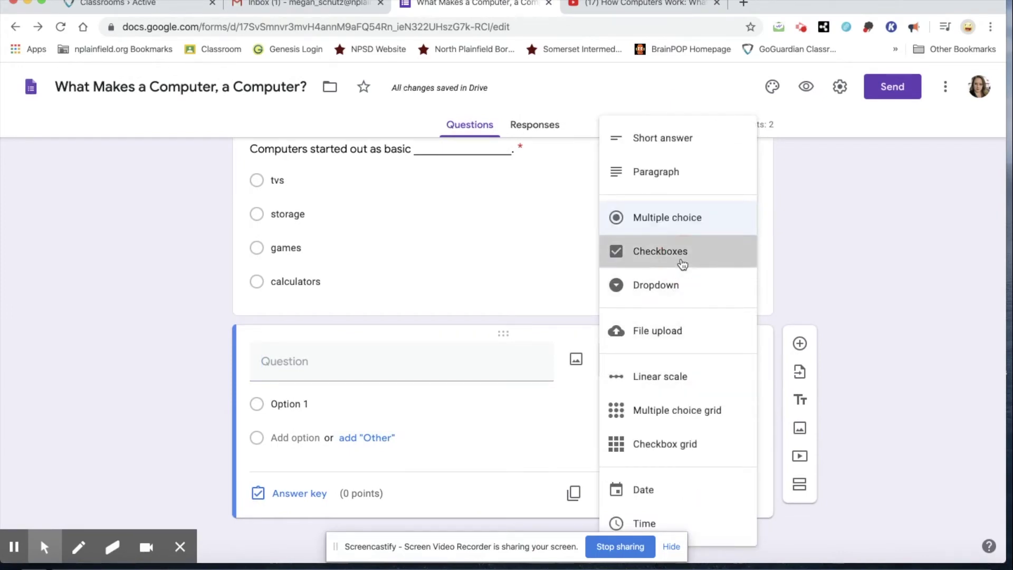
left_click(371, 358)
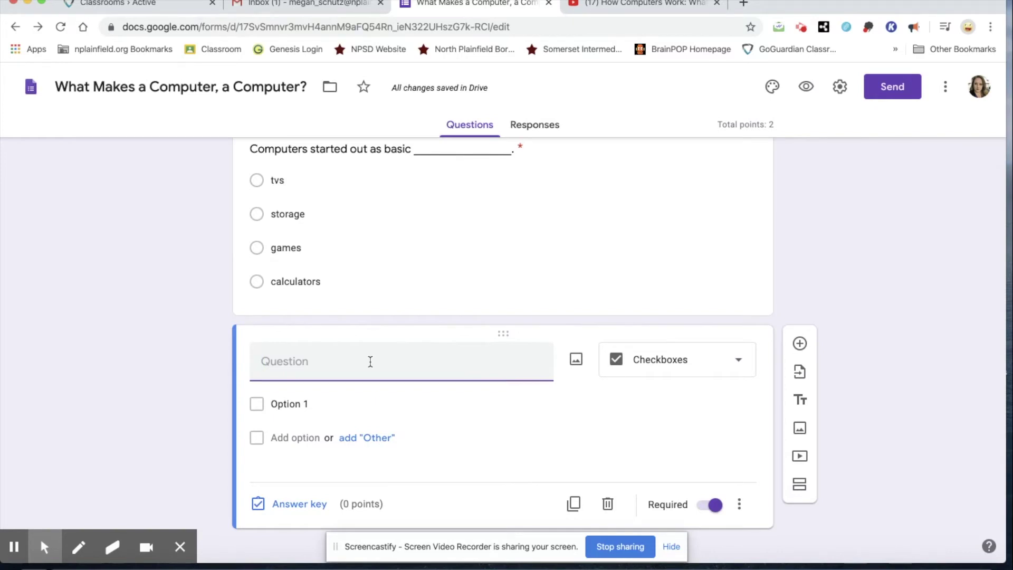
type("What 4 things do al")
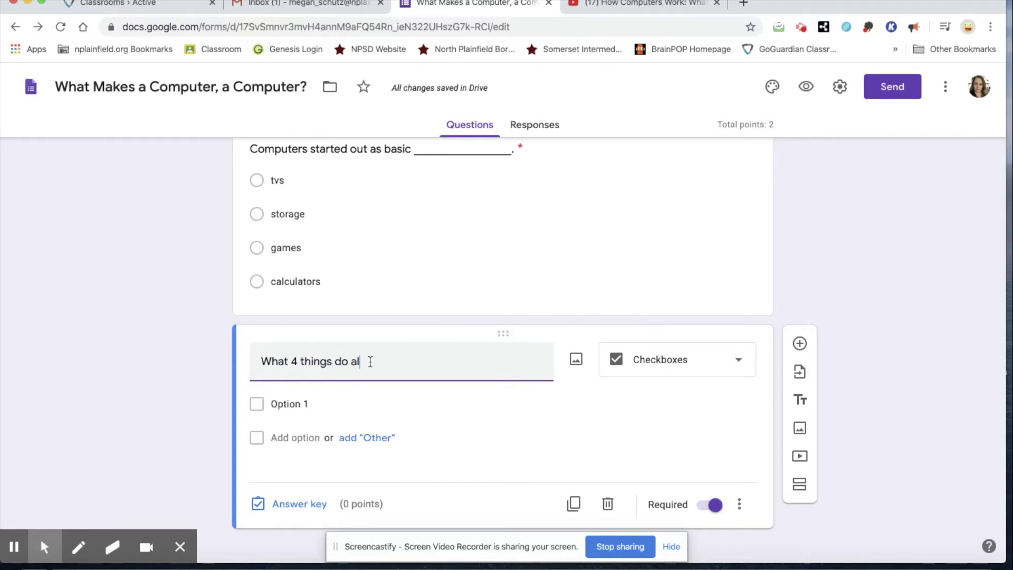
type("l computers hav")
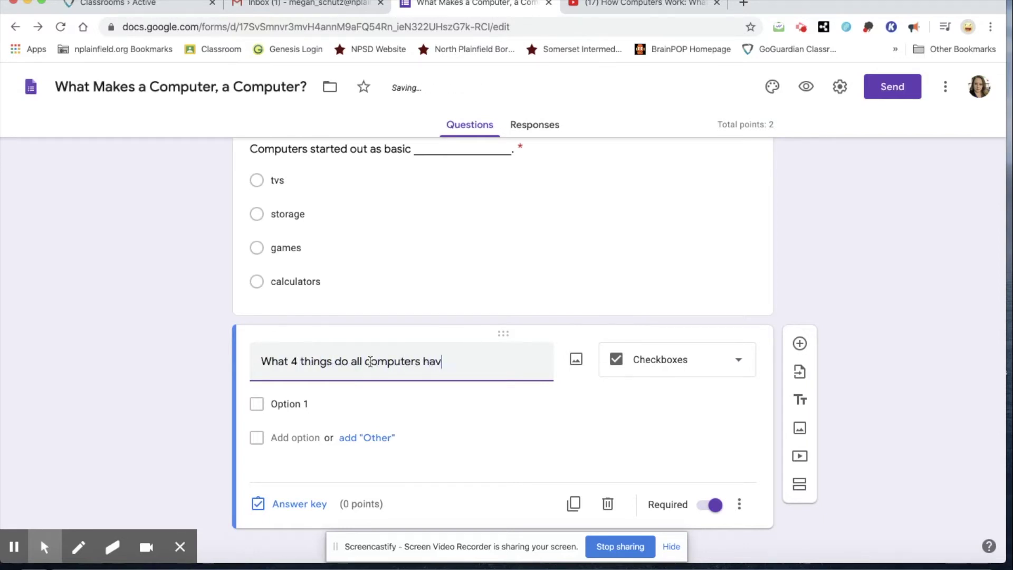
type("e? Check 5 answers")
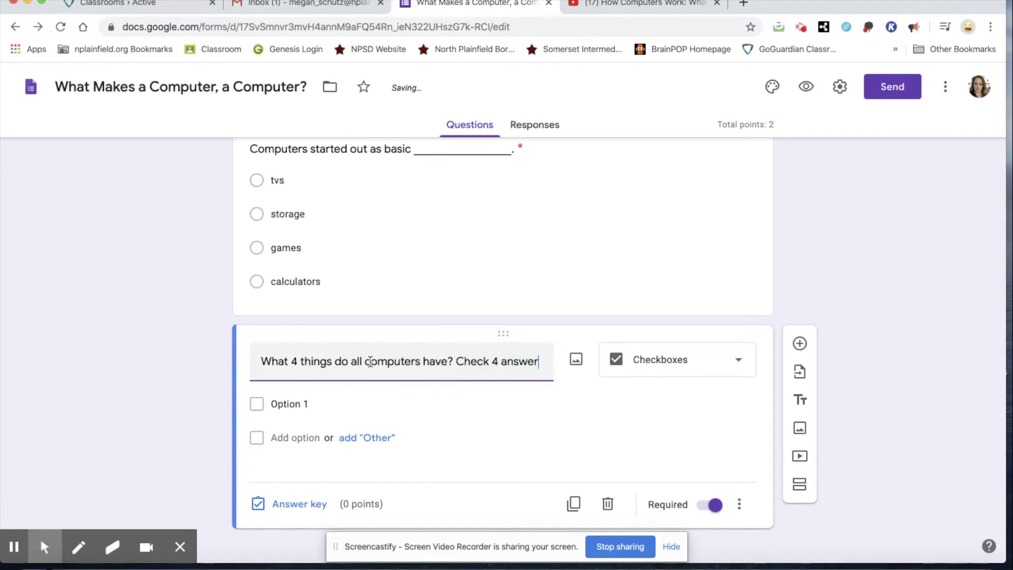
left_click(490, 365)
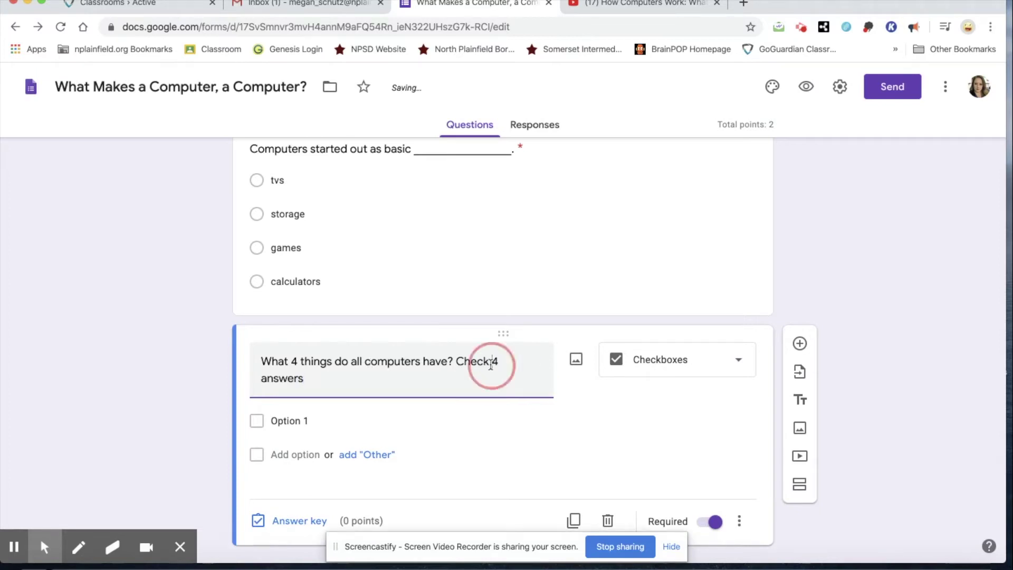
type("off")
left_click(311, 378)
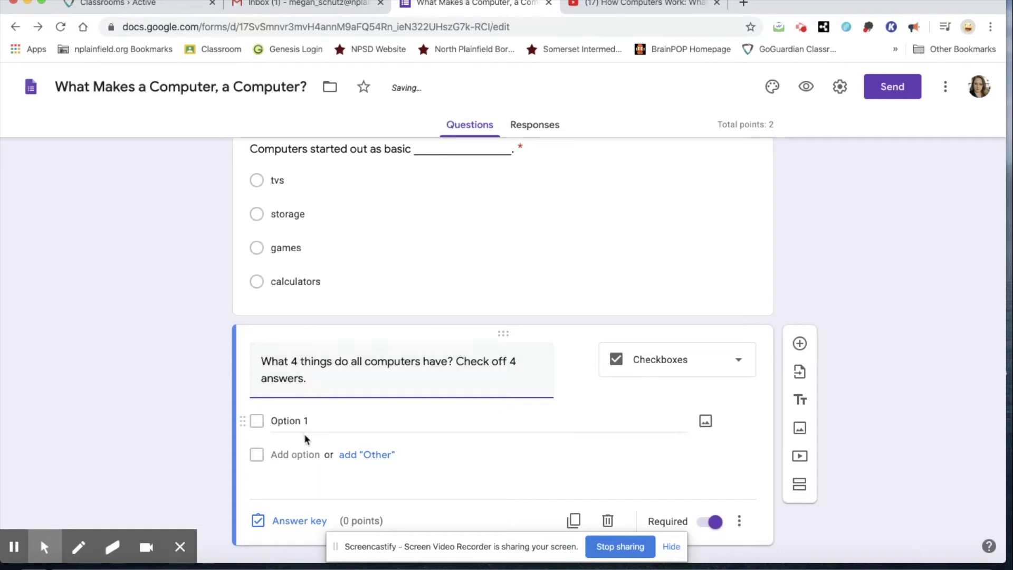
Enter the choices input, processing, games, storage and output, removing the empty sixth choice
left_click(311, 417)
type("input")
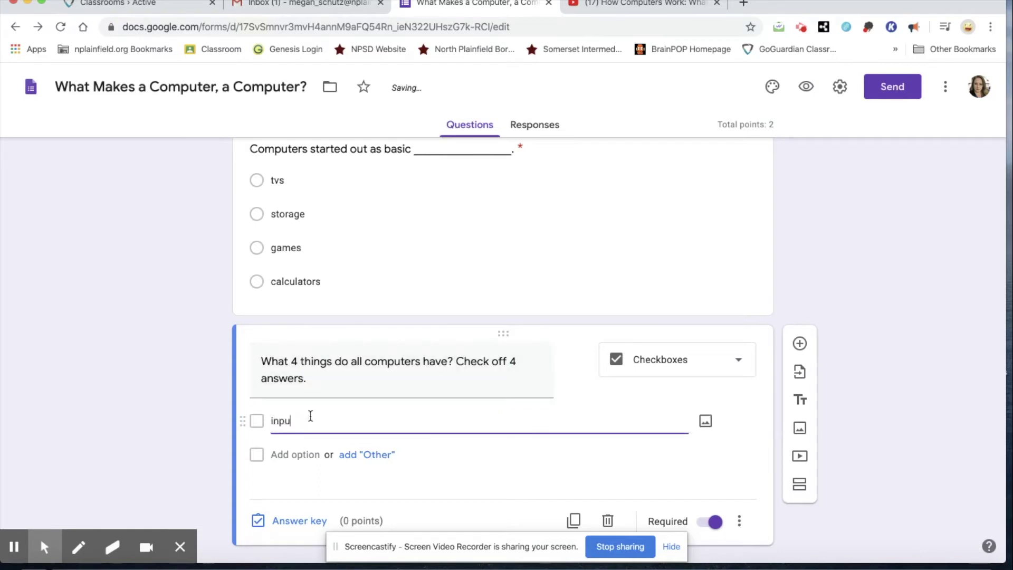
key("Return")
type("processi")
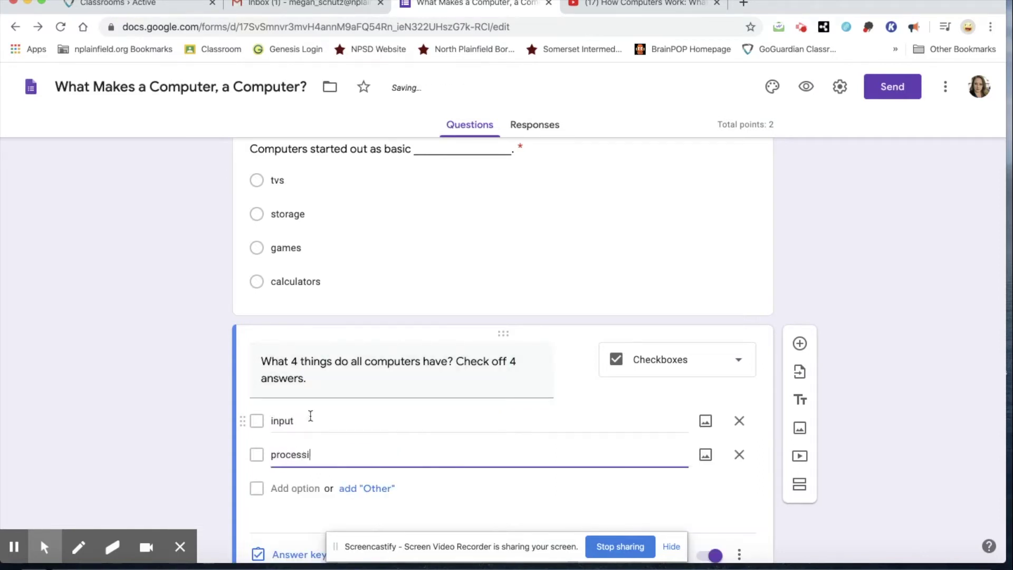
type("ng")
key("Return")
type("games")
key("Return")
type("storage")
key("Return")
type("output")
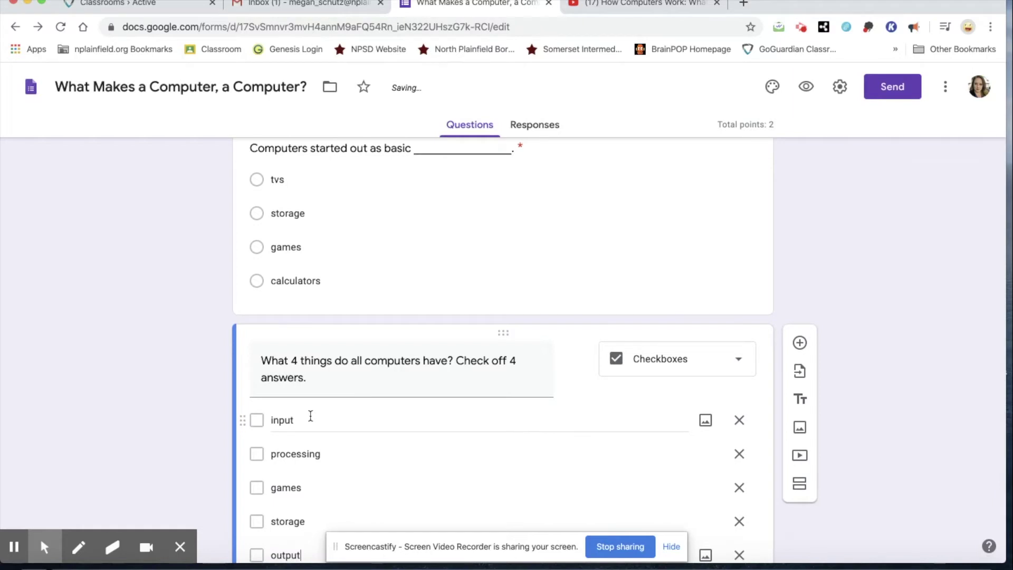
key("Return")
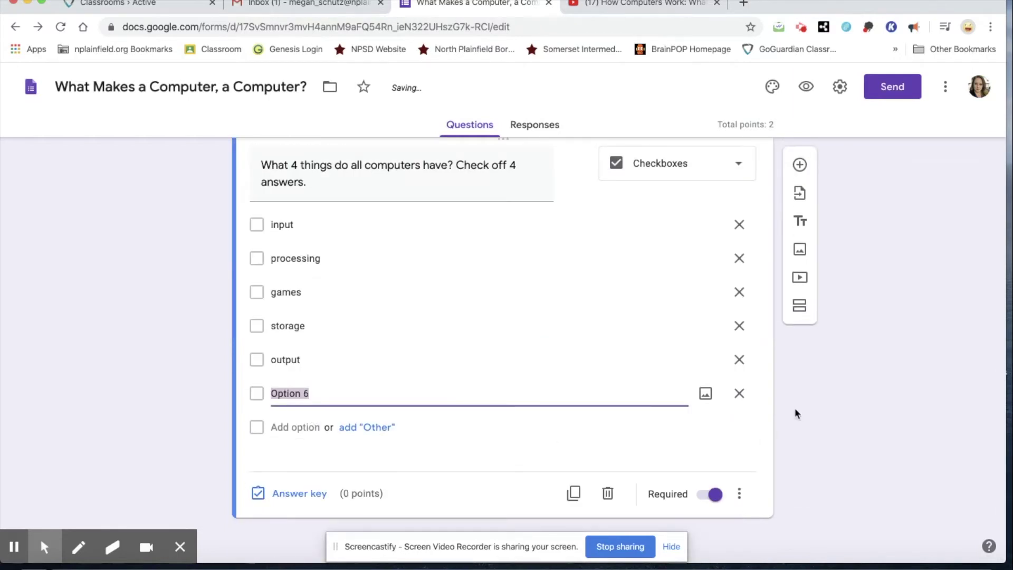
left_click(738, 393)
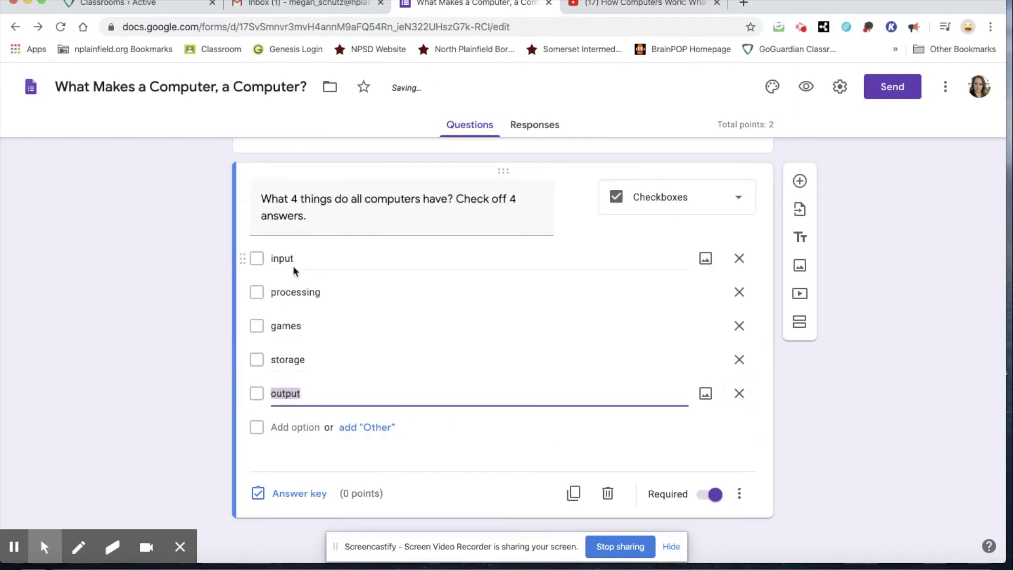
In the answer key, set 4 points and mark input, processing, storage and output correct
left_click(467, 438)
left_click(308, 493)
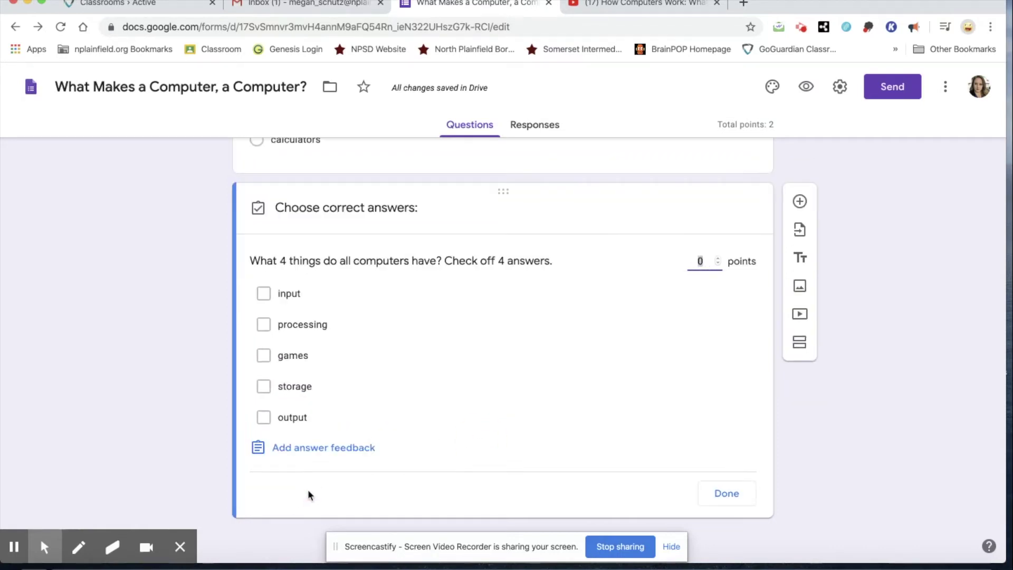
left_click(717, 259)
left_click(717, 258)
left_click(717, 258)
left_click(717, 258)
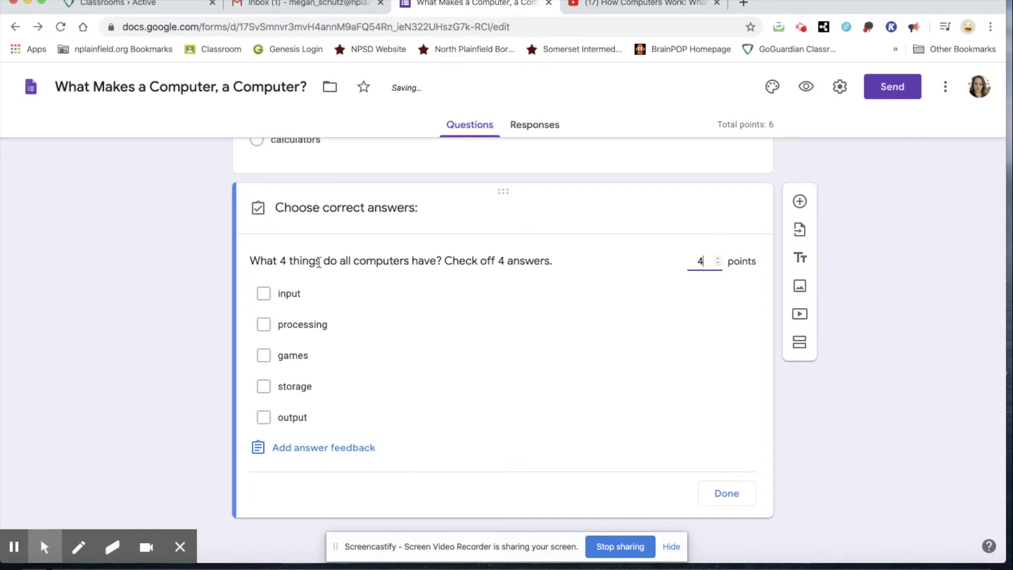
left_click(265, 296)
left_click(264, 325)
left_click(264, 386)
left_click(265, 418)
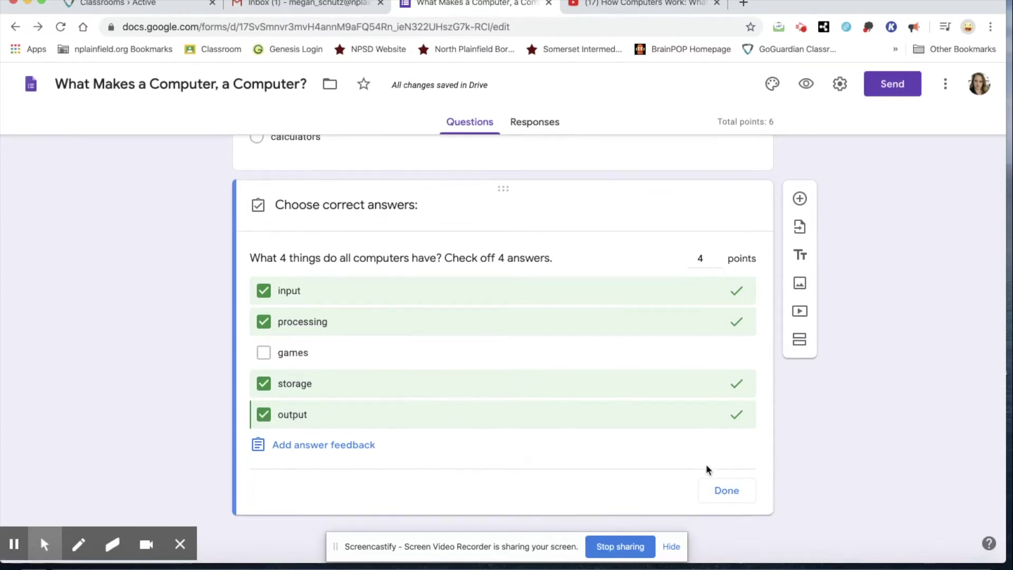
Open the answer feedback dialog and dismiss it without adding any feedback
left_click(336, 448)
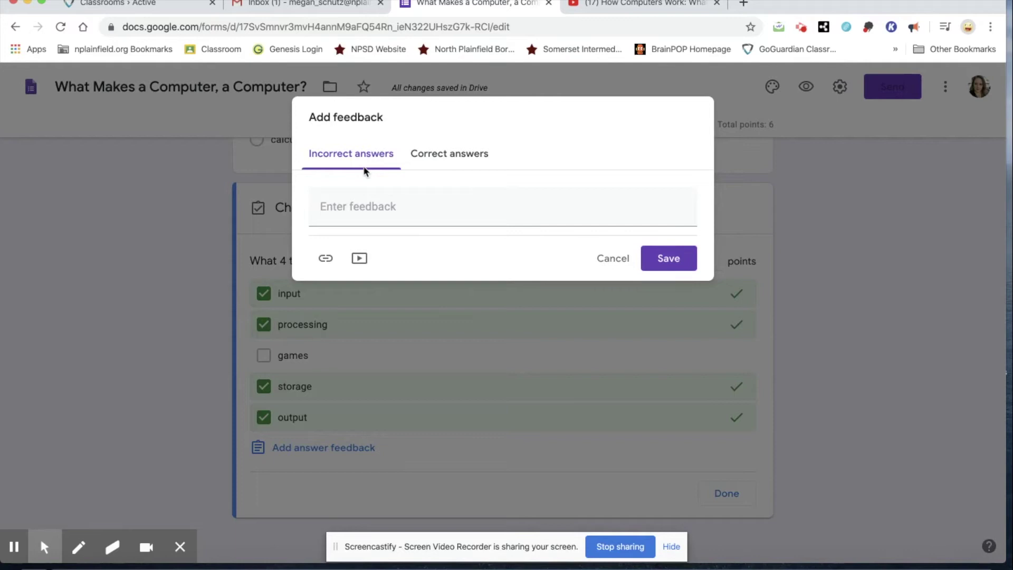
left_click(362, 211)
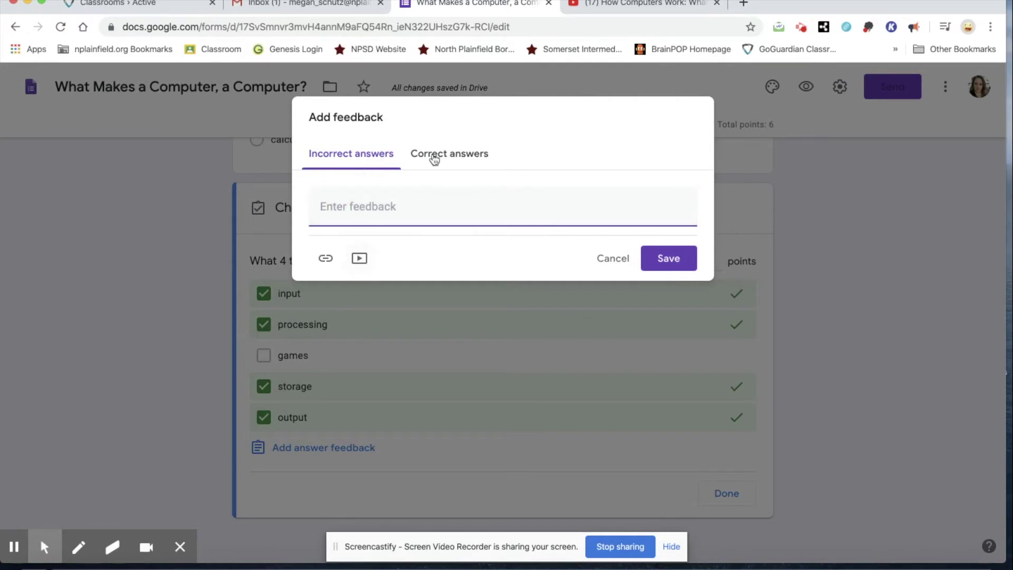
left_click(481, 155)
left_click(451, 222)
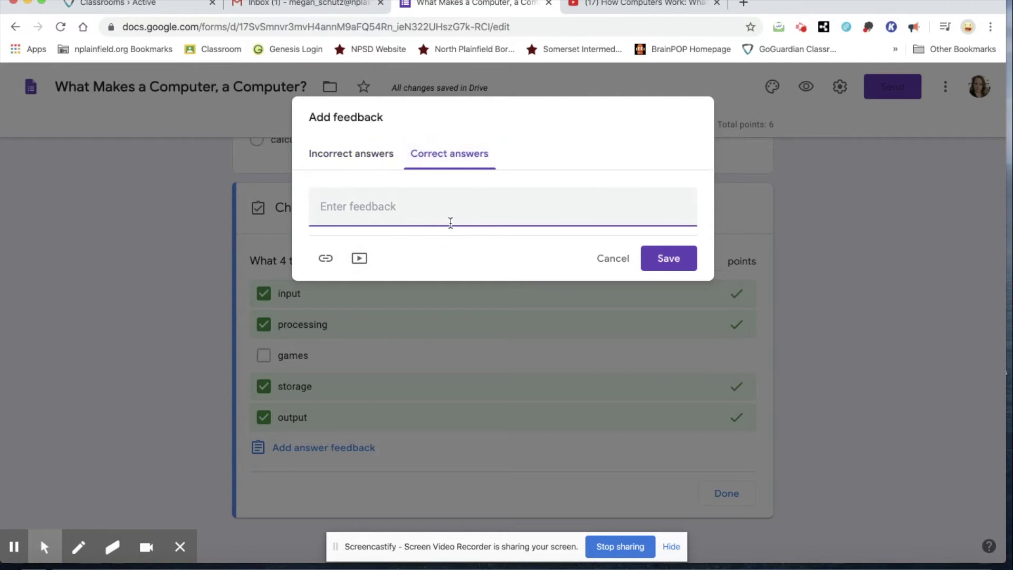
left_click(619, 260)
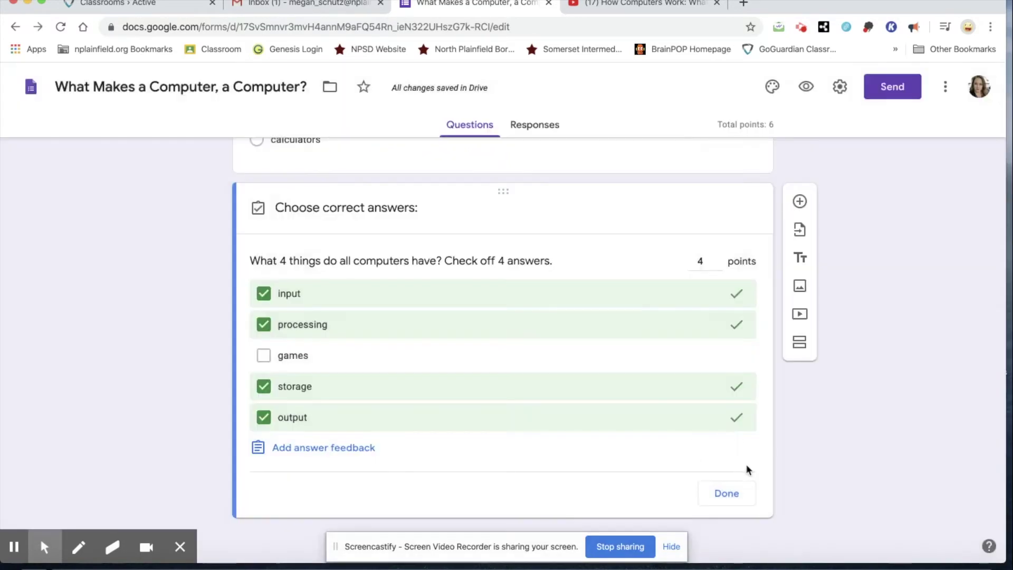
Add a dropdown question: 'The inputs give the computer information that is stored in ______________'
left_click(741, 499)
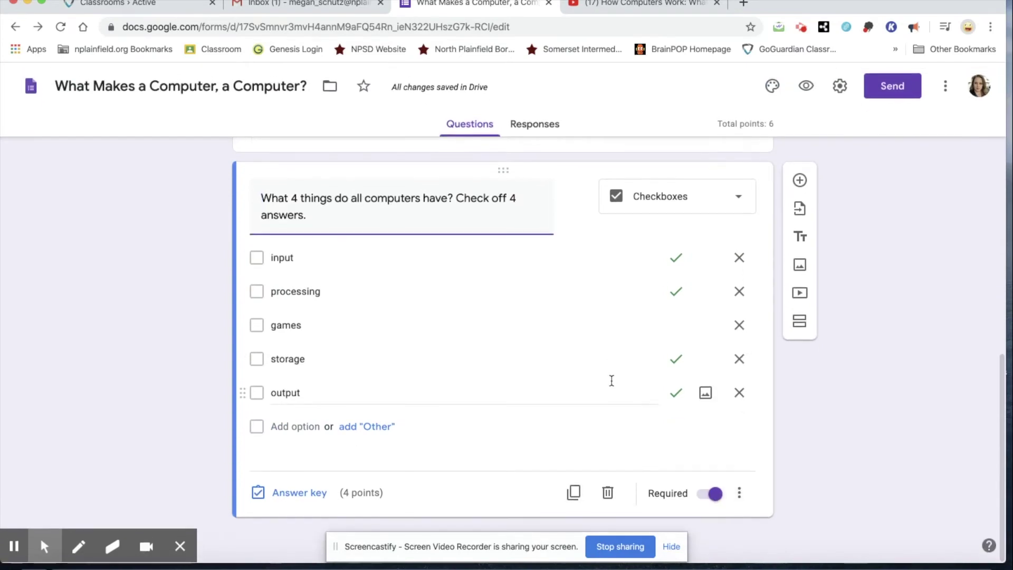
left_click(800, 181)
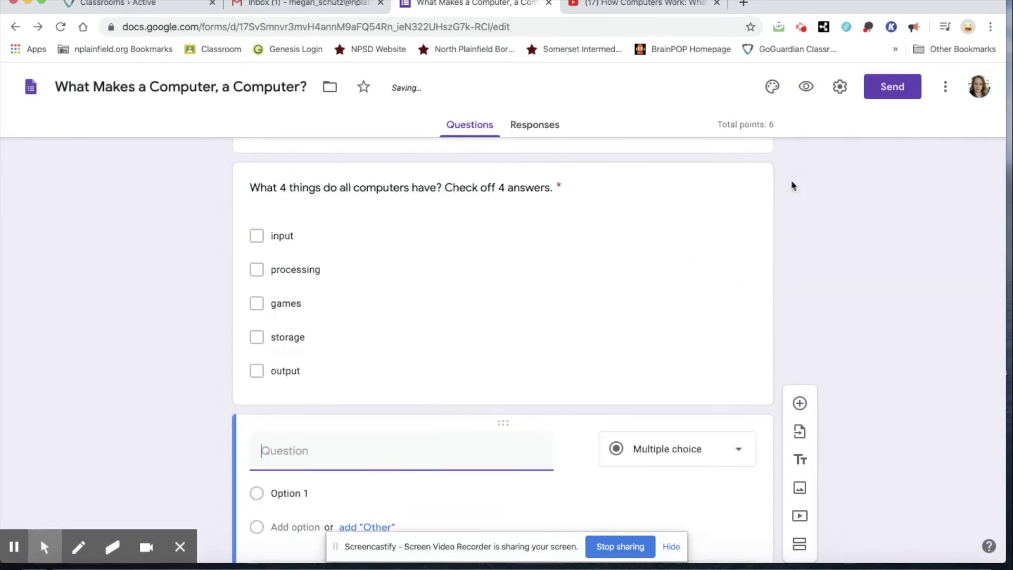
left_click(693, 360)
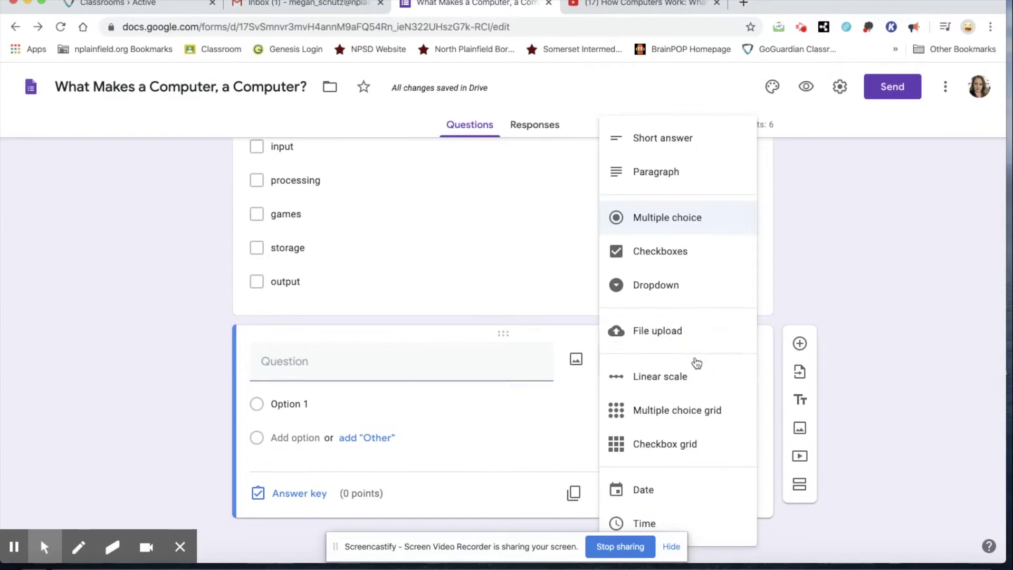
left_click(688, 293)
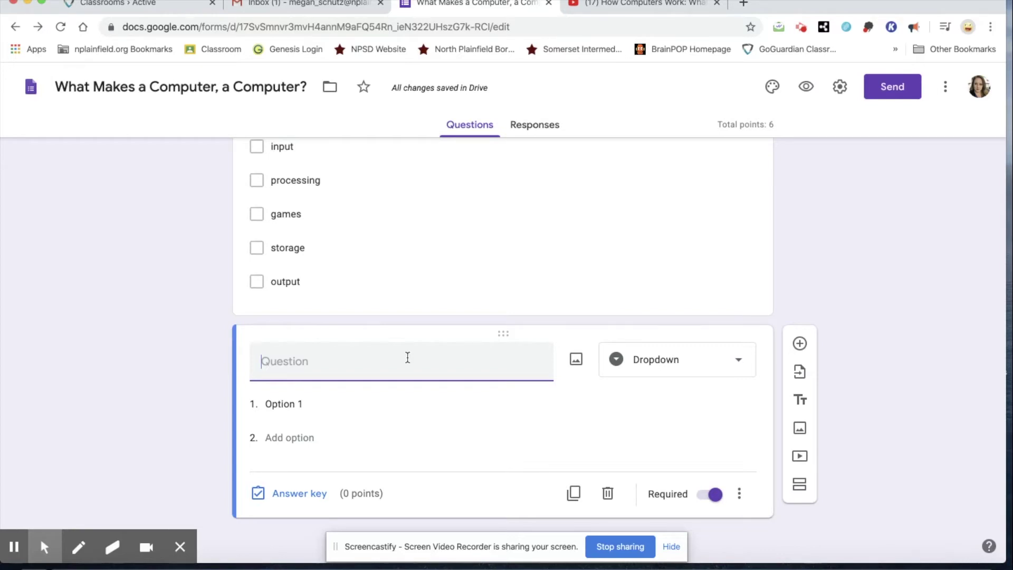
type("The inputs give the compue")
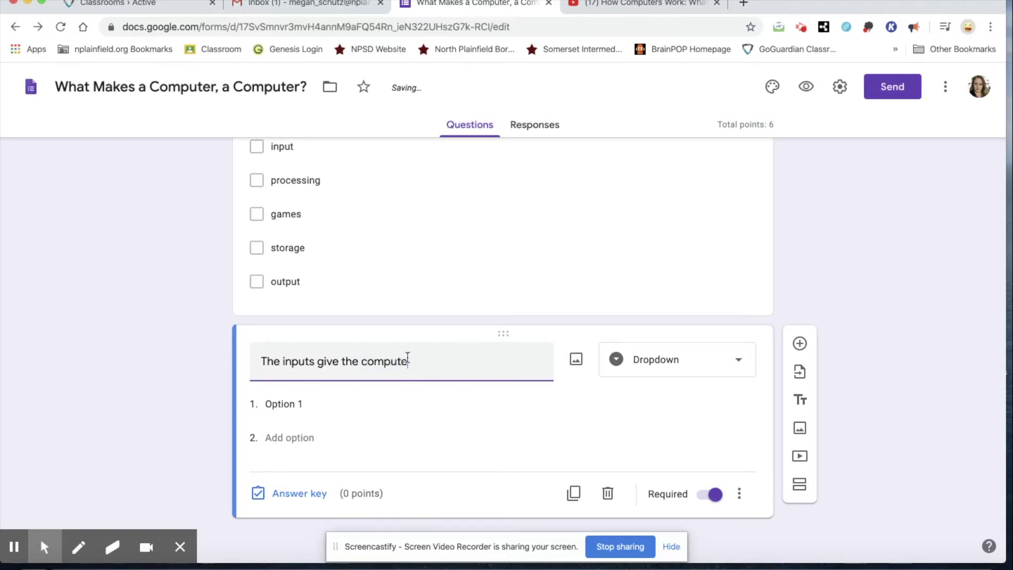
type("er ino")
key("BackSpace")
type("formation")
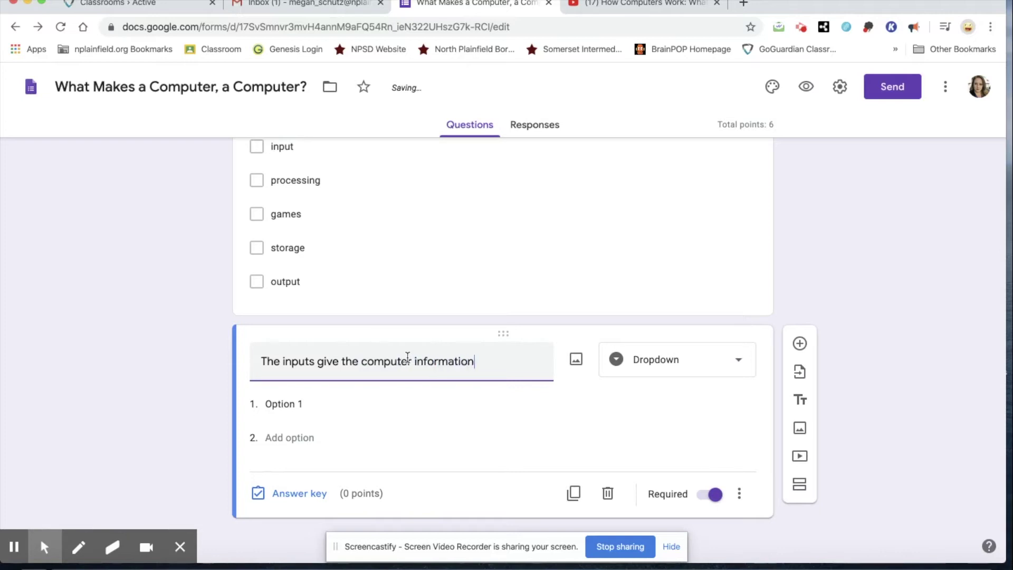
type(" that is stored in ___")
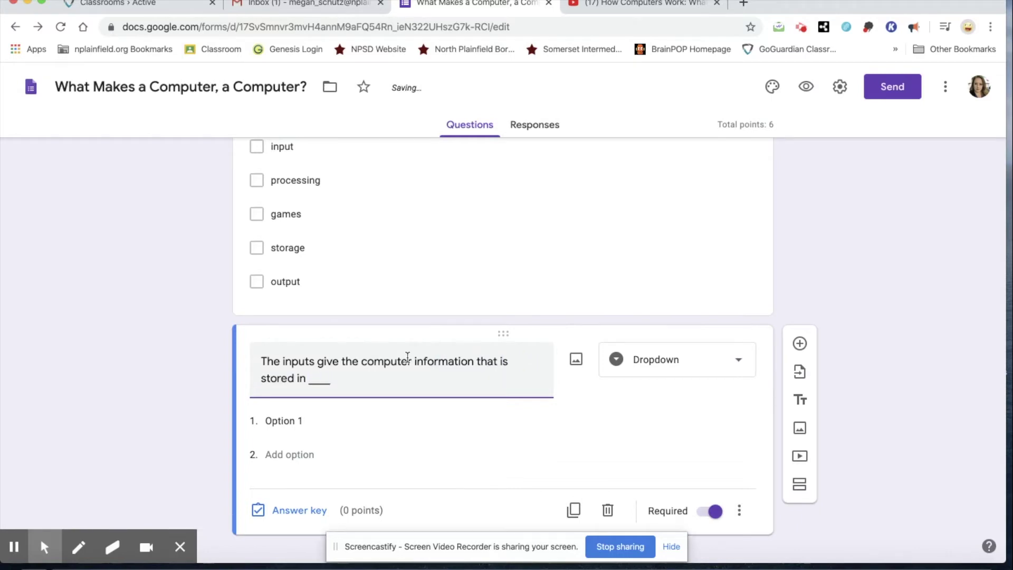
type("___________.")
Enter the dropdown options monitor, camera, memory and mouse
left_click(291, 420)
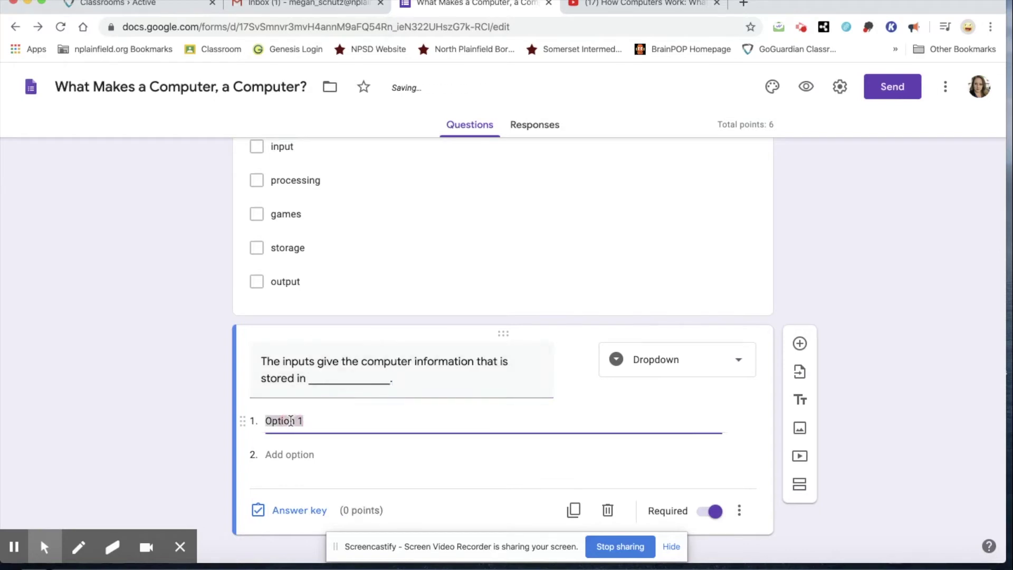
type("monitor")
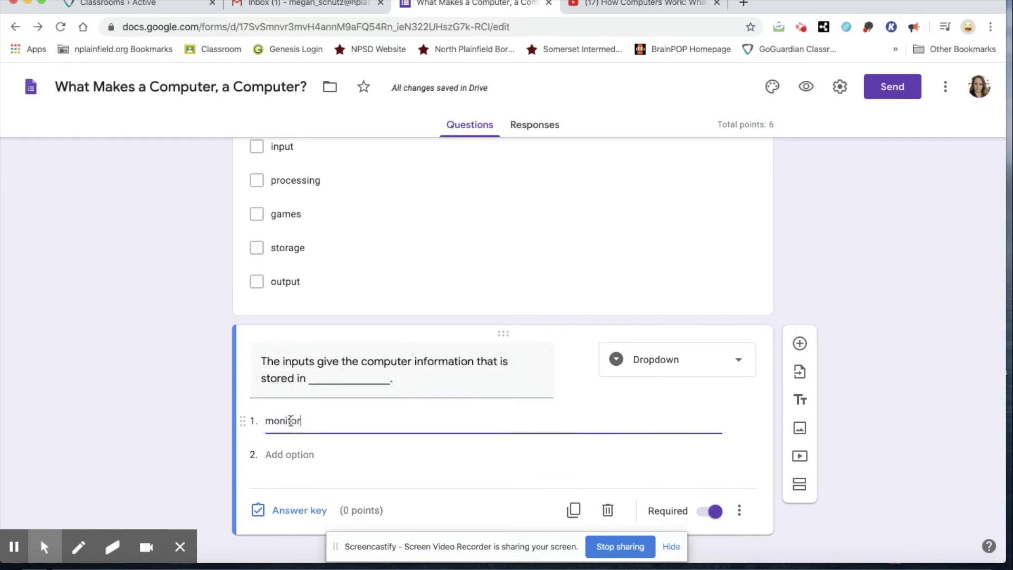
key("Return")
type("c")
key("Return")
type("memory")
key("Return")
type("mou")
left_click(925, 487)
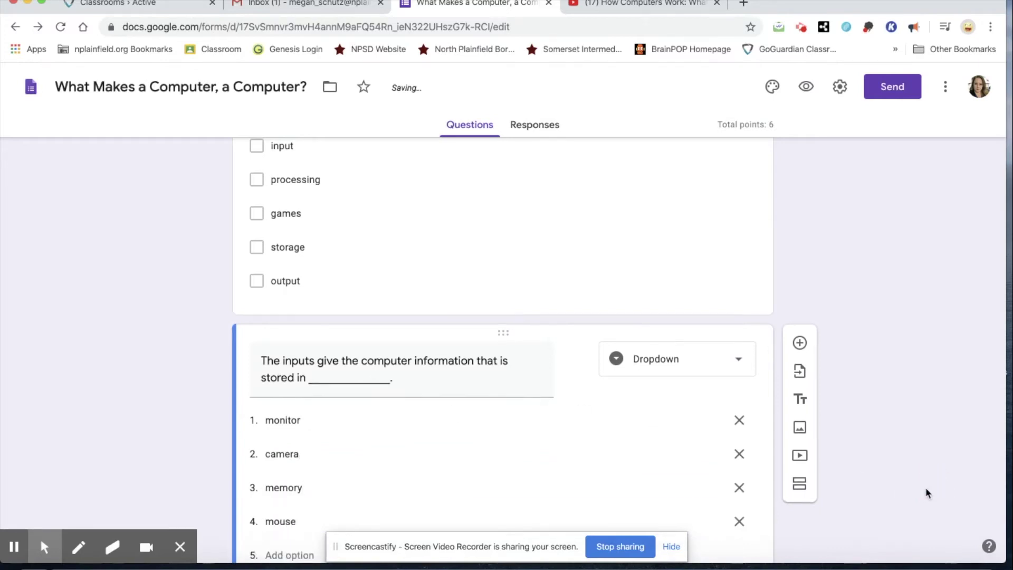
scroll(925, 487, "down", 3)
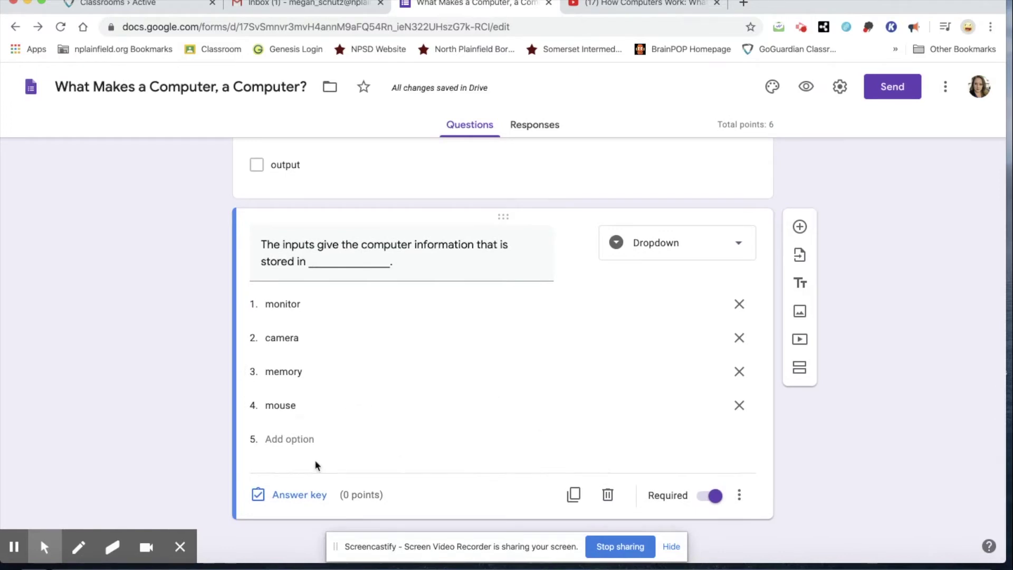
left_click(303, 495)
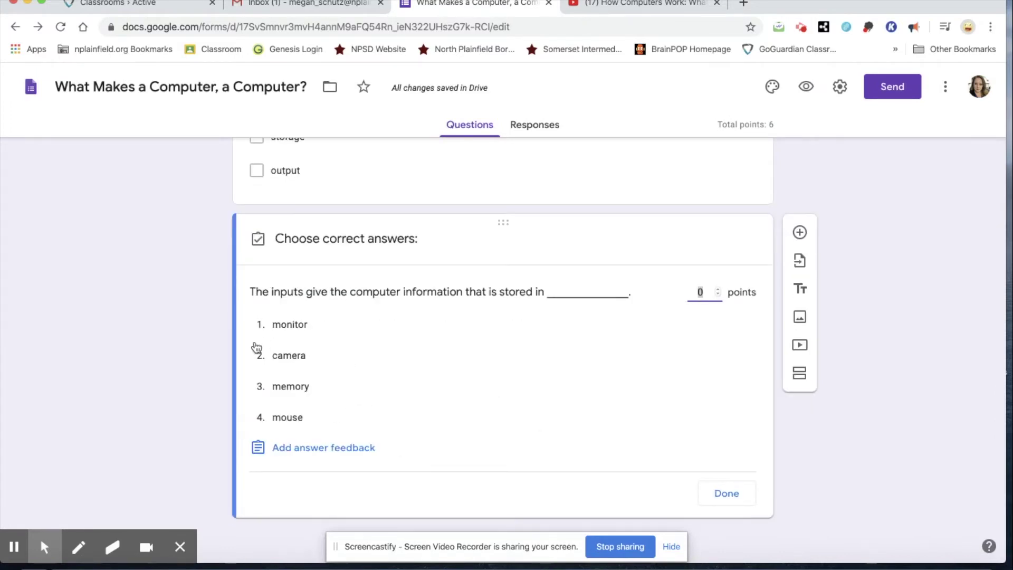
Mark memory as the dropdown's correct answer, worth 1 point
left_click(717, 289)
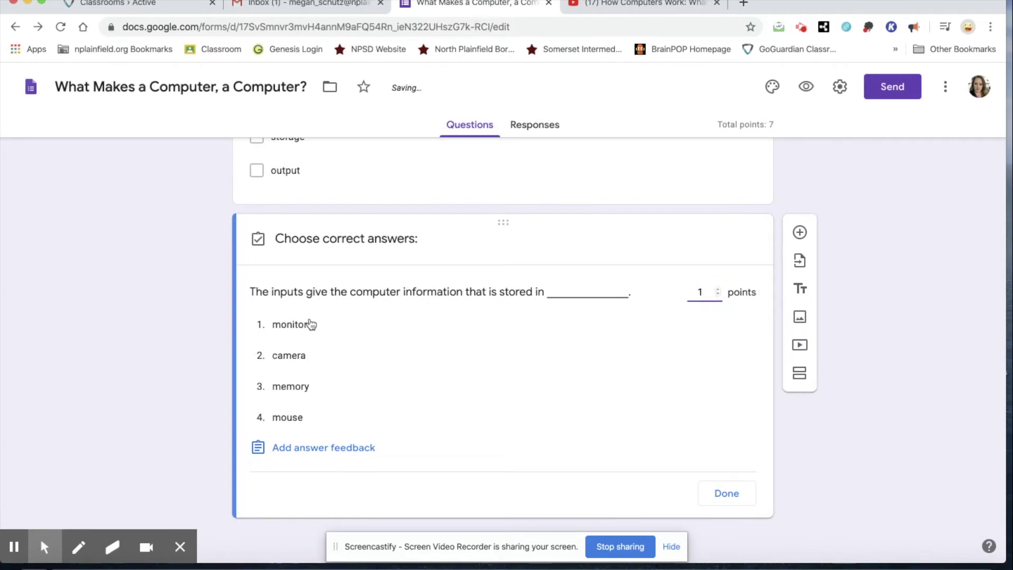
left_click(305, 388)
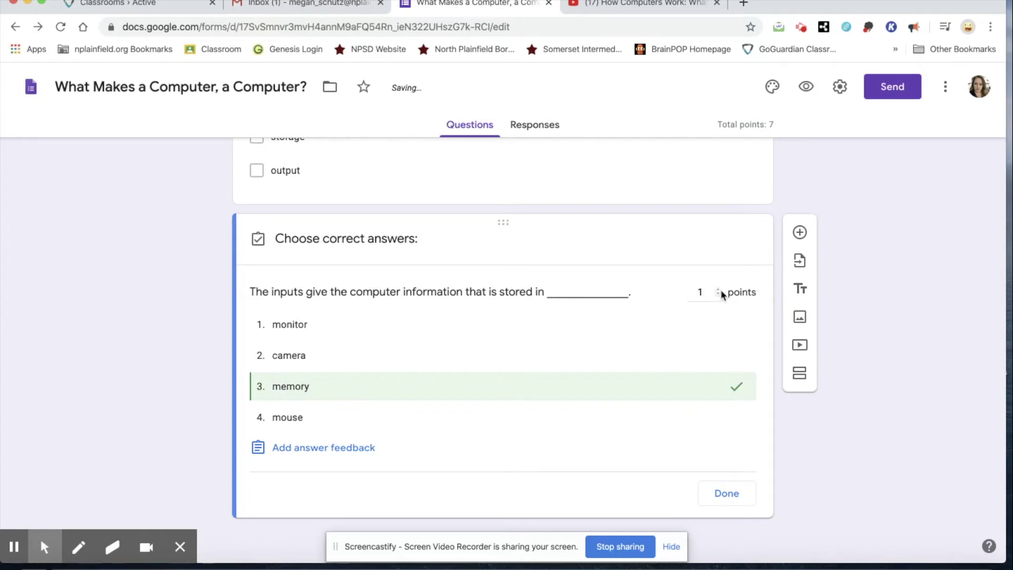
left_click(735, 482)
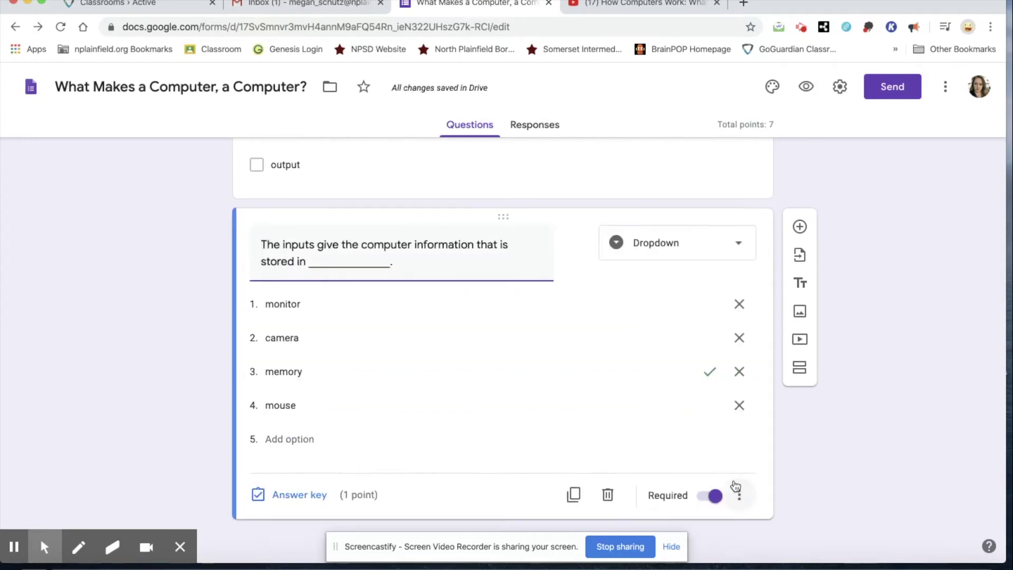
scroll(668, 375, "up", 11)
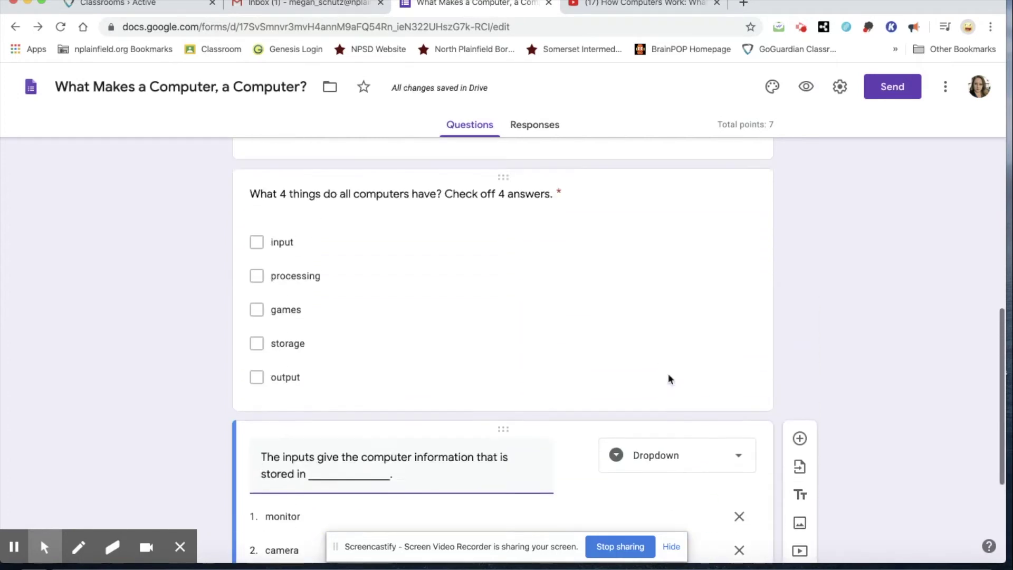
scroll(668, 375, "down", 11)
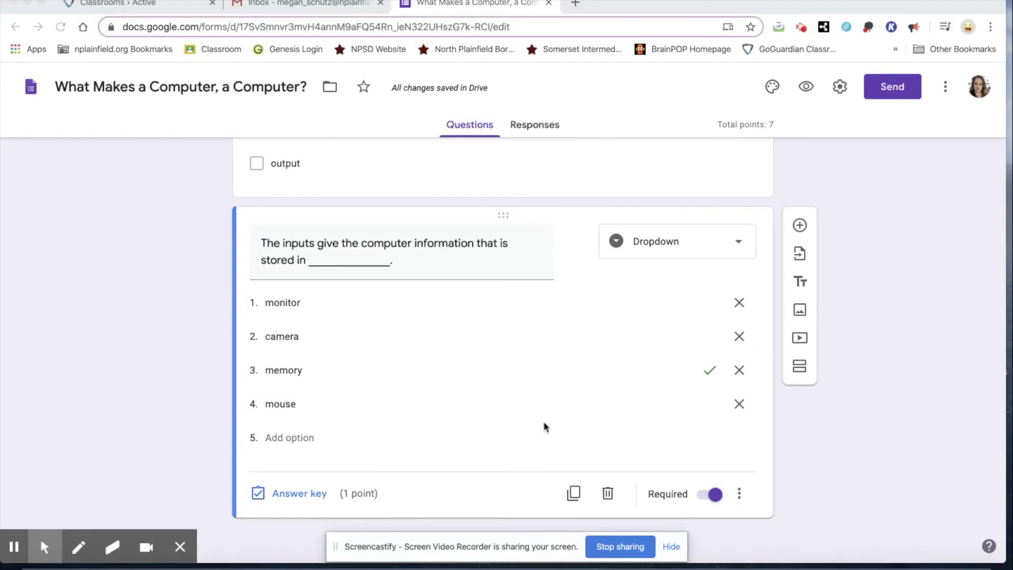
left_click(802, 226)
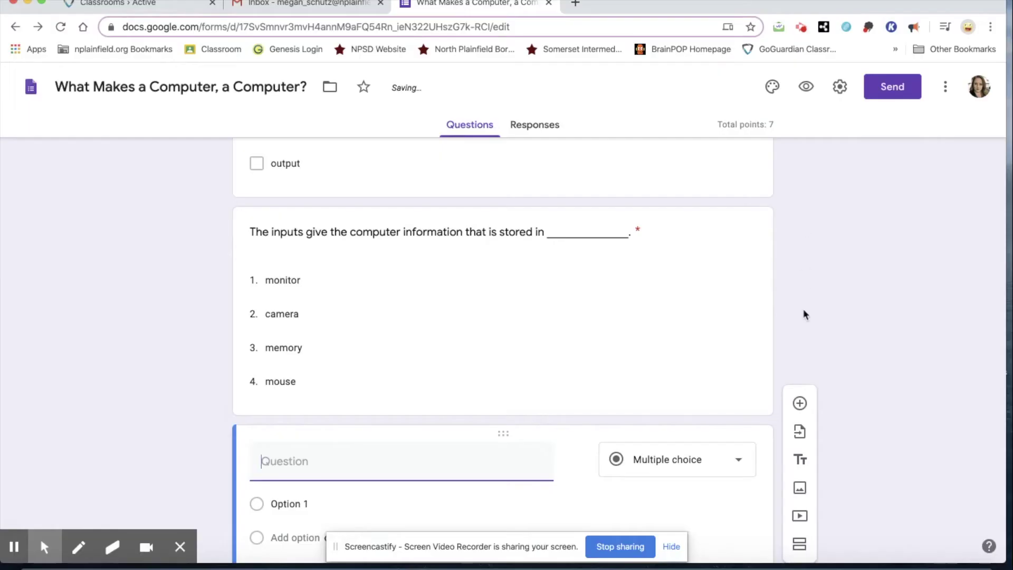
Change the newly added question's type to Multiple choice grid
scroll(803, 308, "down", 2)
left_click(704, 359)
left_click(682, 410)
Title the grid 'Choose 3 examples of output.' with rows photos, keyboard, video, robot commands
left_click(459, 361)
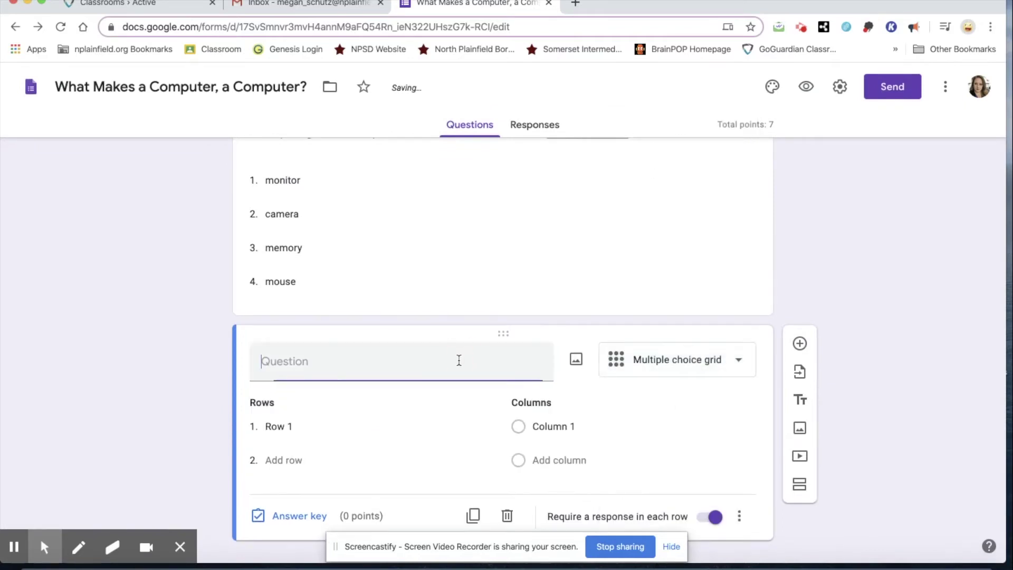
type("Choos")
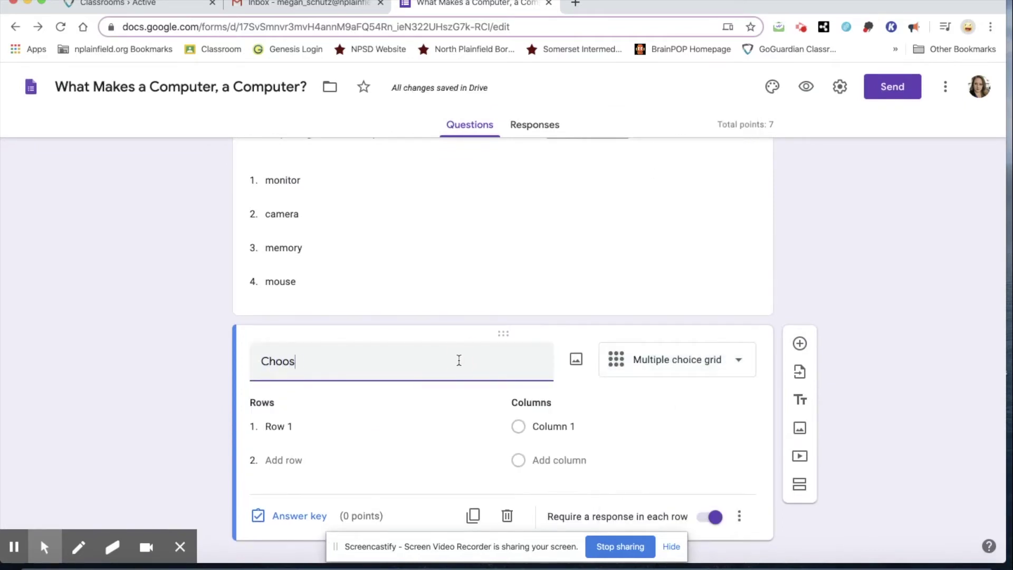
type("e 3 examples of O")
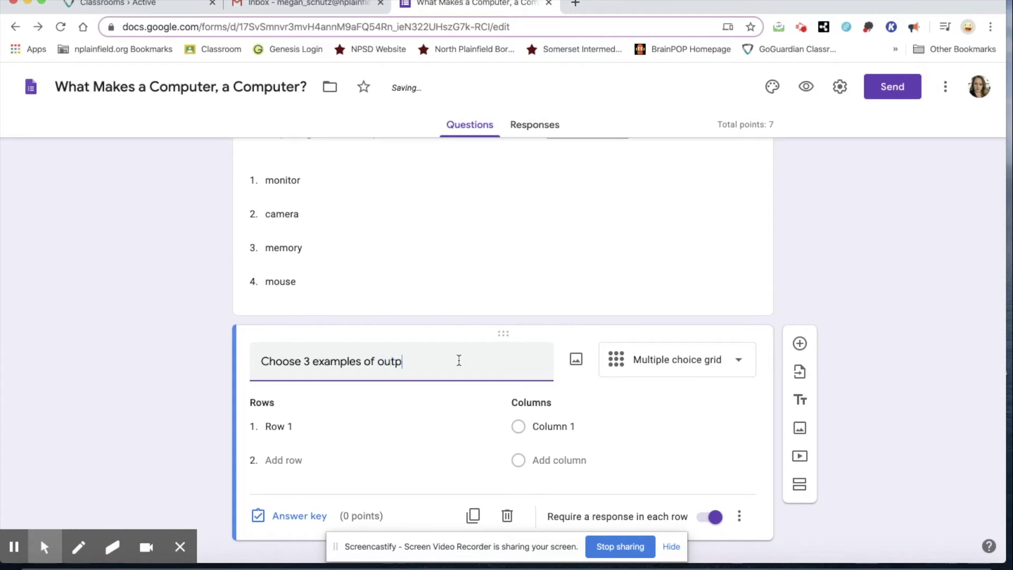
left_click(299, 426)
type("photos")
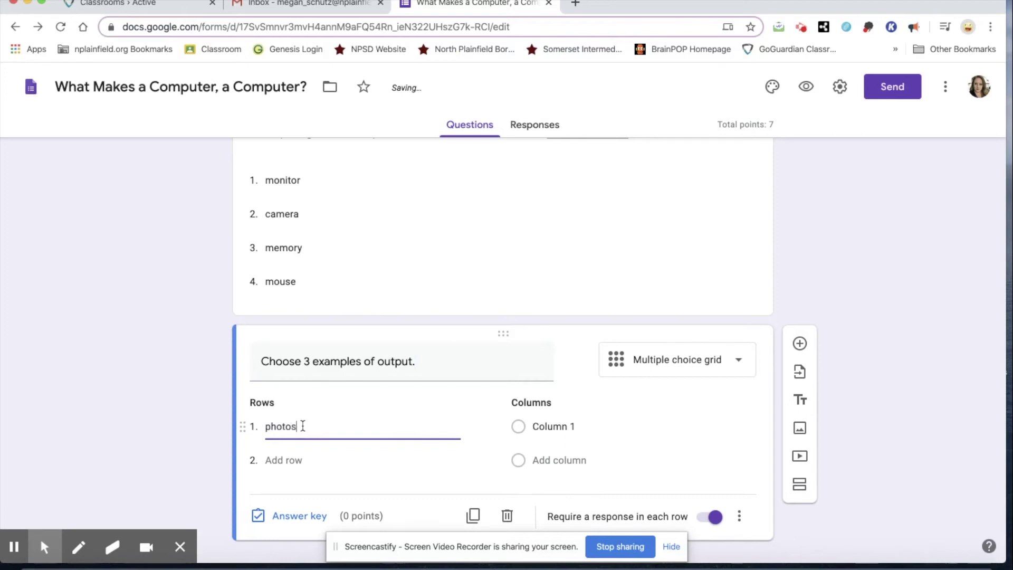
key("Return")
type("keyboard")
key("Return")
type("video")
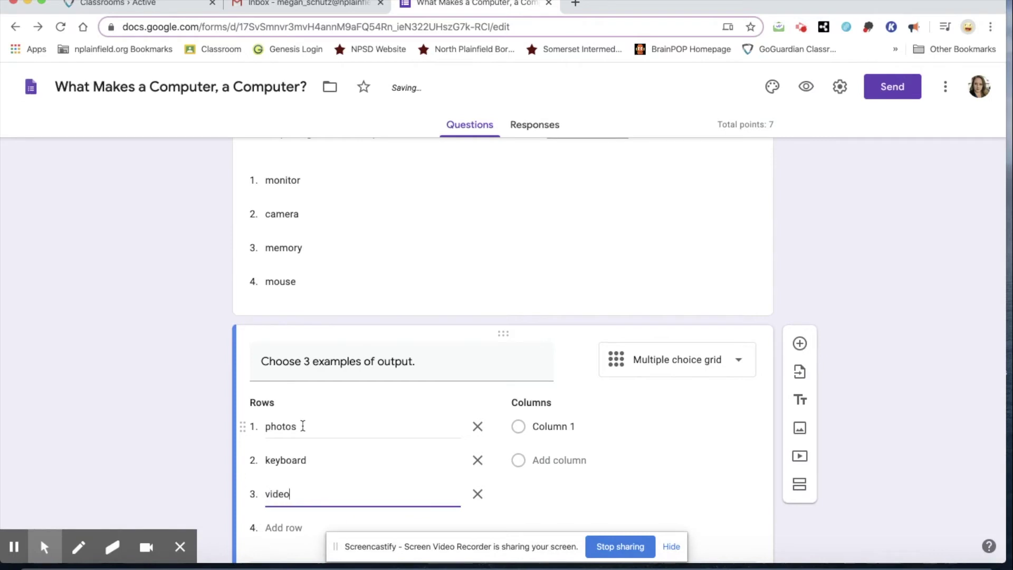
key("Return")
type("ro")
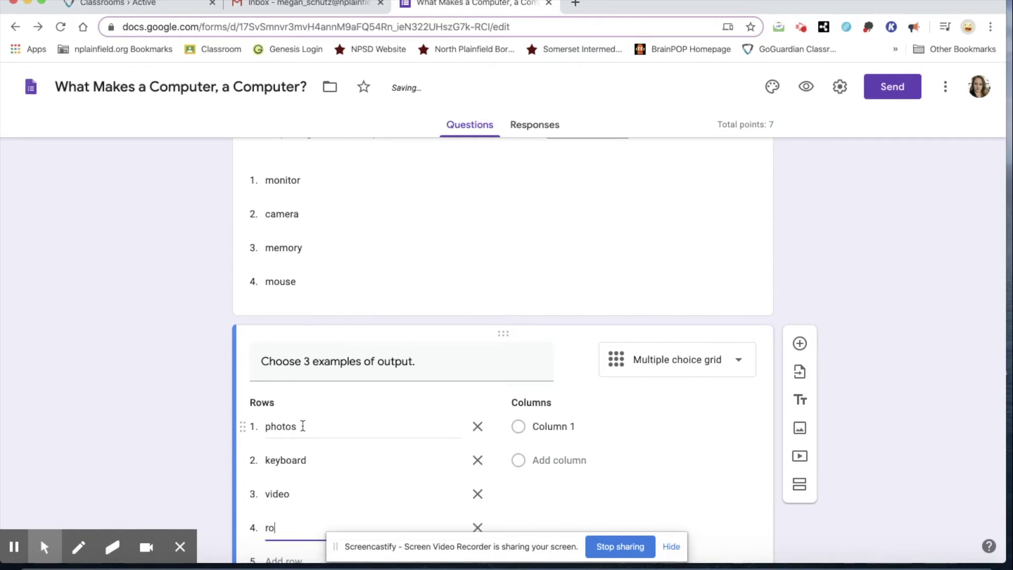
type("bot commands")
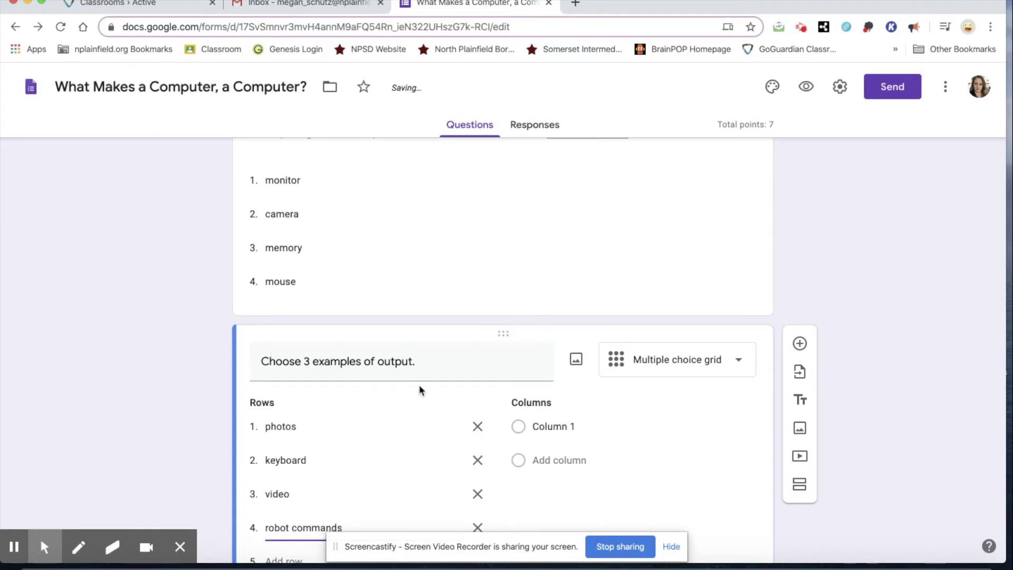
Name the grid's two columns Yes and No
scroll(419, 384, "down", 3)
left_click(556, 300)
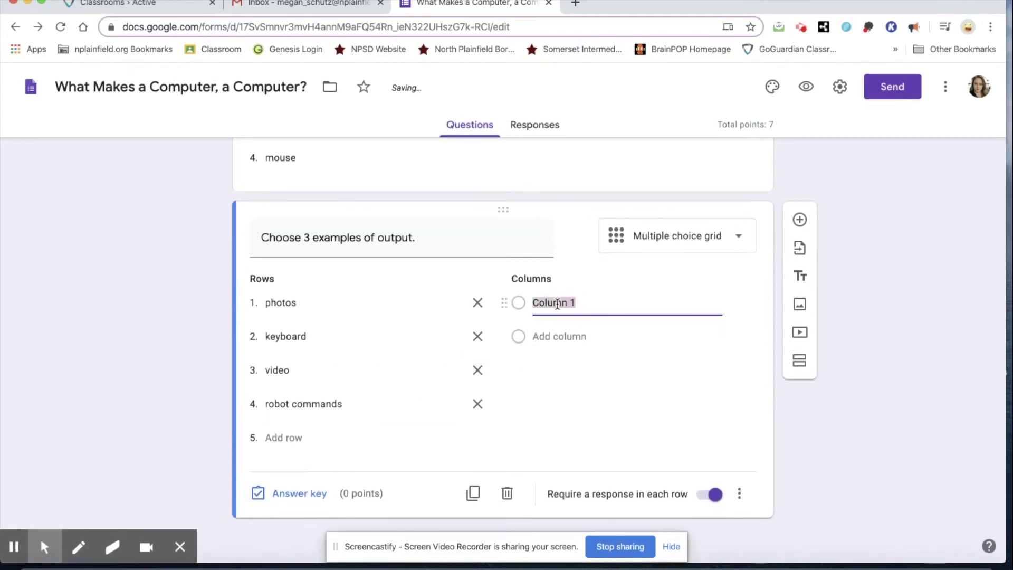
type("Yes")
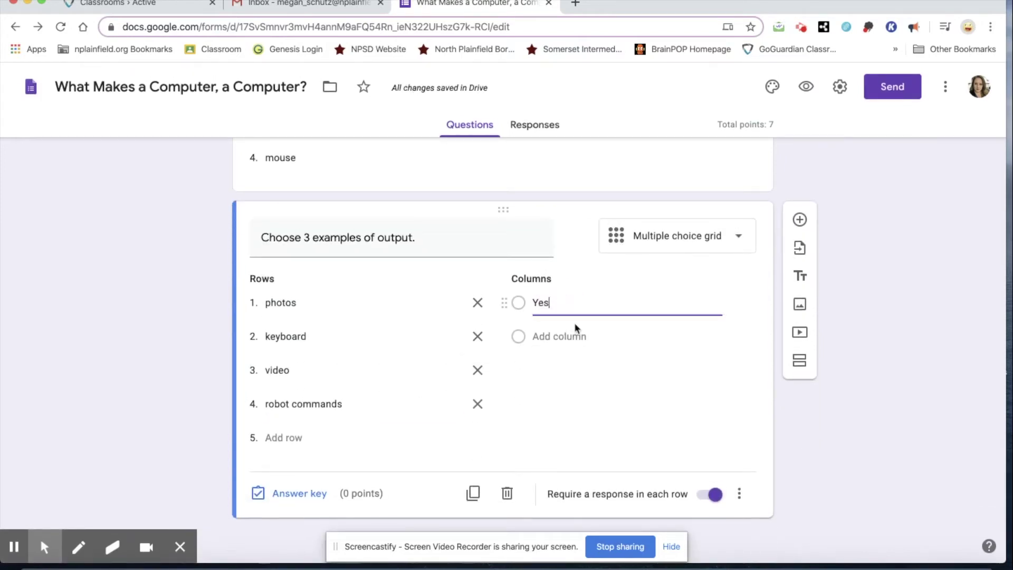
left_click(577, 334)
type("No")
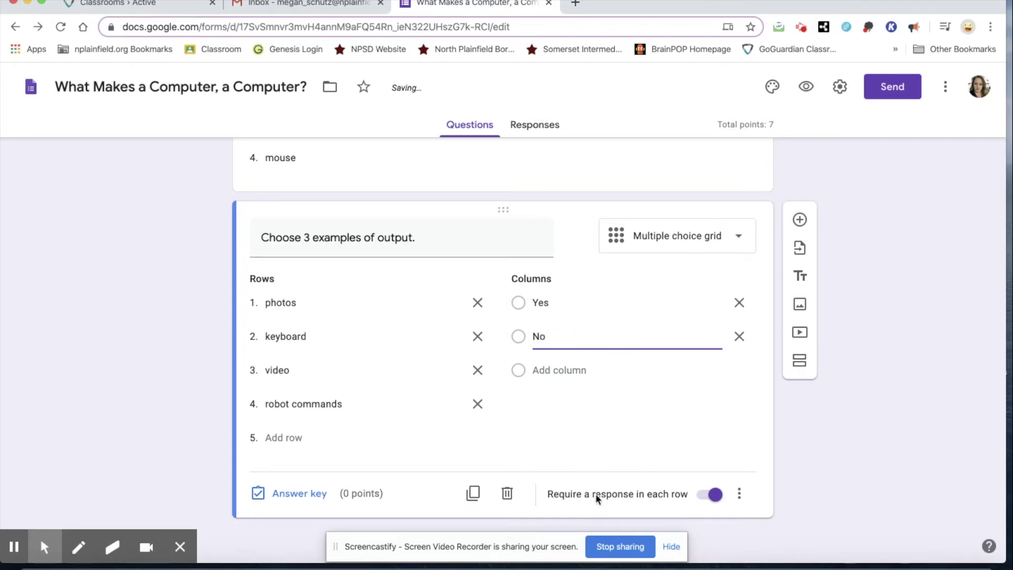
left_click(317, 494)
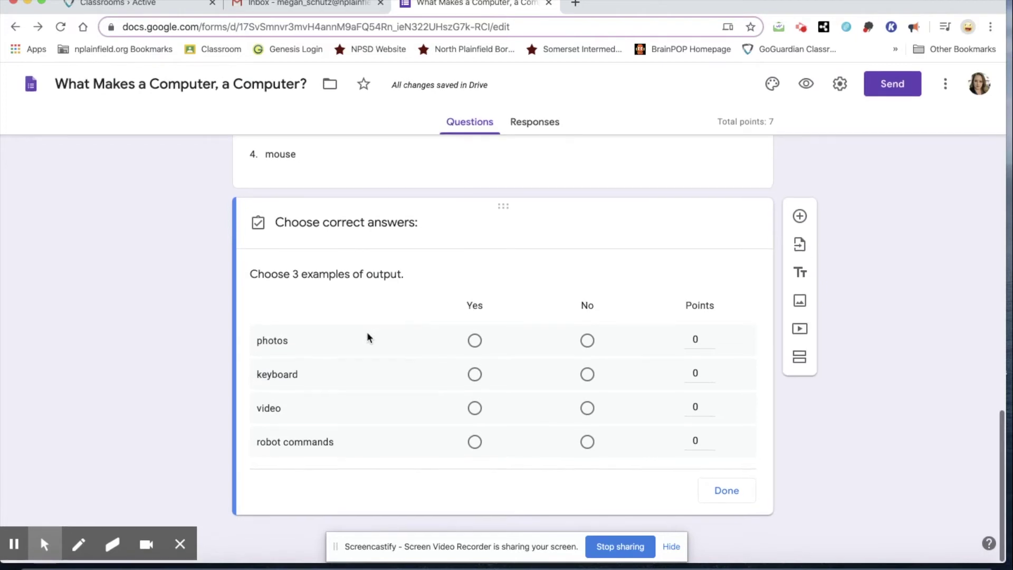
In the answer key, mark photos, video and robot commands Yes and keyboard No
left_click(475, 343)
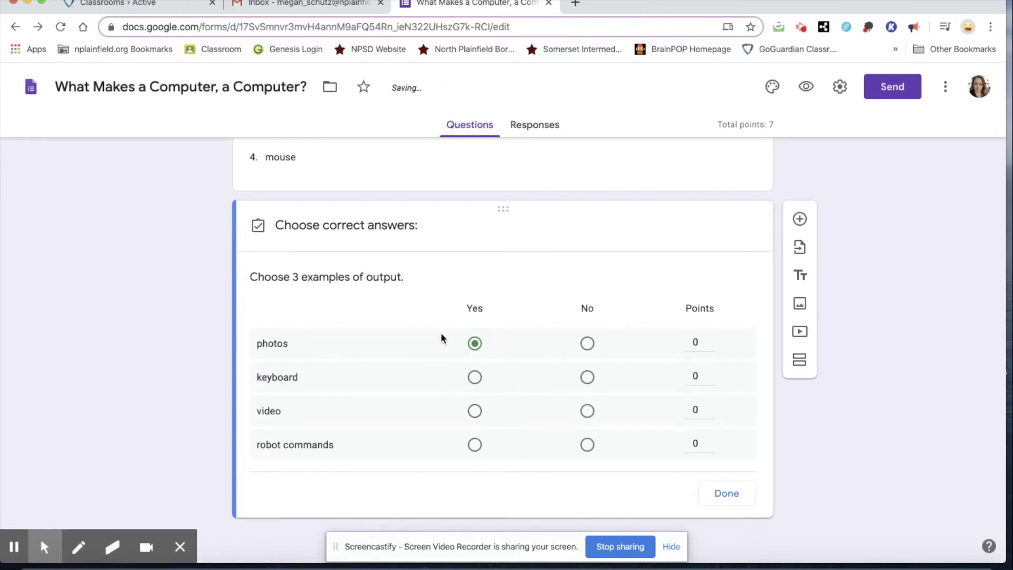
left_click(588, 378)
left_click(475, 411)
left_click(476, 445)
Give each of the four grid rows 1 point, bringing the quiz total to 11
left_click(712, 343)
type("1")
left_click(710, 375)
type("1")
left_click(711, 408)
type("1")
left_click(712, 441)
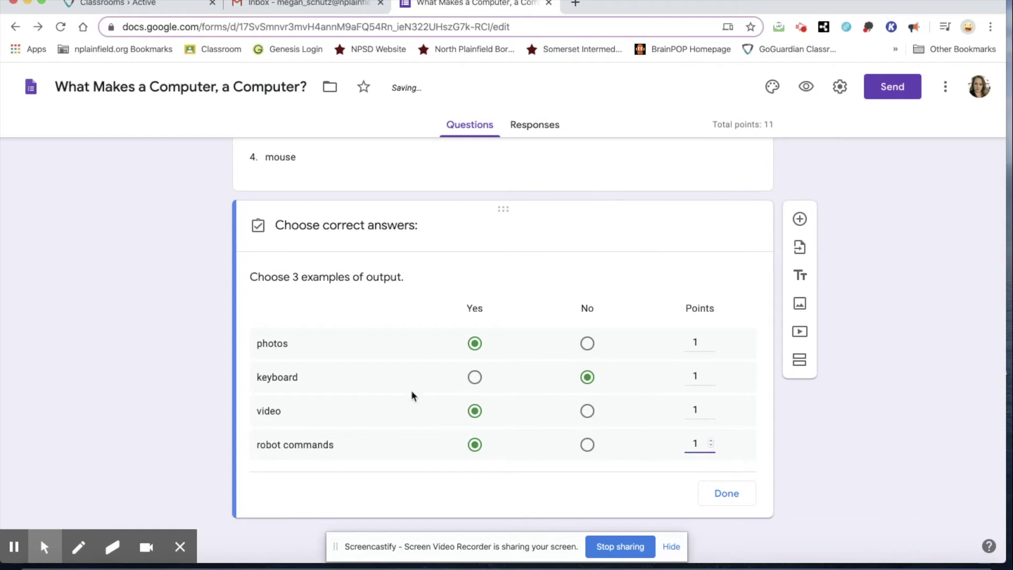
left_click(727, 493)
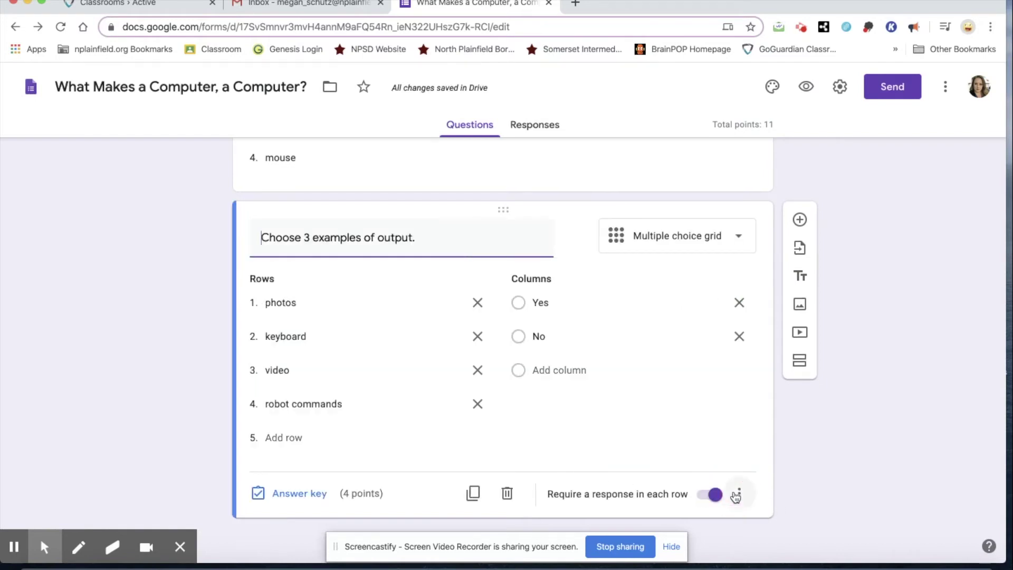
scroll(654, 381, "up", 3)
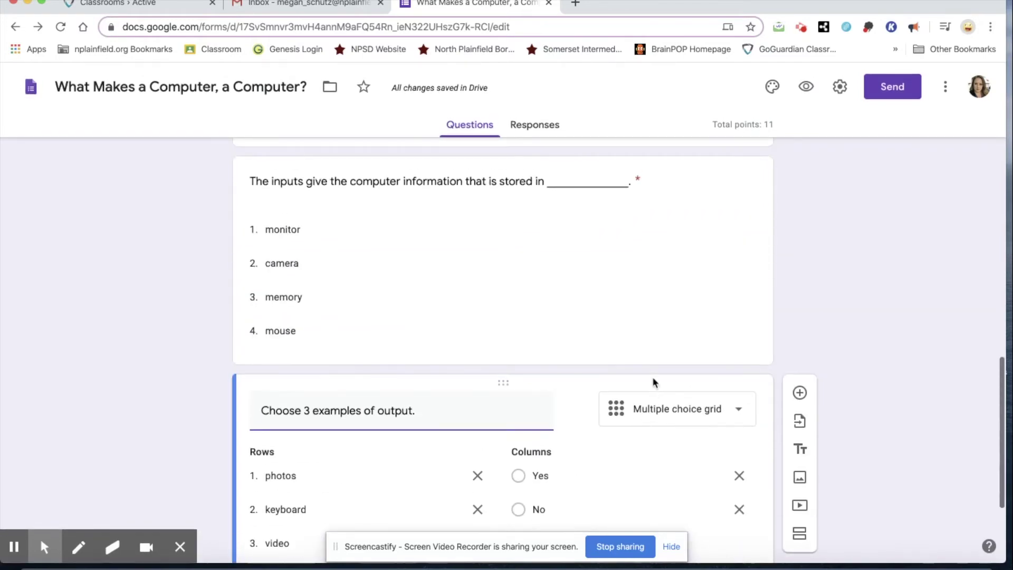
scroll(653, 381, "up", 15)
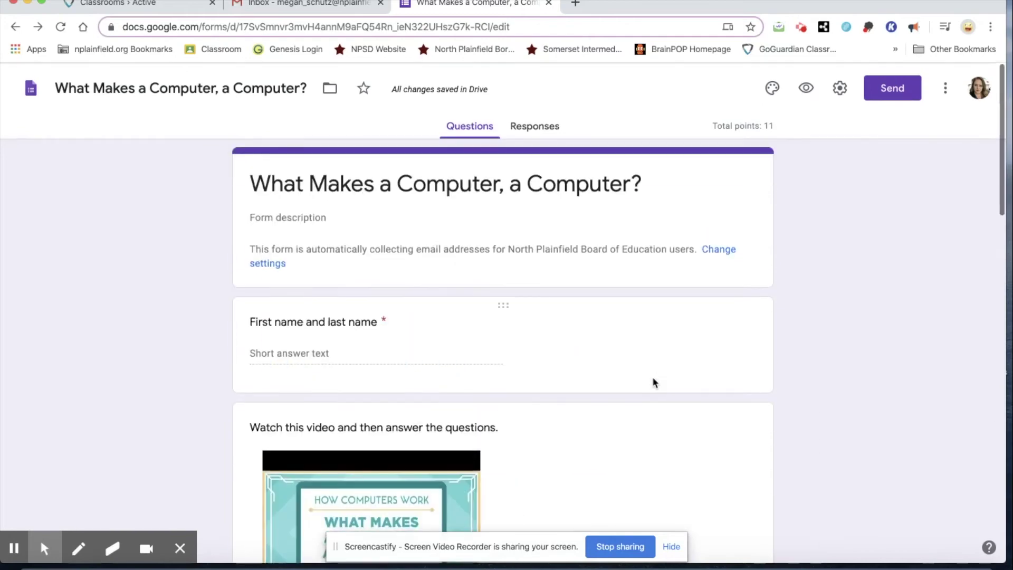
scroll(652, 377, "down", 12)
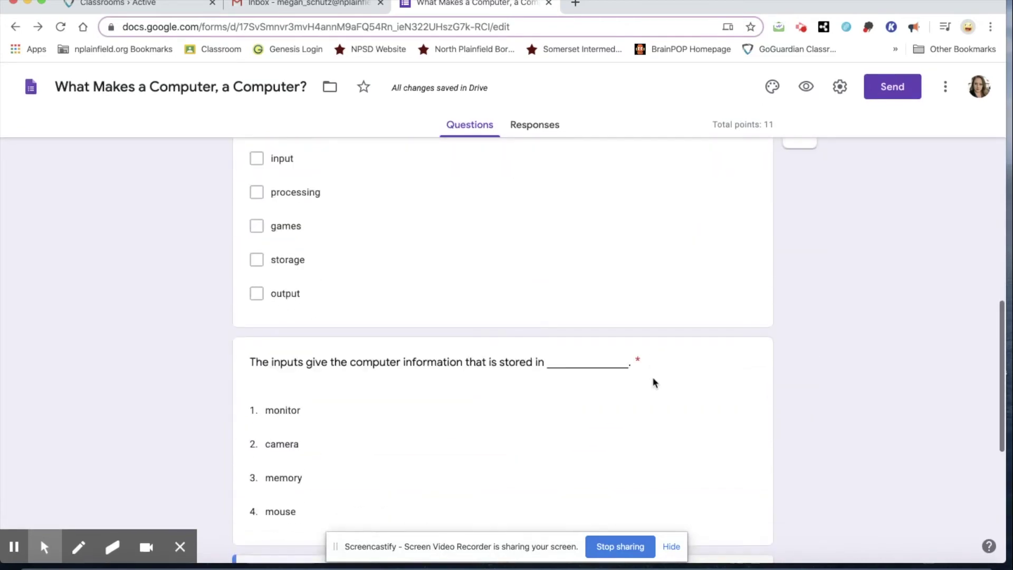
scroll(652, 376, "down", 2)
scroll(653, 380, "up", 7)
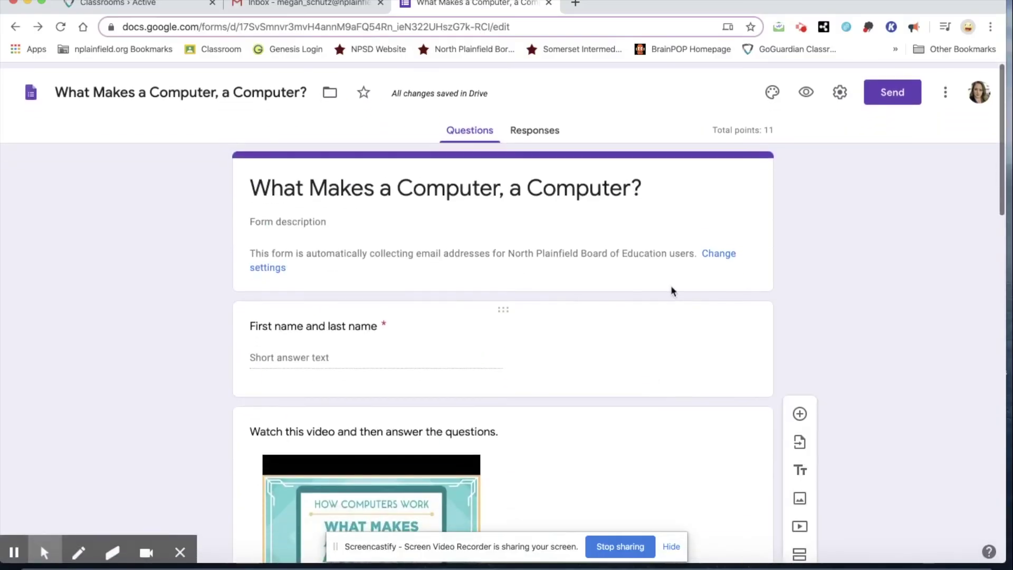
left_click(805, 95)
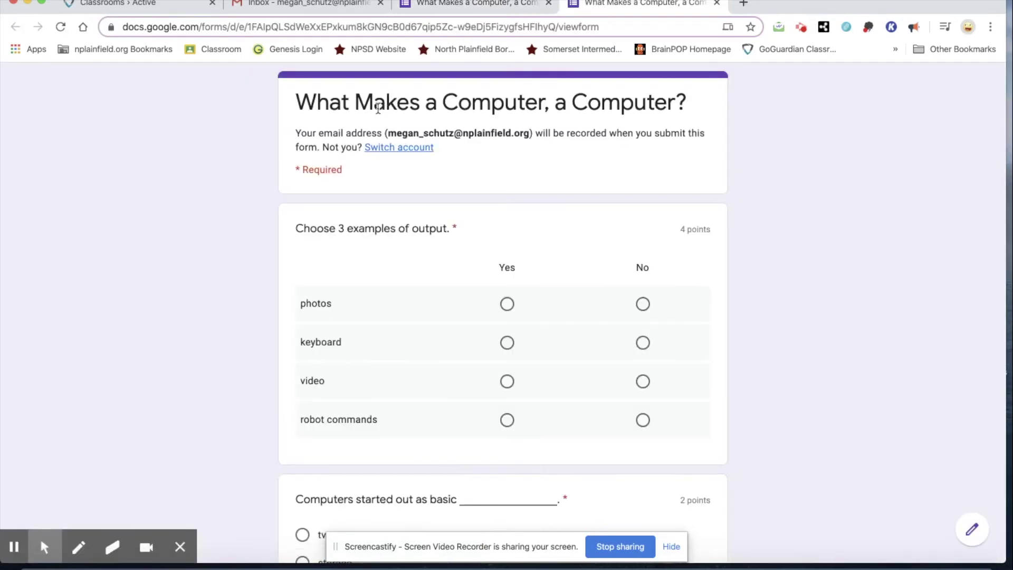
left_click_drag(291, 136, 380, 131)
left_click(746, 271)
scroll(747, 271, "down", 2)
left_click_drag(671, 138, 708, 137)
left_click(802, 246)
scroll(801, 245, "down", 5)
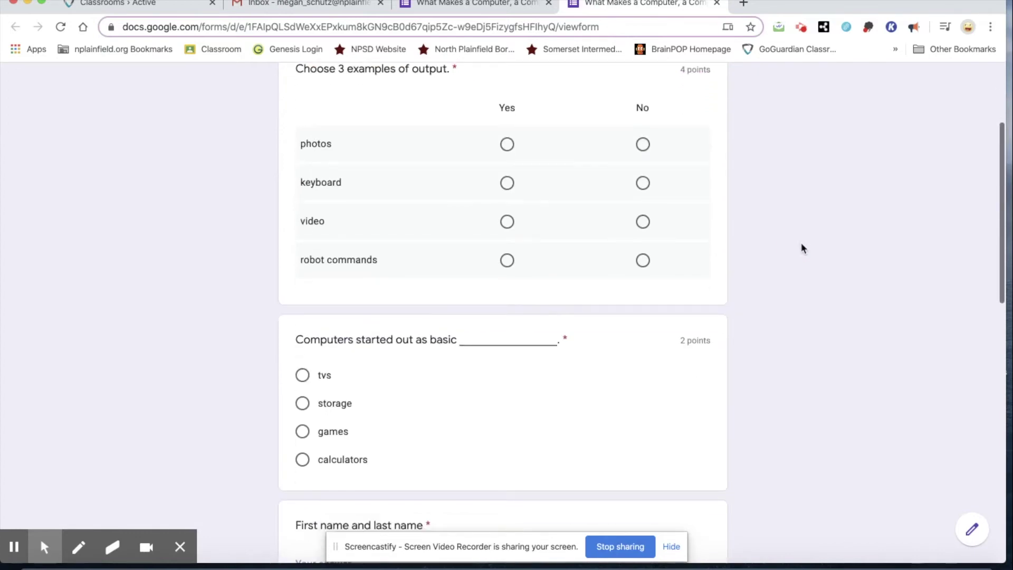
scroll(801, 245, "down", 10)
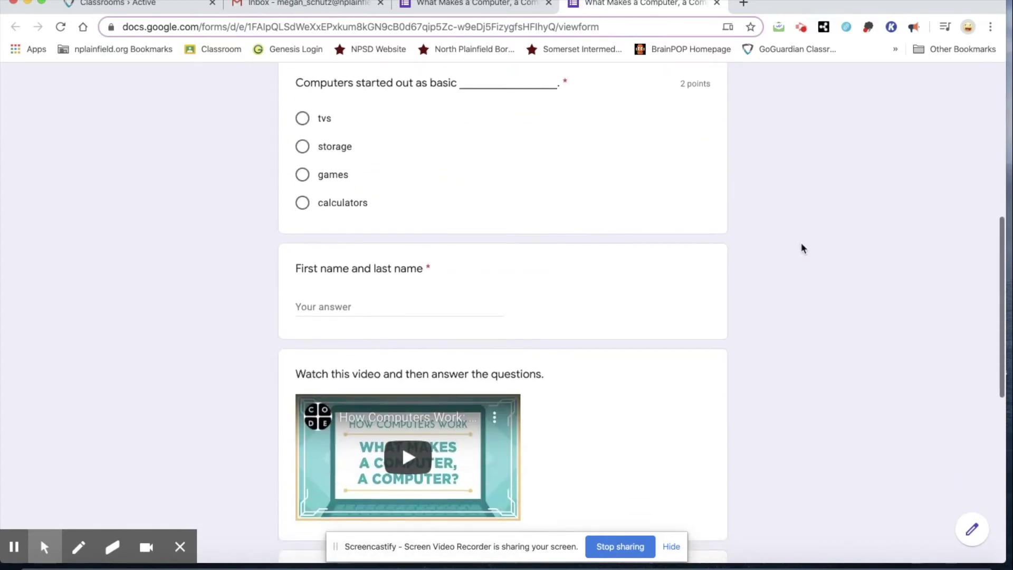
scroll(801, 246, "up", 8)
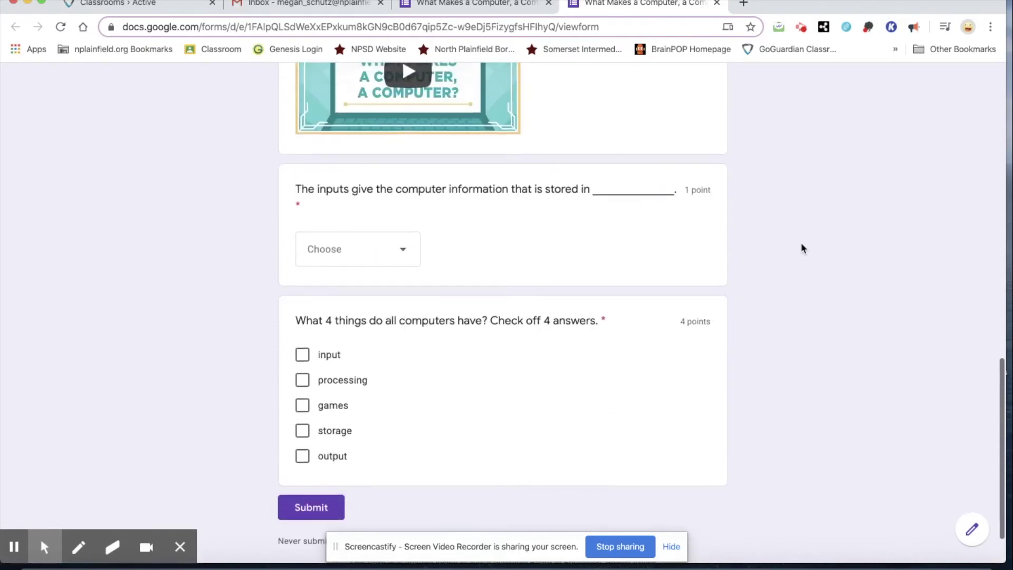
scroll(801, 248, "up", 8)
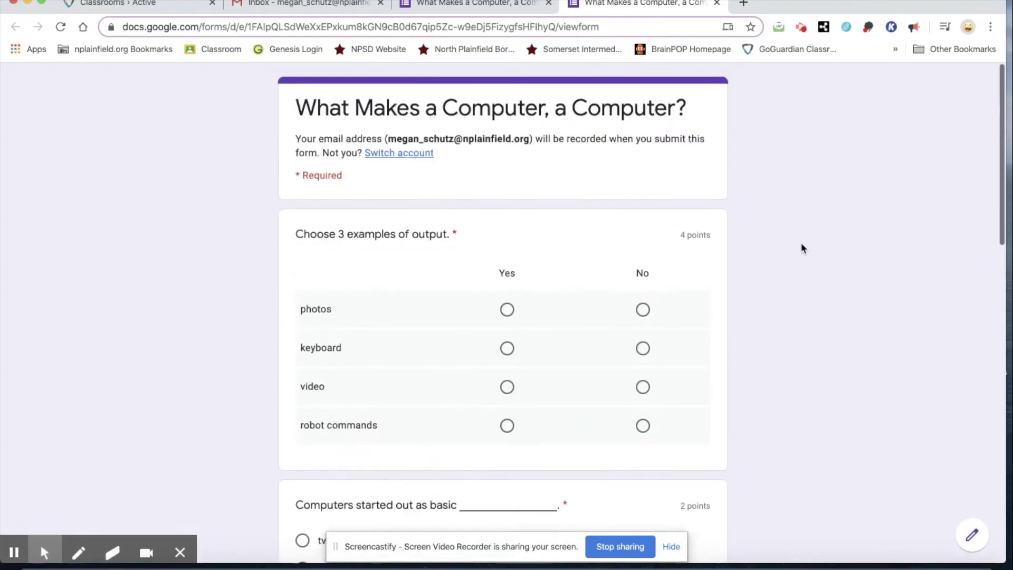
scroll(801, 248, "down", 3)
scroll(801, 248, "down", 14)
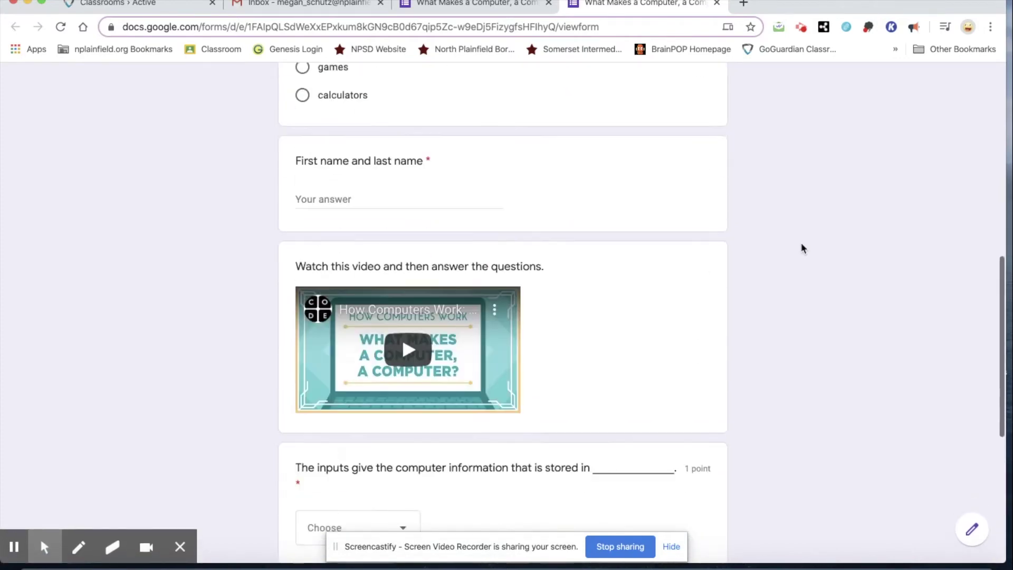
scroll(801, 242, "up", 17)
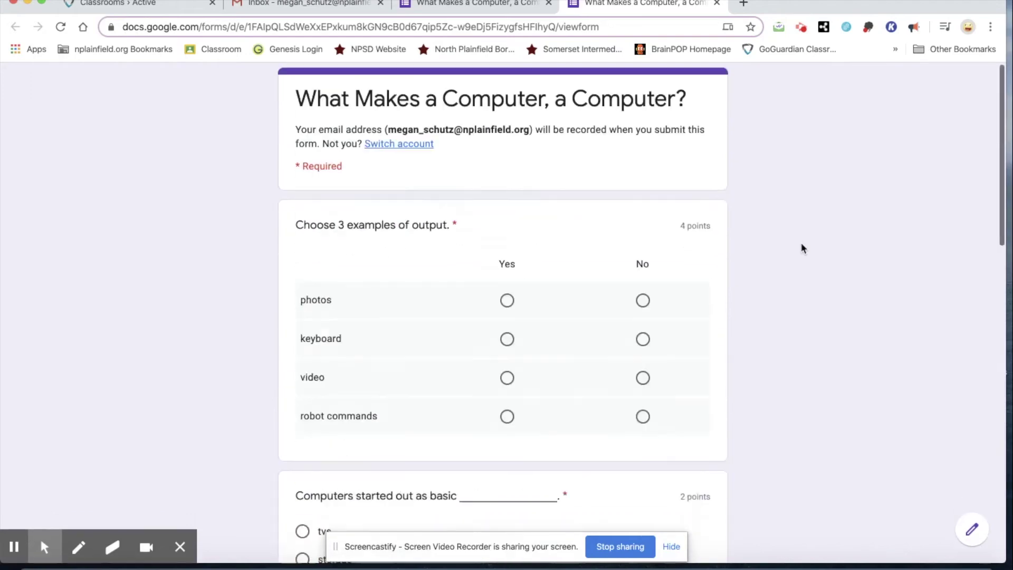
left_click(716, 4)
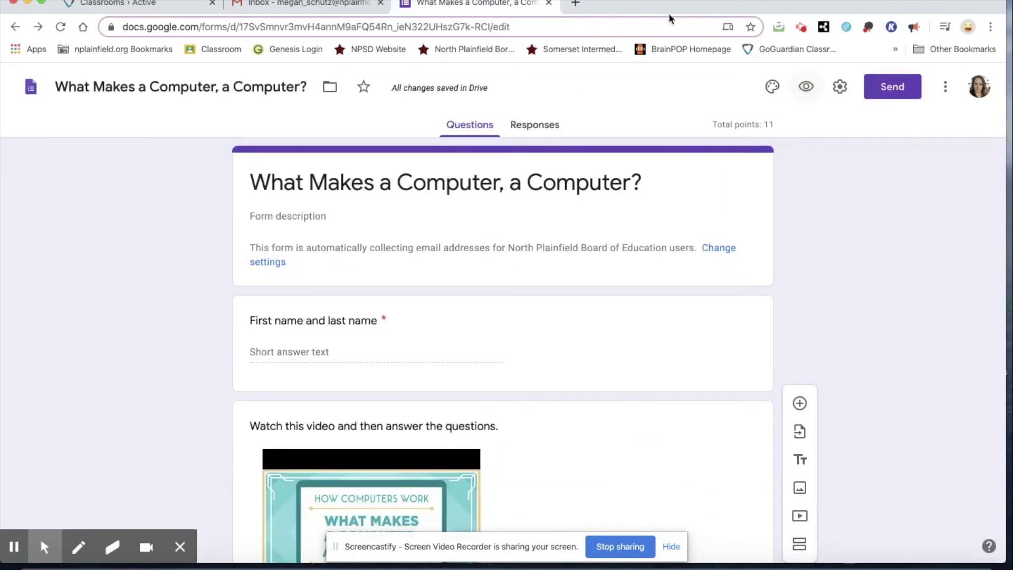
Uncheck Shuffle question order under the form's Presentation settings
left_click(838, 87)
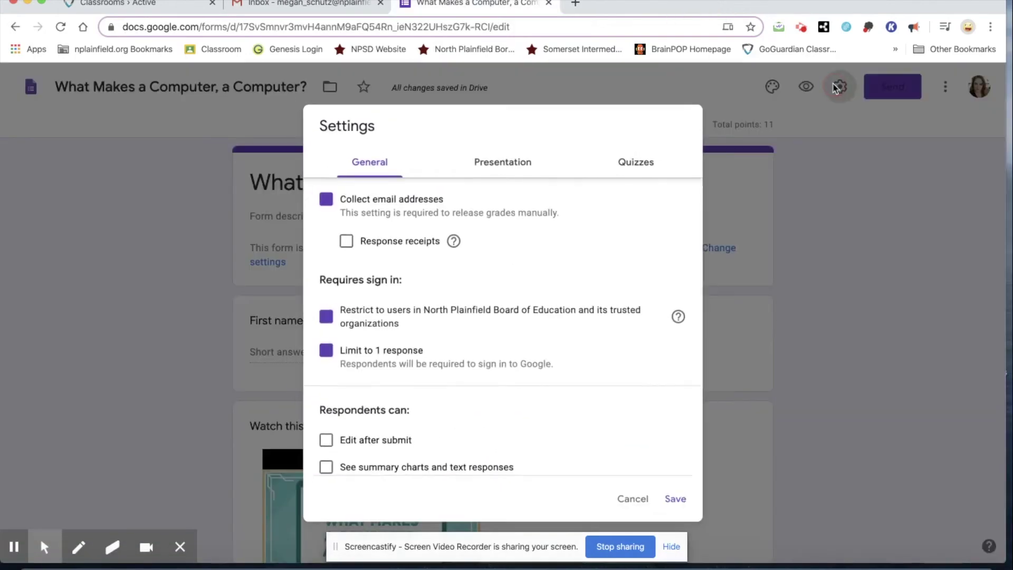
left_click(631, 162)
scroll(552, 306, "down", 5)
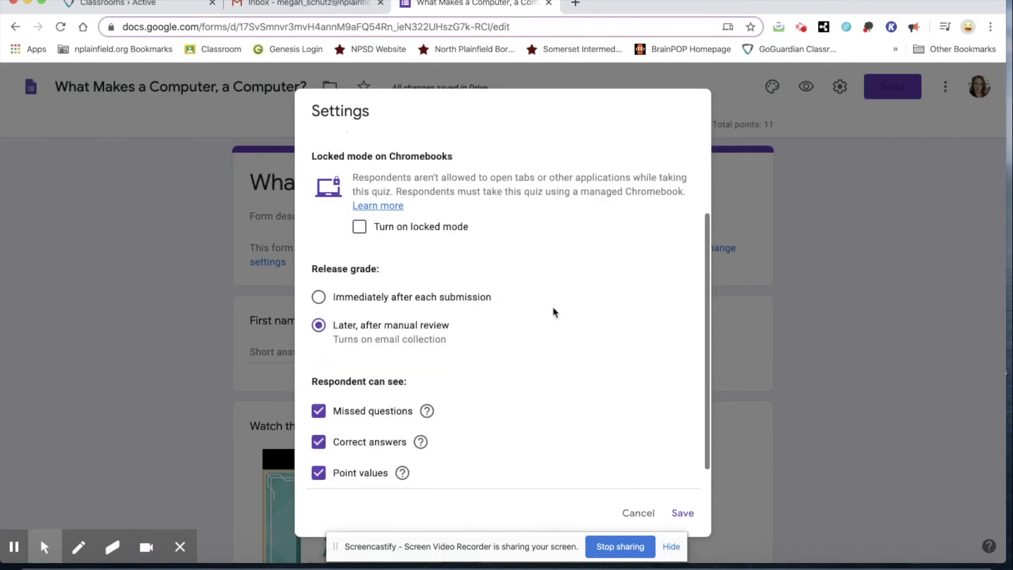
scroll(509, 369, "up", 5)
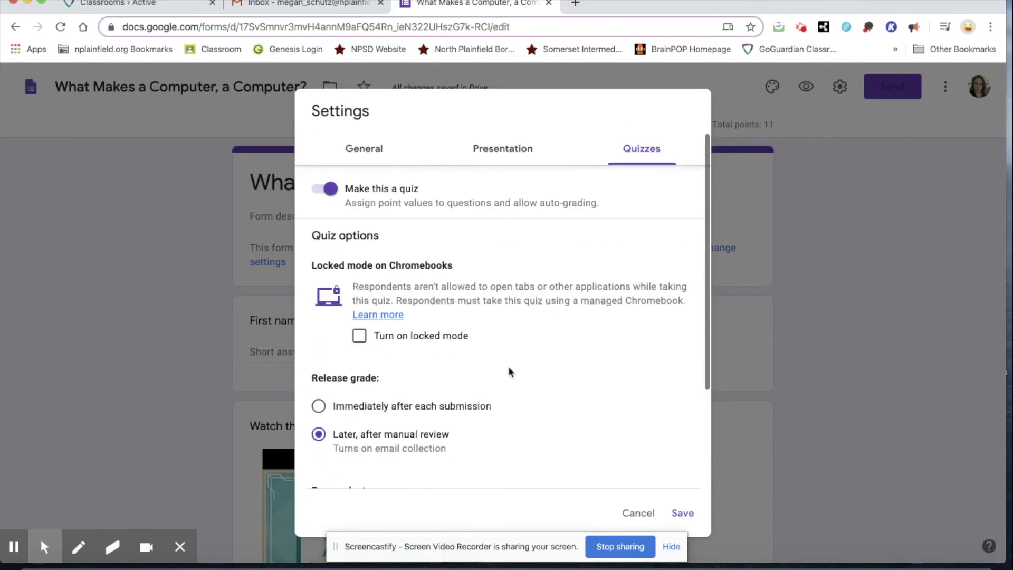
left_click(508, 151)
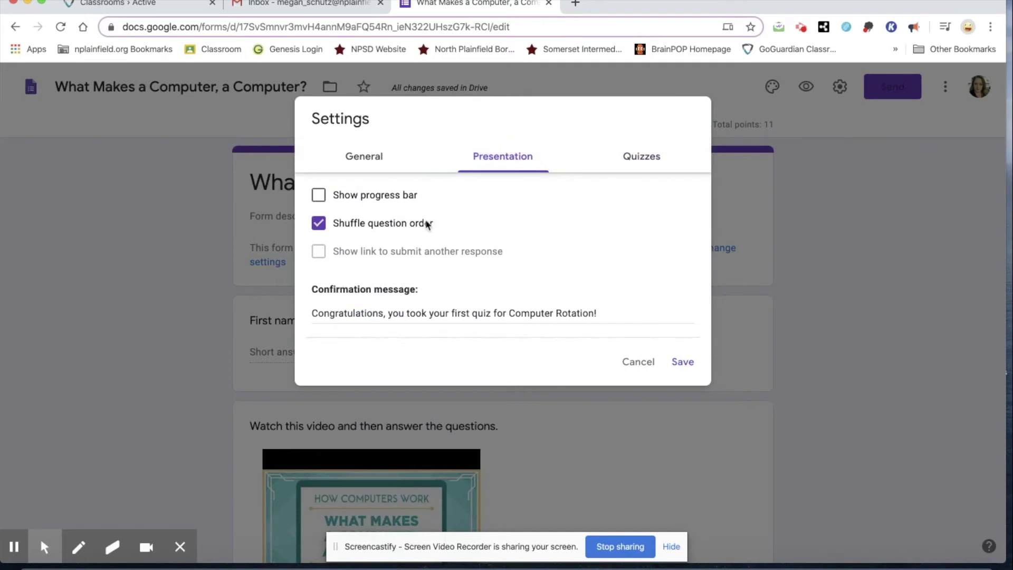
left_click(326, 230)
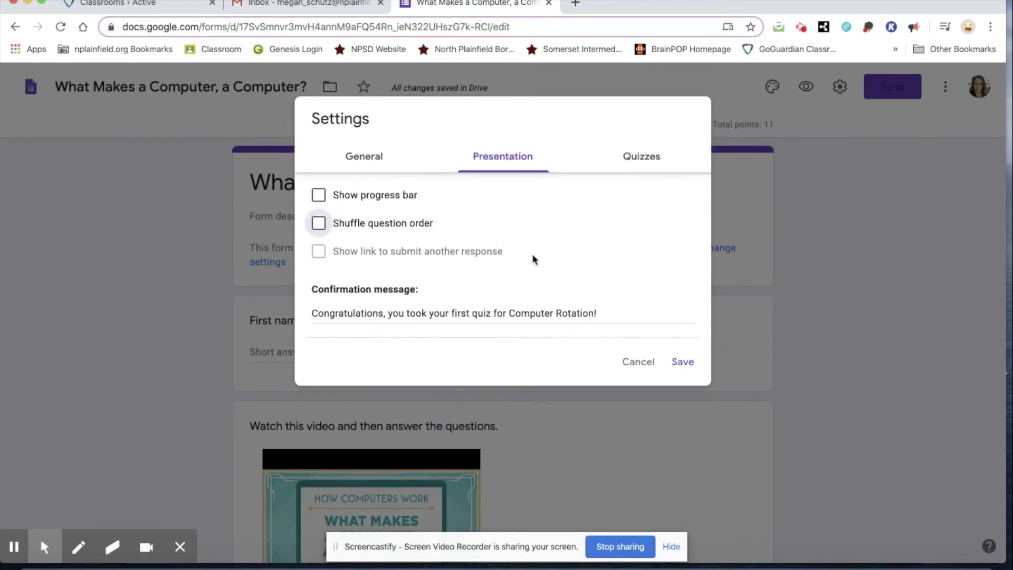
left_click(685, 363)
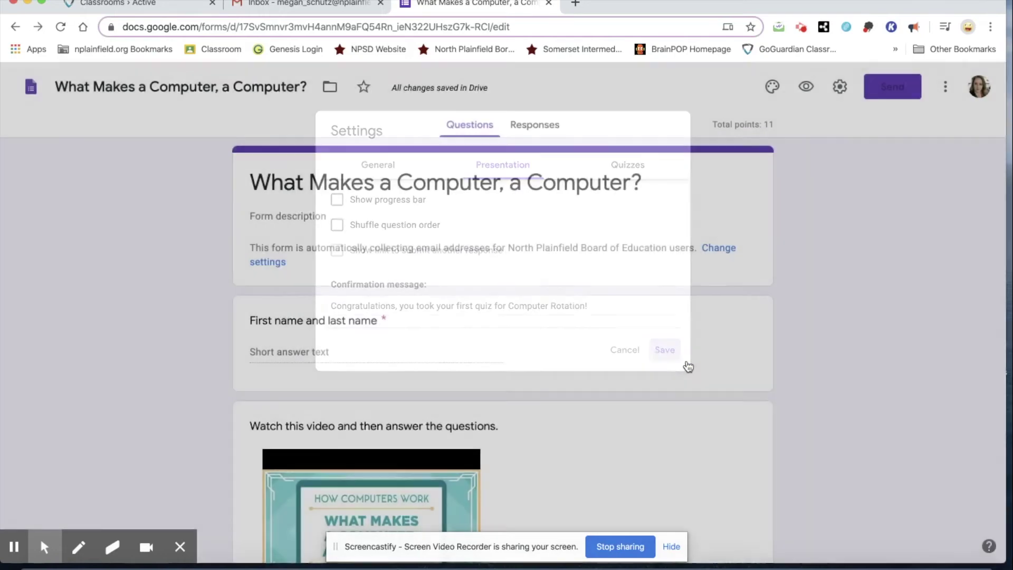
left_click(806, 86)
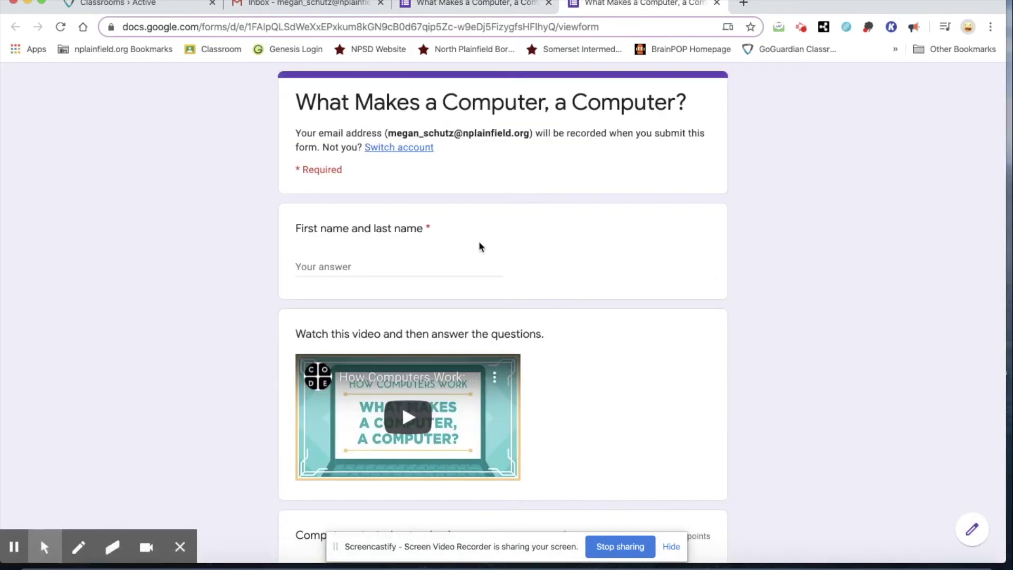
scroll(583, 391, "down", 2)
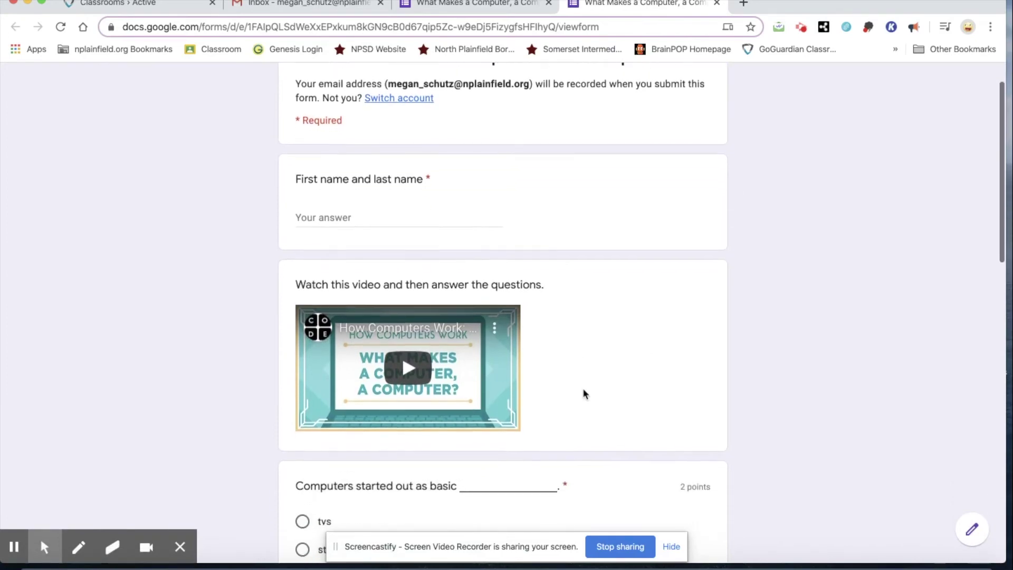
scroll(754, 359, "down", 5)
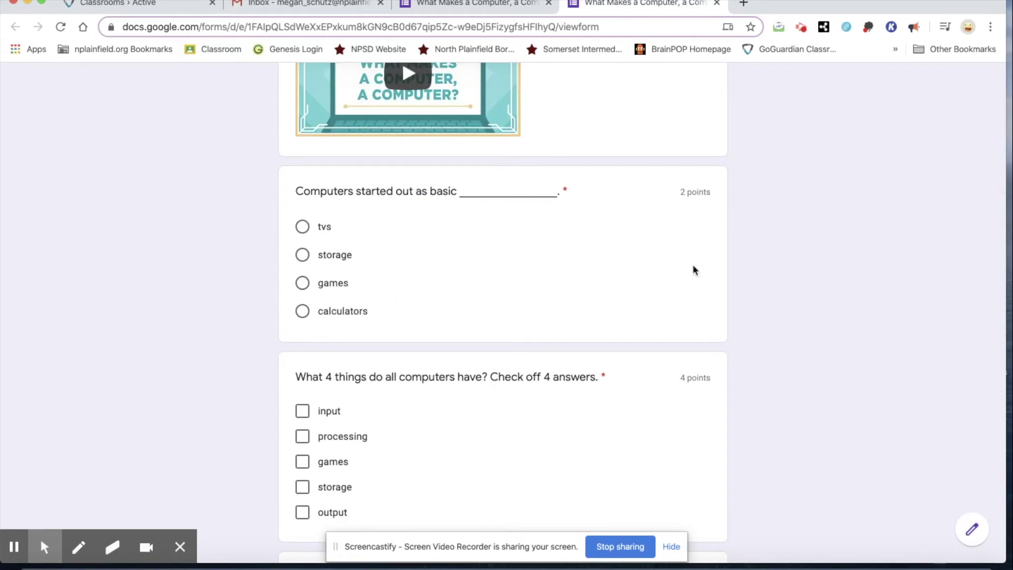
scroll(777, 298, "down", 3)
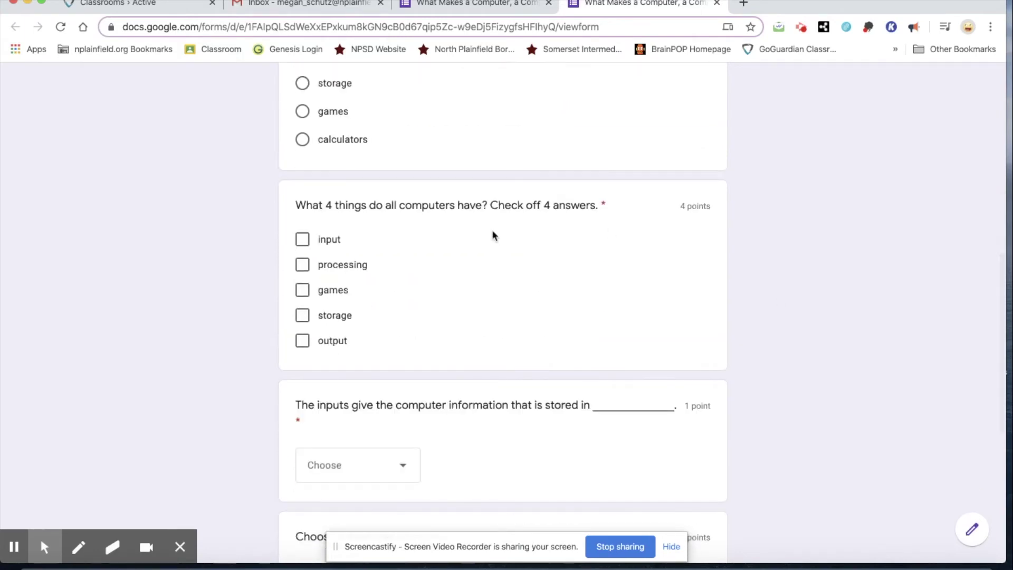
scroll(751, 285, "down", 3)
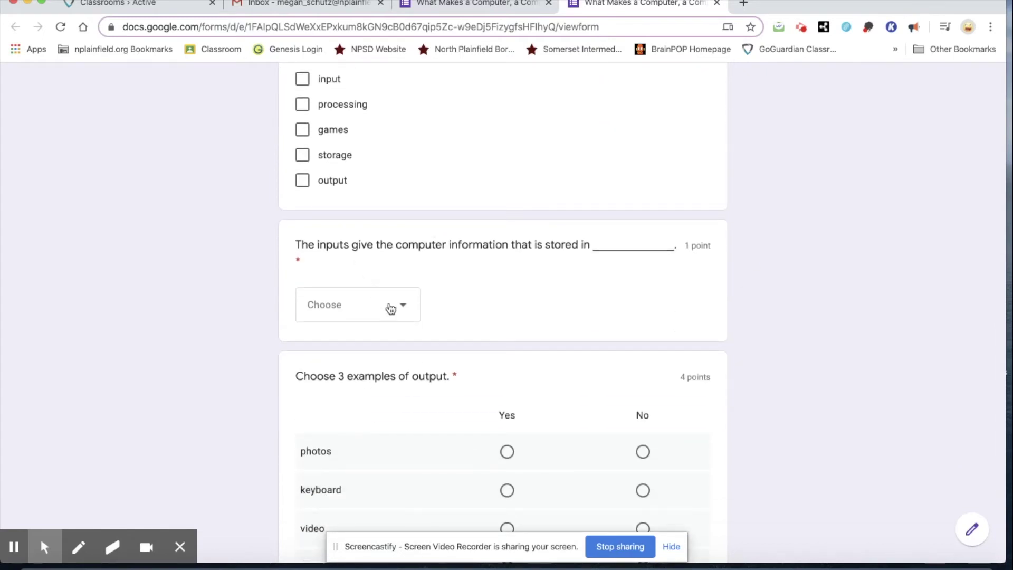
left_click(390, 308)
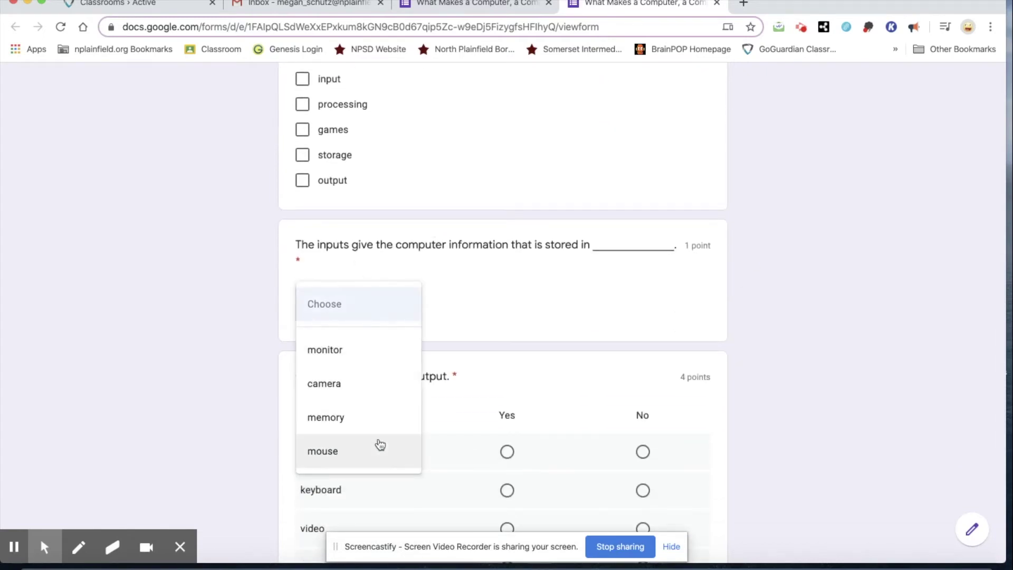
left_click(826, 393)
scroll(826, 394, "down", 4)
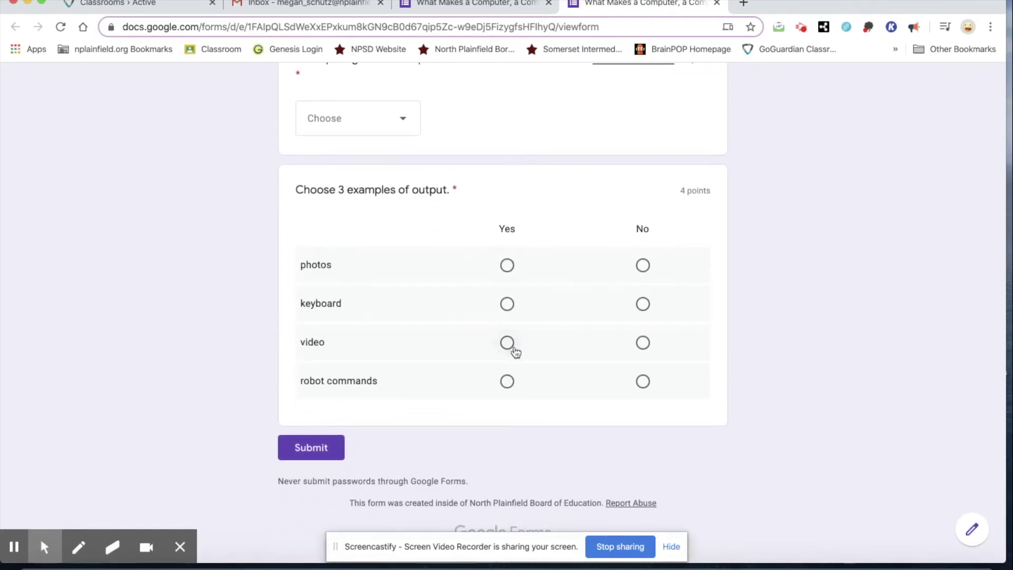
scroll(760, 364, "up", 6)
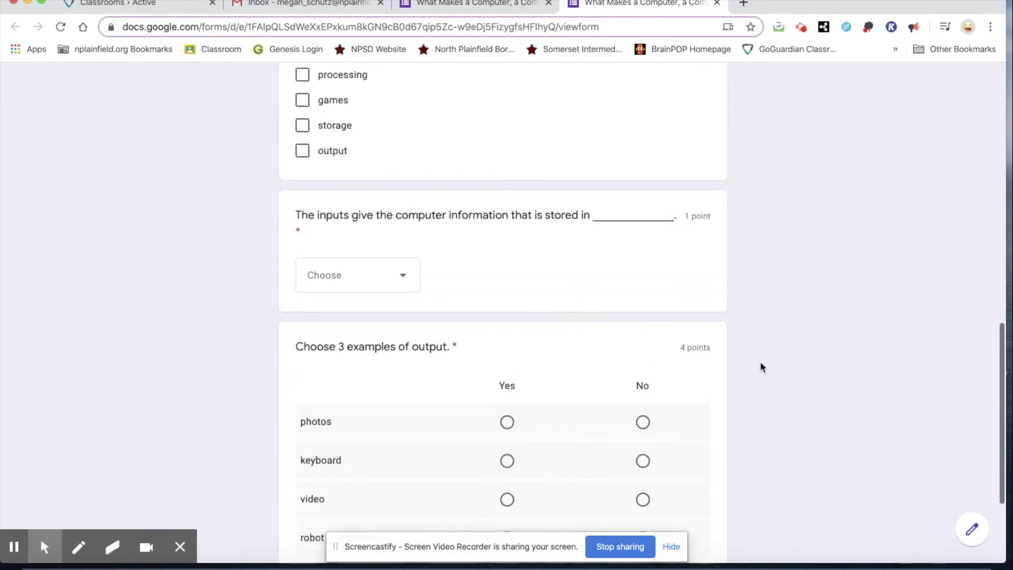
scroll(760, 367, "up", 10)
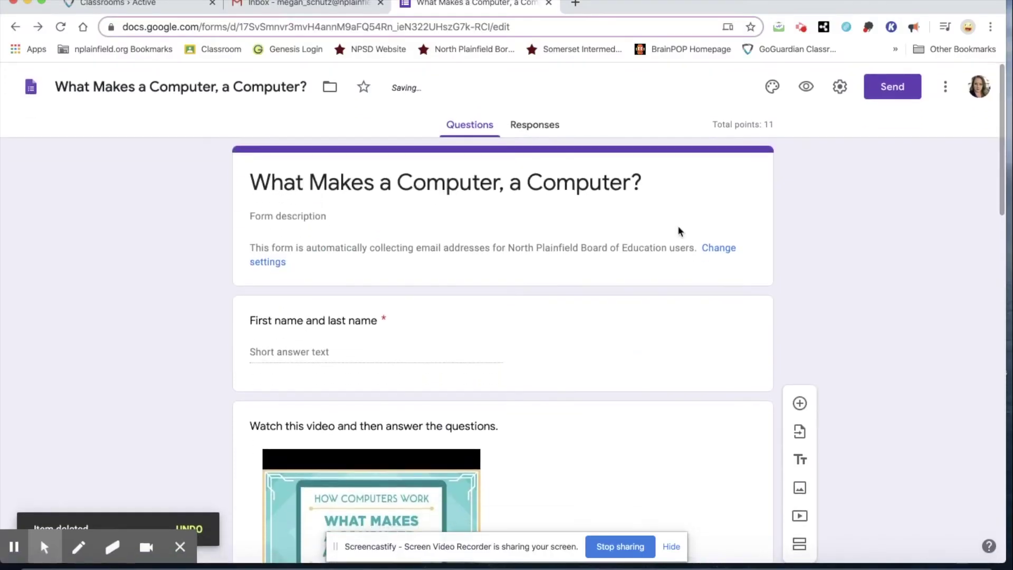
Add a short answer question 'How do you think computers have changed or improved our lives?'
scroll(679, 232, "down", 10)
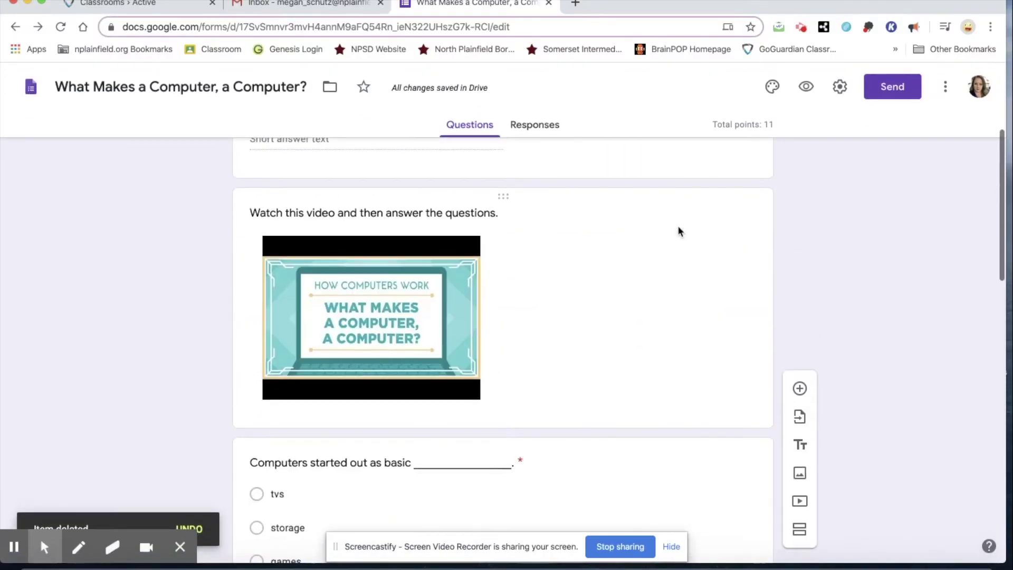
scroll(677, 225, "down", 10)
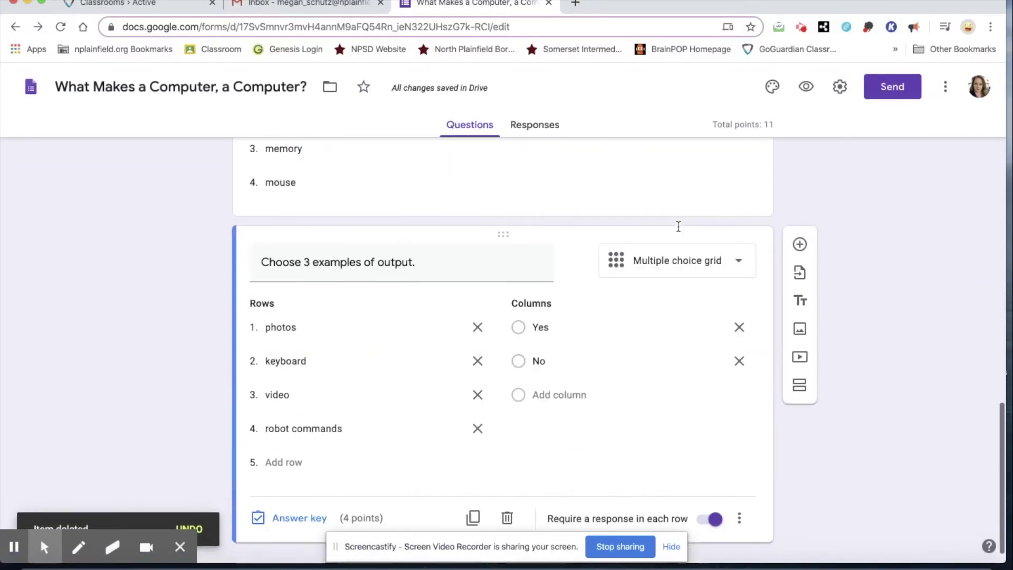
left_click(799, 219)
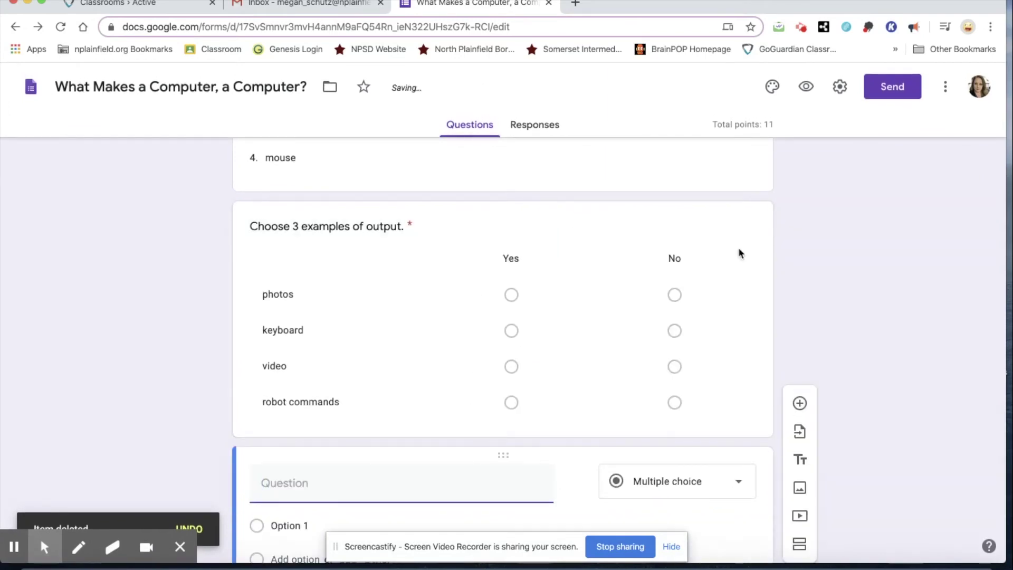
left_click(703, 359)
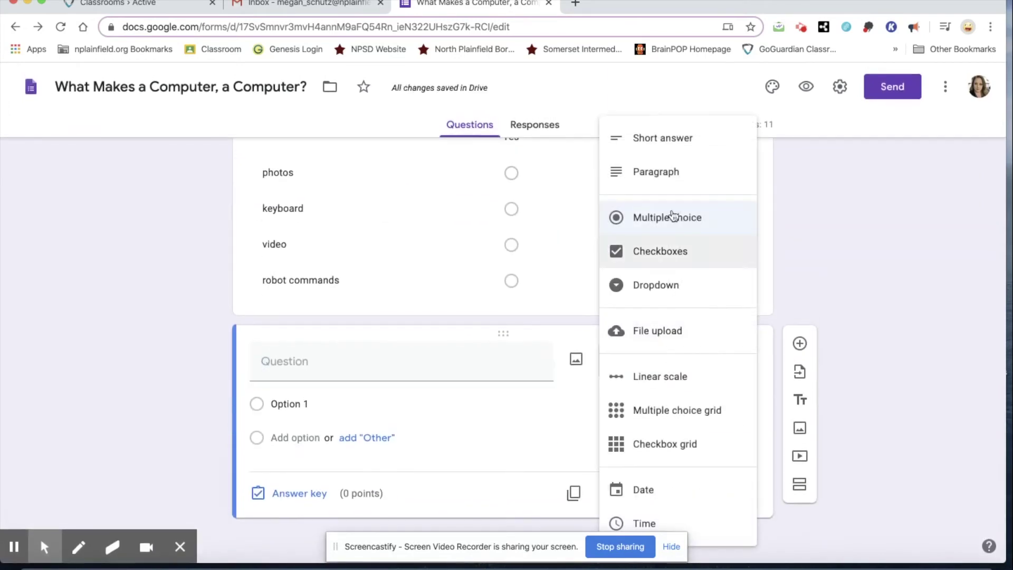
left_click(678, 139)
left_click(394, 390)
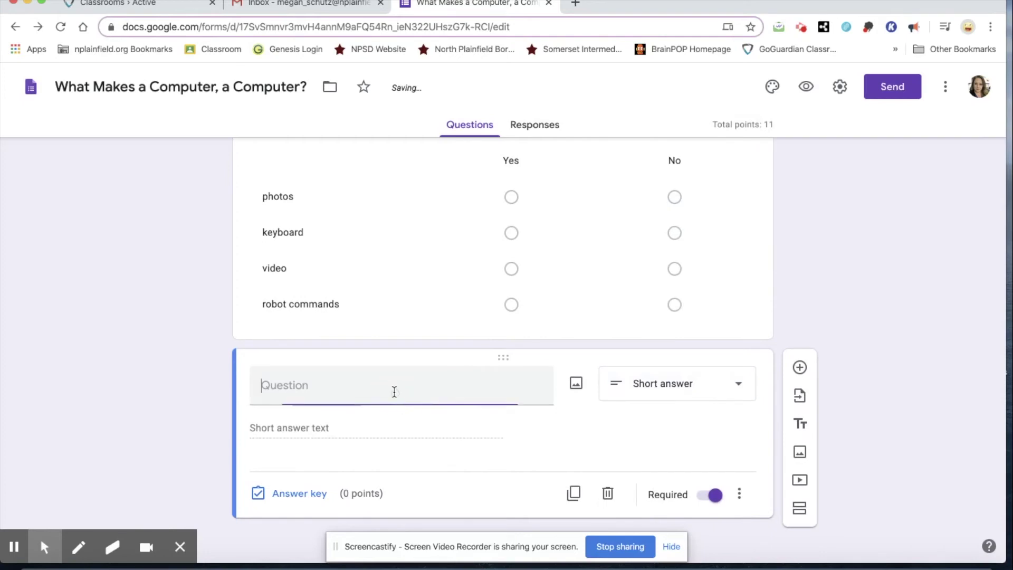
type("How do you think computers have changed or improved our lives?")
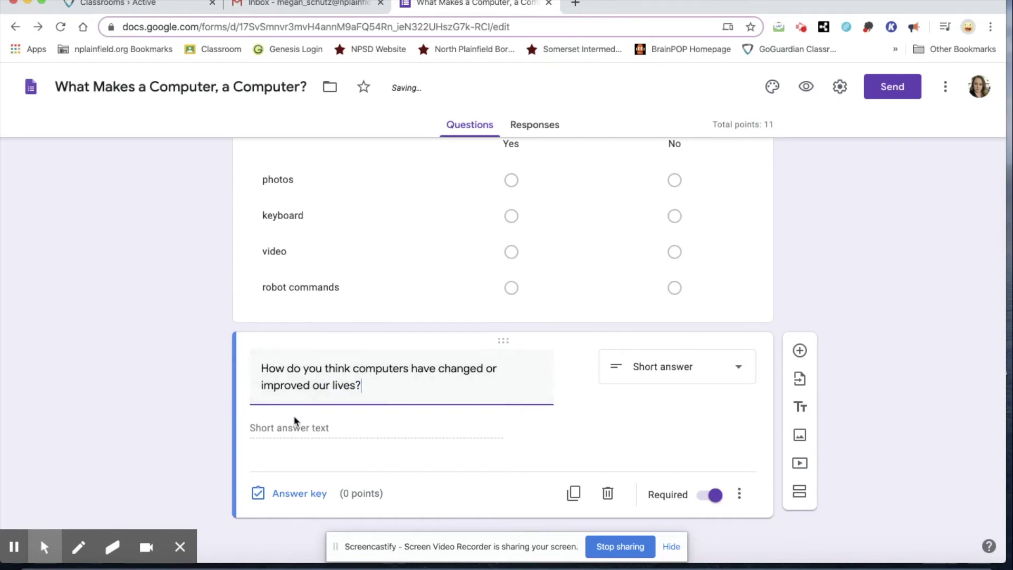
Give the short answer question 5 points in its answer key, totalling 16 points
left_click(300, 494)
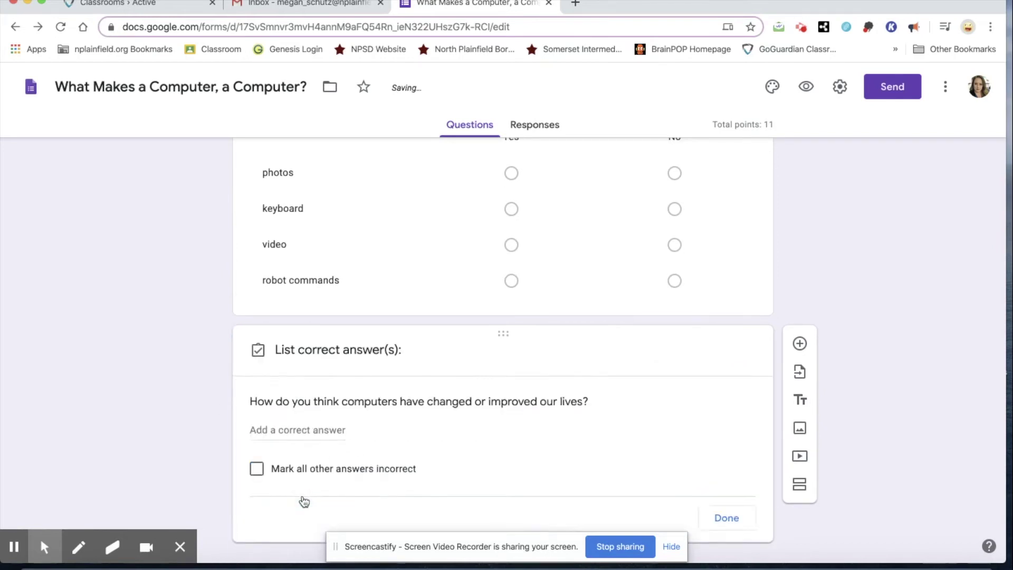
left_click(717, 401)
left_click(718, 402)
left_click(717, 402)
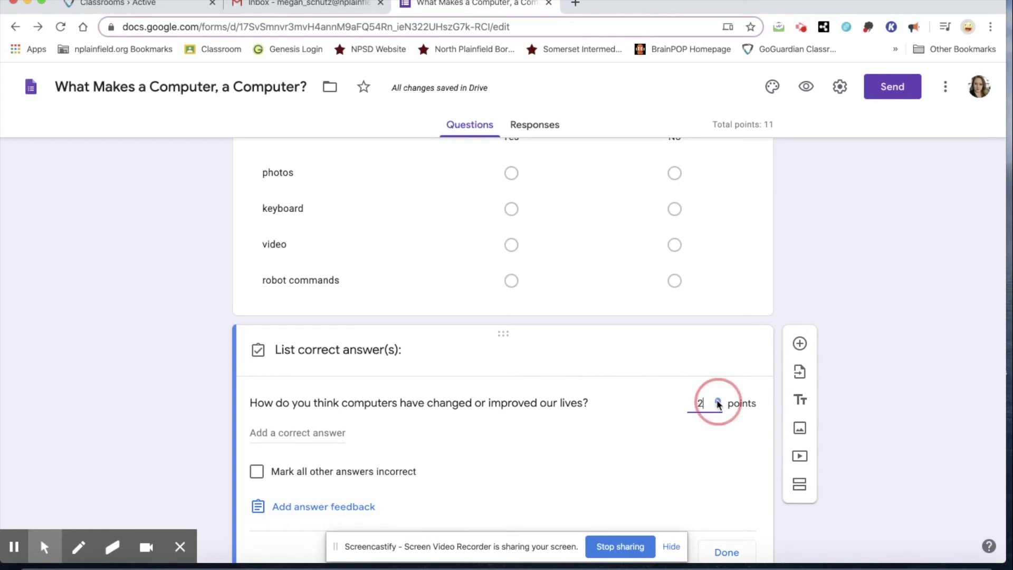
left_click(718, 402)
left_click(718, 401)
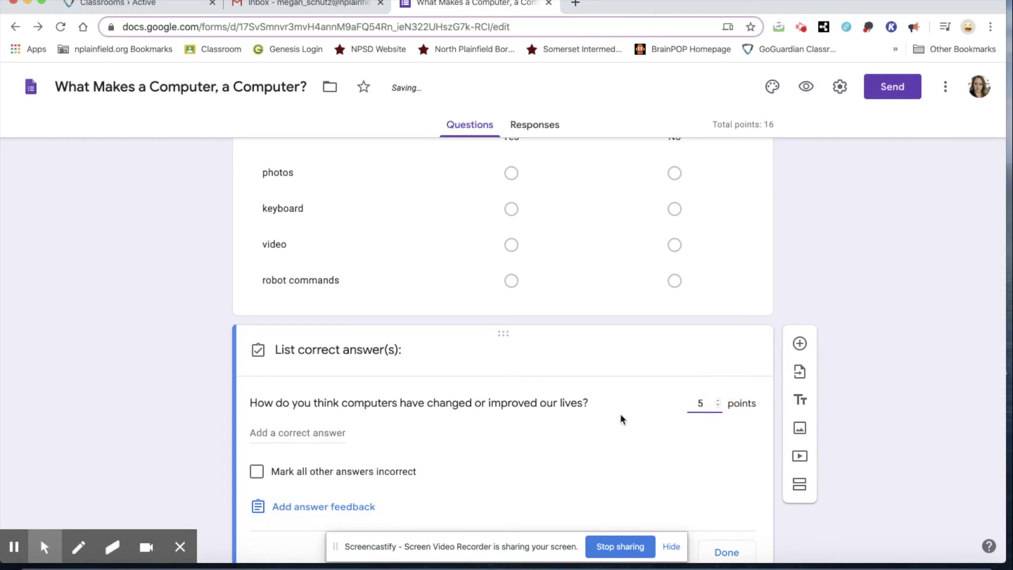
scroll(619, 413, "down", 2)
left_click(736, 495)
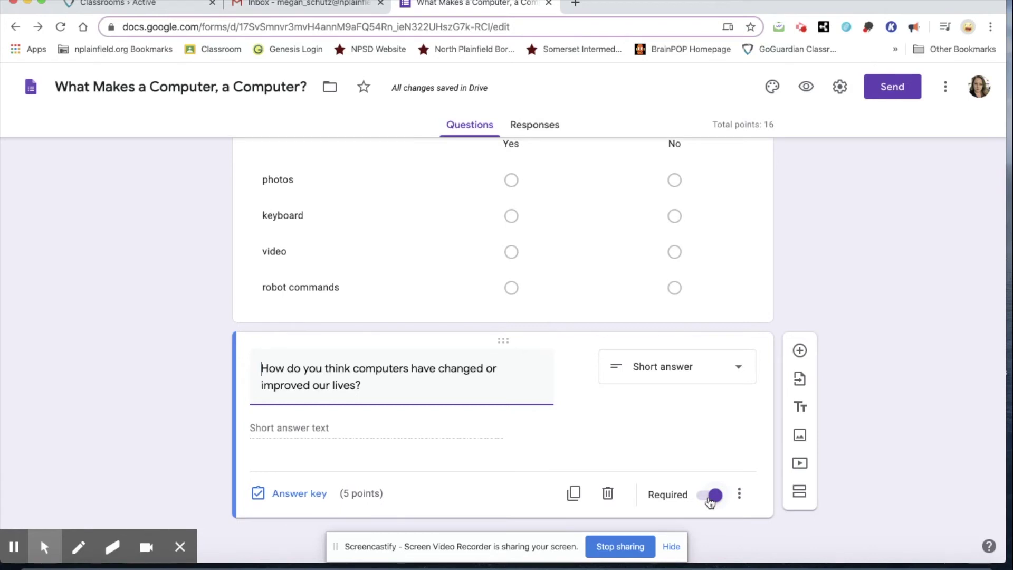
Turn on response validation for the short answer and choose the Length type
left_click(740, 495)
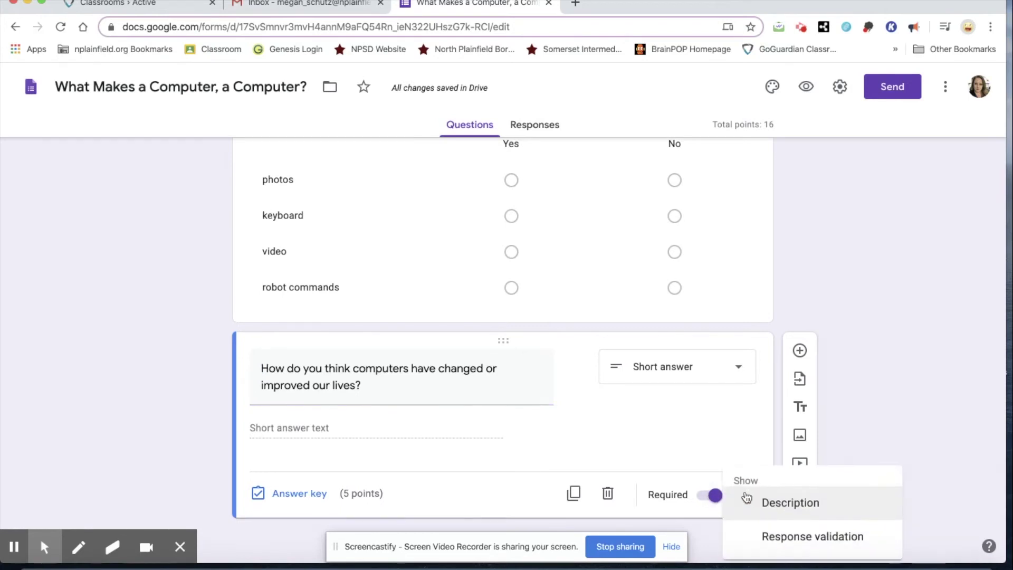
left_click(779, 535)
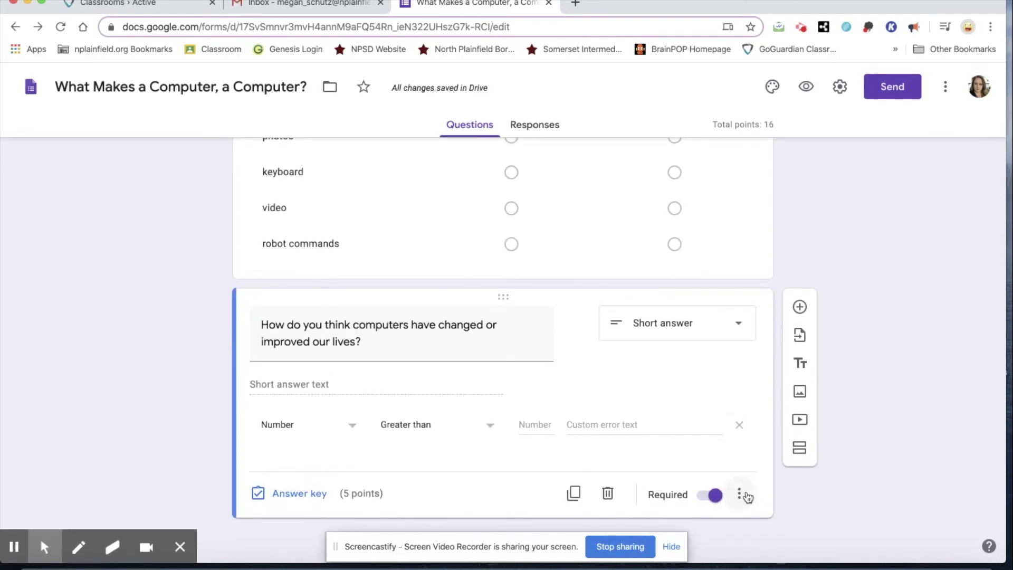
left_click(739, 494)
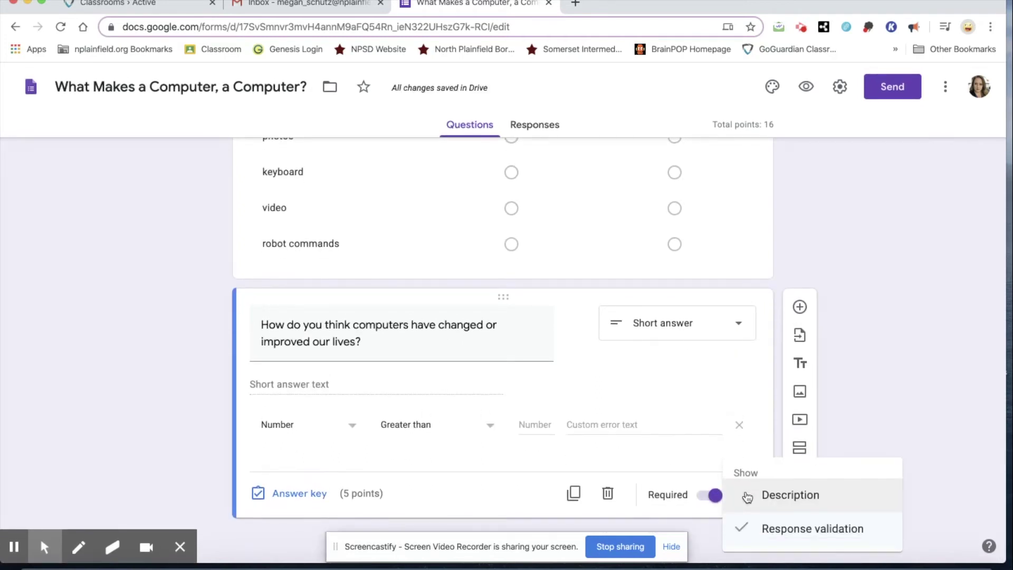
left_click(349, 436)
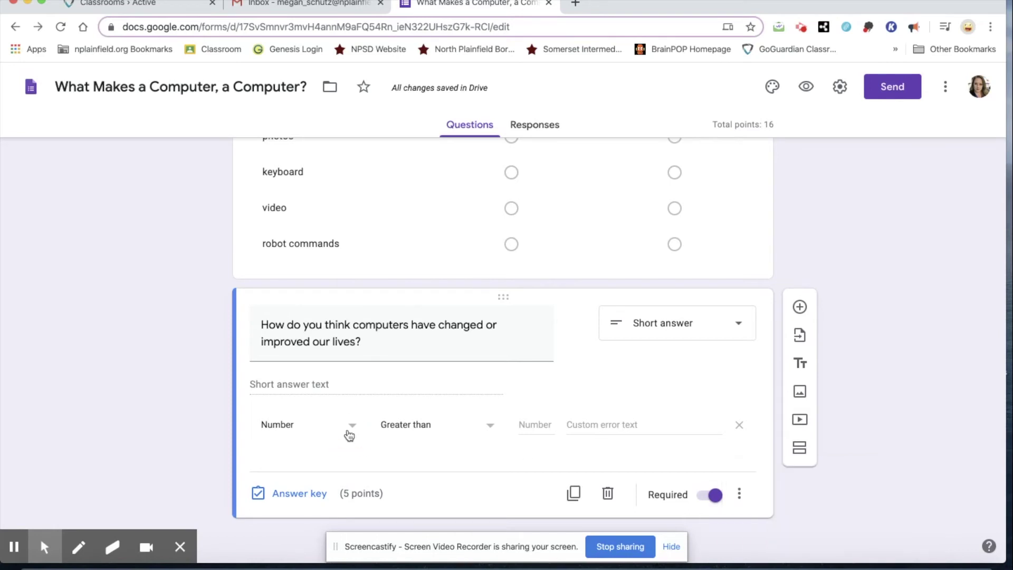
left_click(350, 427)
left_click(327, 496)
Require a minimum of 15 characters with error 'Please respond in more details.', then preview the form
left_click(497, 425)
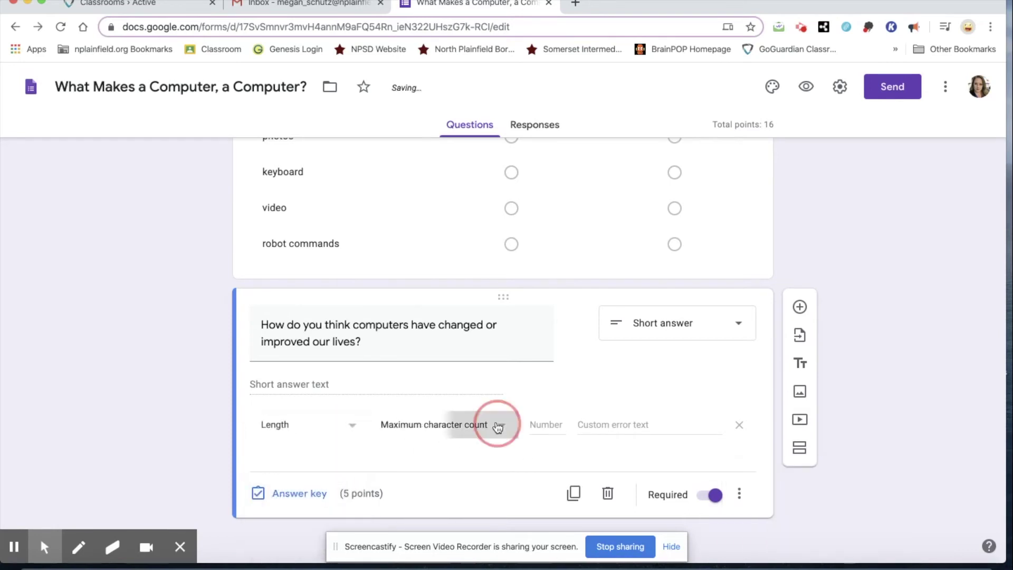
left_click(484, 462)
left_click(545, 430)
type("15")
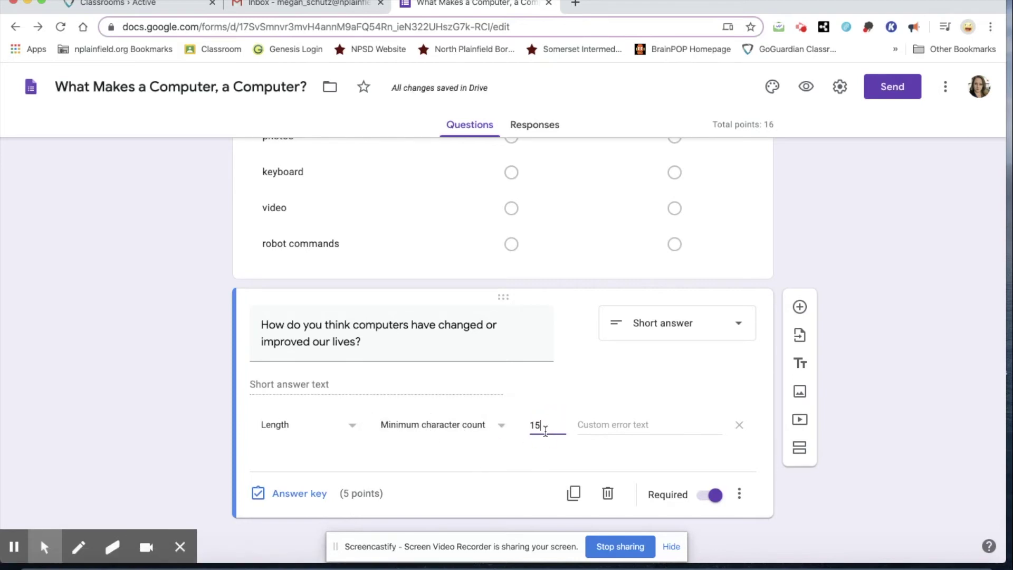
left_click(663, 427)
type("Please")
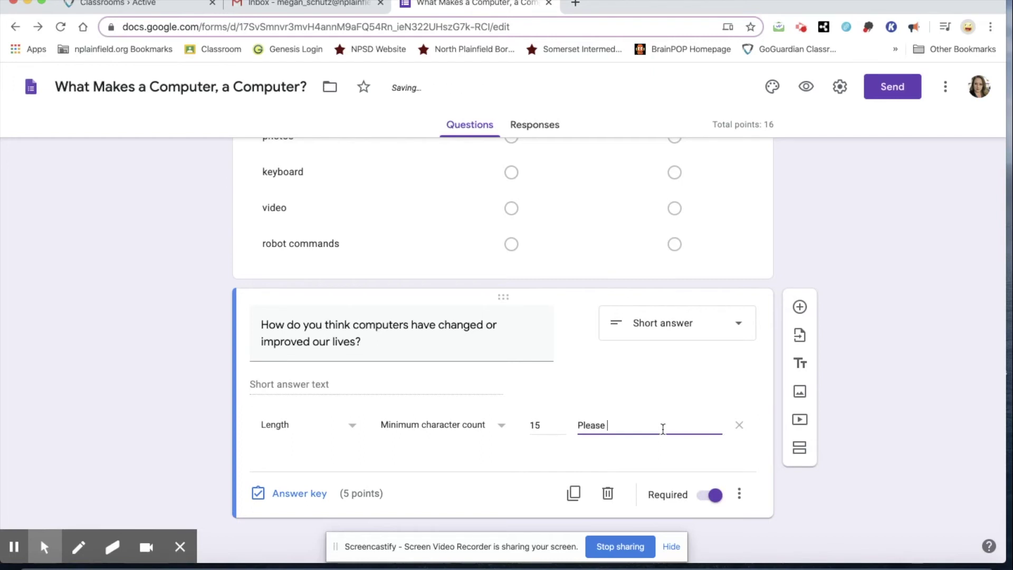
type(" respon")
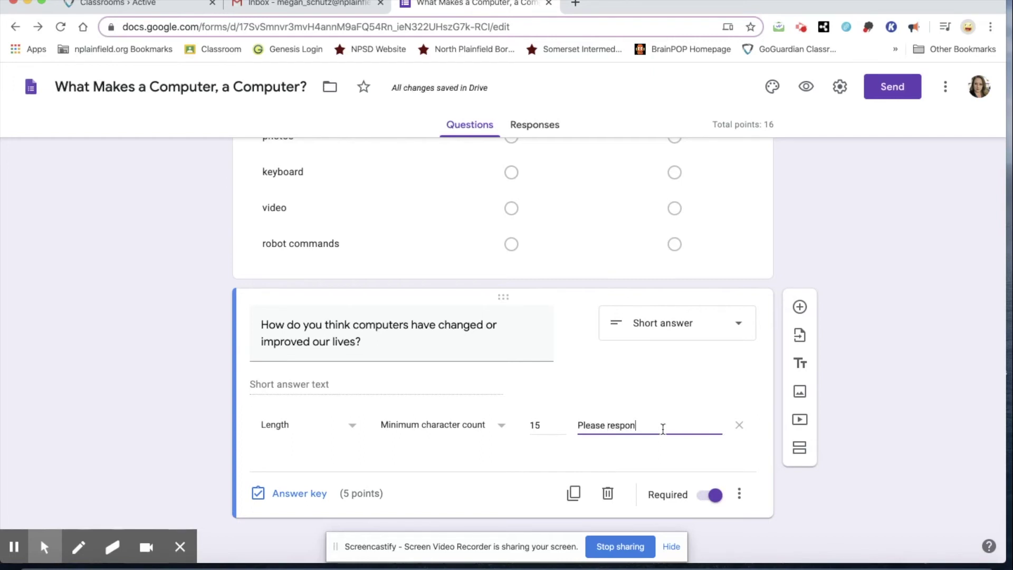
type("d in more details.")
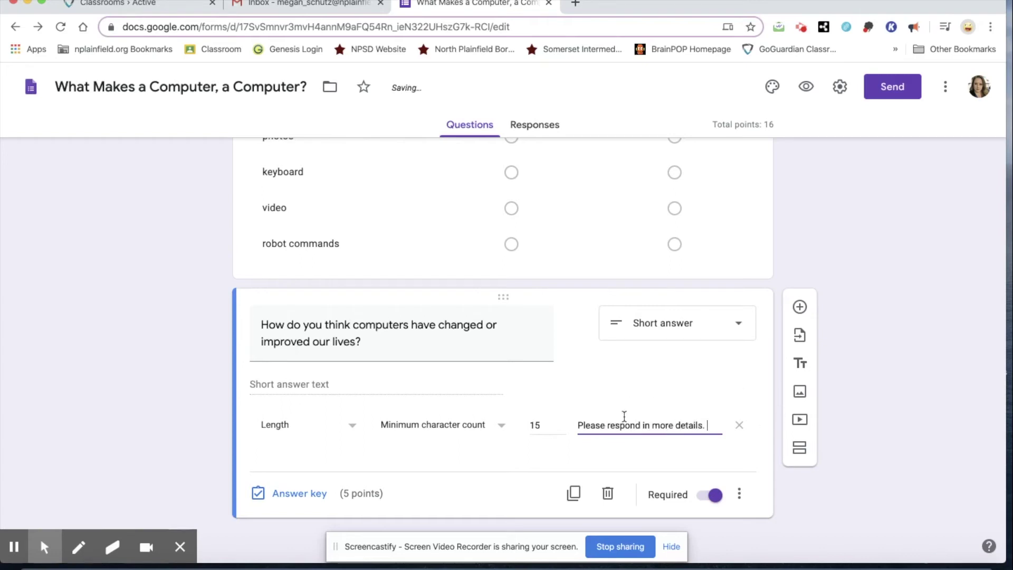
scroll(654, 395, "up", 2)
left_click(804, 87)
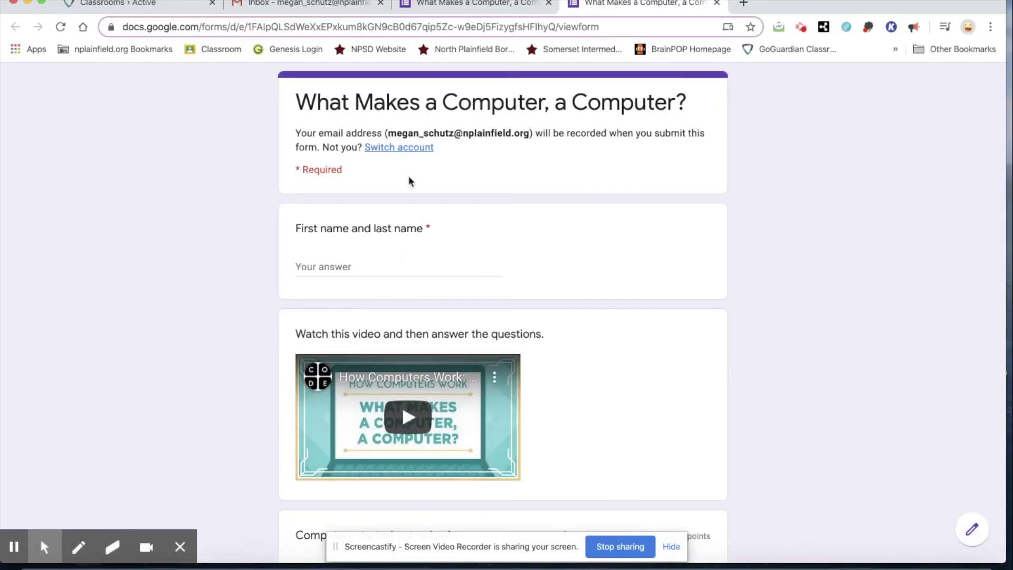
Enter the student's full name in the name answer
left_click(348, 272)
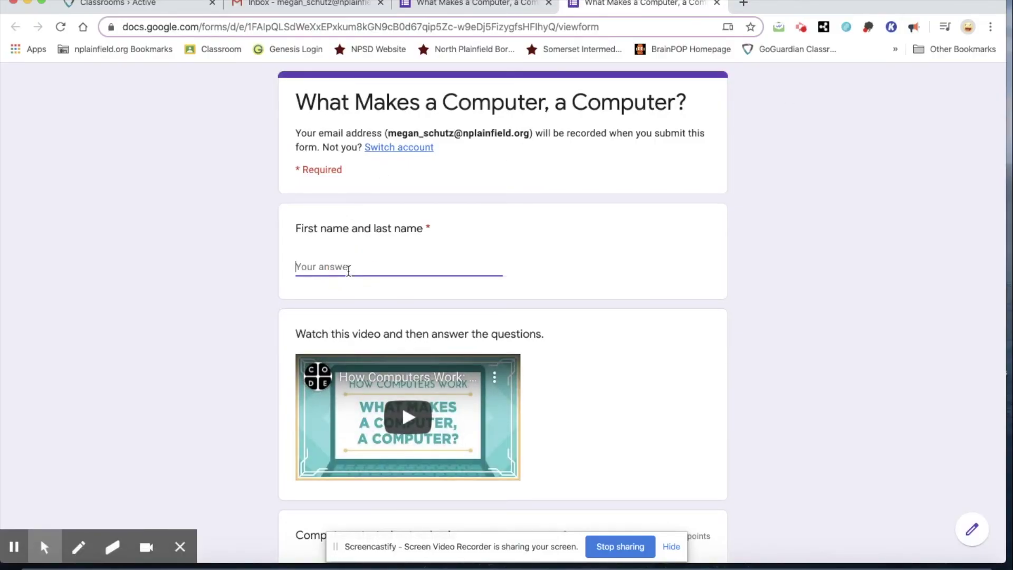
scroll(738, 353, "down", 3)
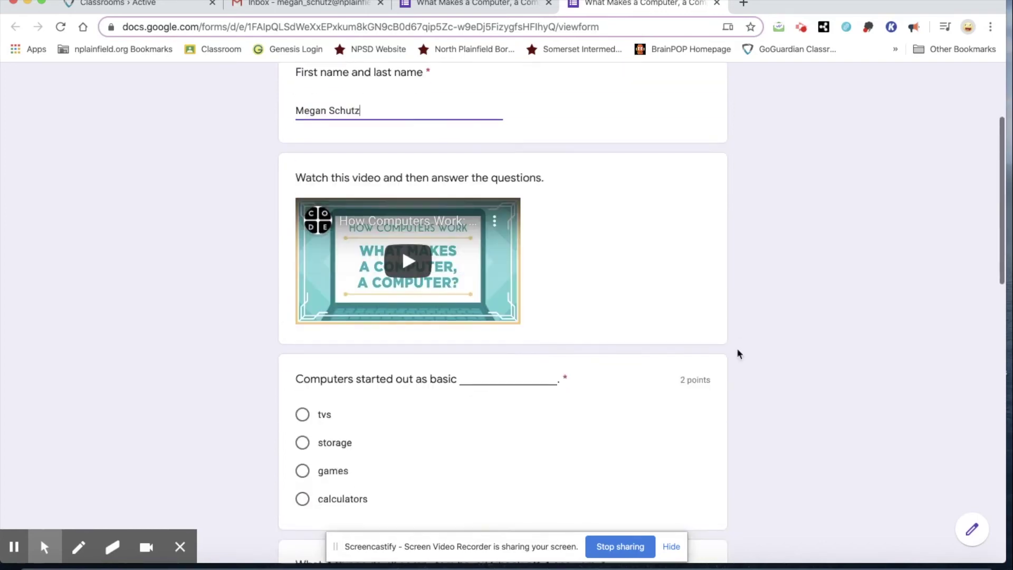
scroll(749, 377, "down", 3)
scroll(816, 399, "down", 1)
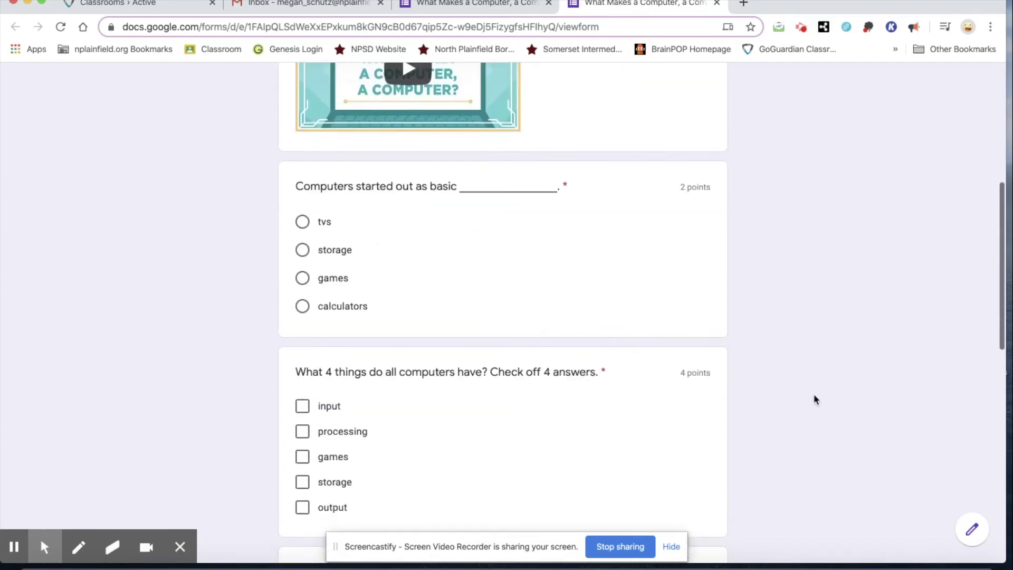
Answer tvs for the first question and tick input, processing, storage and output
left_click(302, 220)
scroll(798, 305, "down", 4)
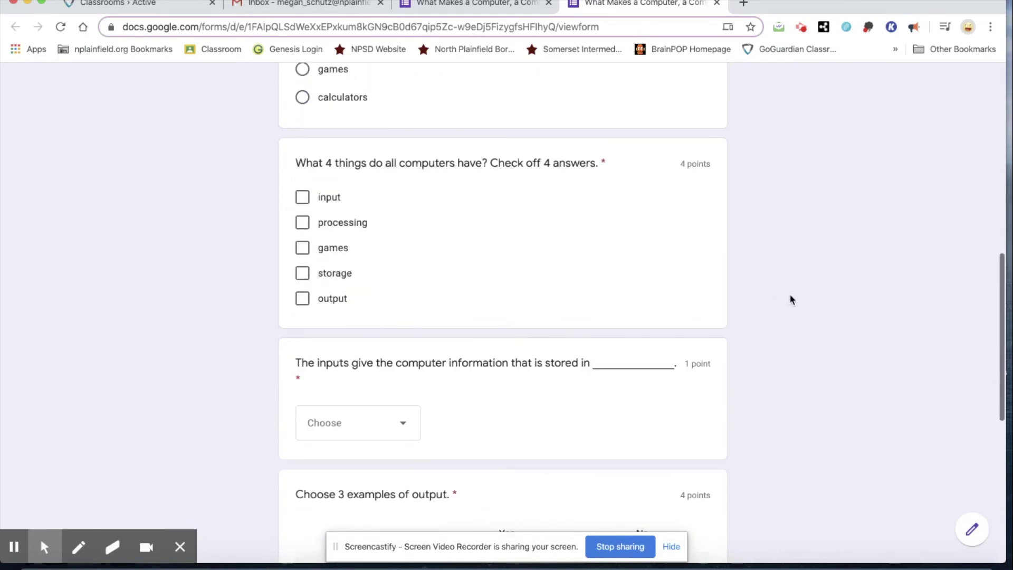
left_click(299, 201)
left_click(301, 223)
left_click(302, 274)
left_click(305, 304)
Choose memory as the answer to the stored-in question
scroll(825, 409, "down", 4)
left_click(404, 220)
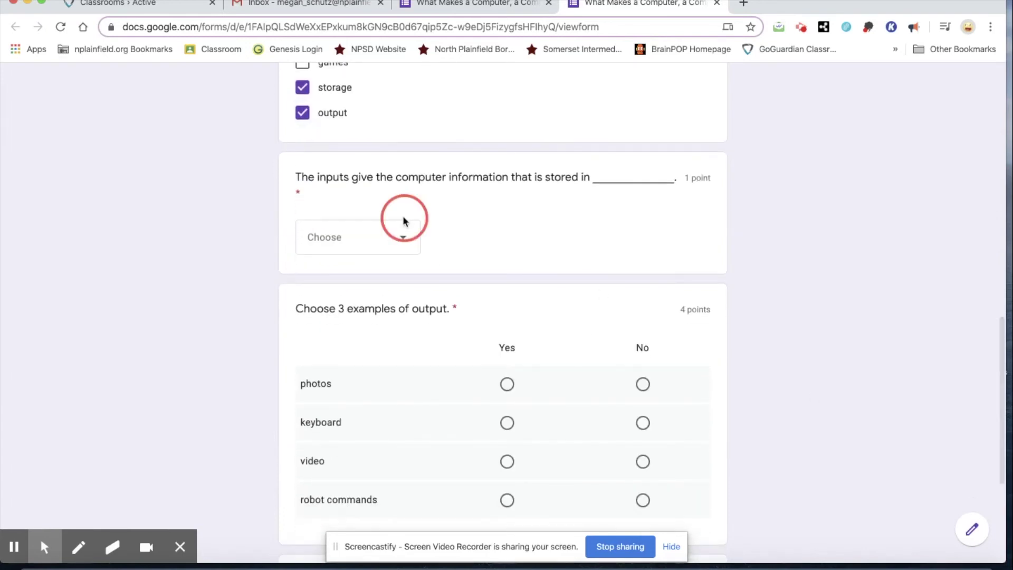
left_click(393, 246)
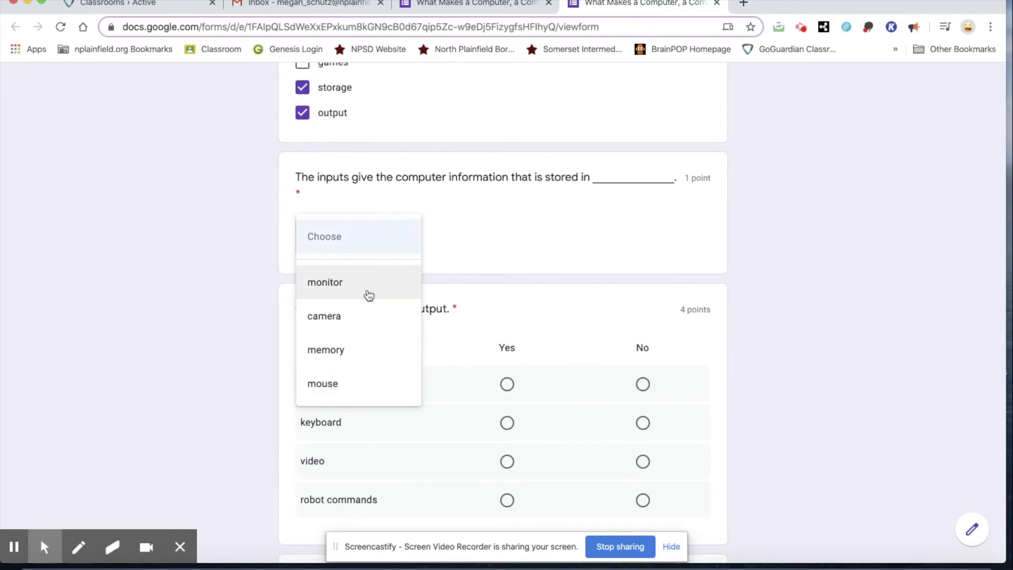
left_click(359, 348)
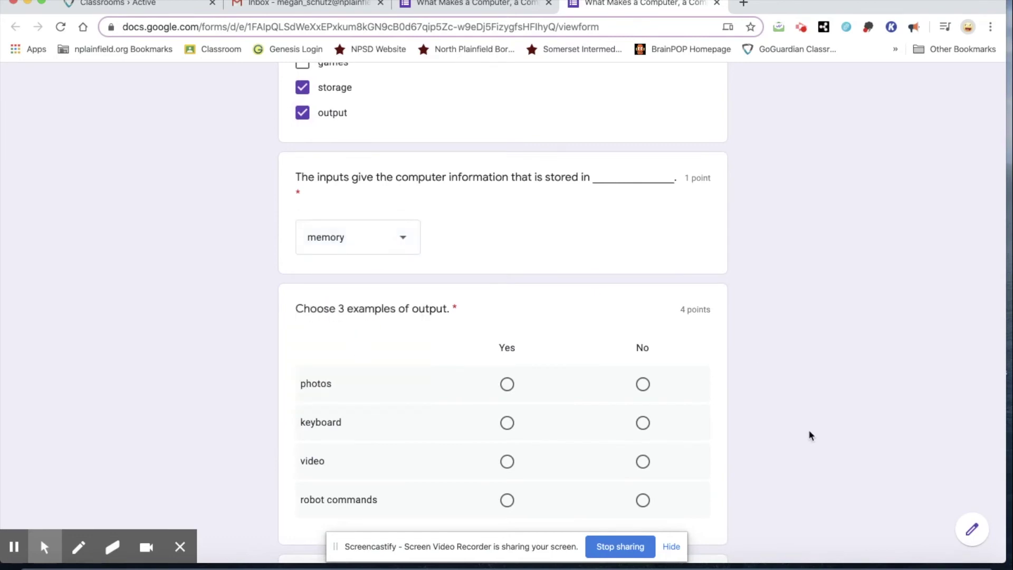
In the output grid, mark photos, keyboard and robot commands Yes and video No
scroll(809, 432, "down", 5)
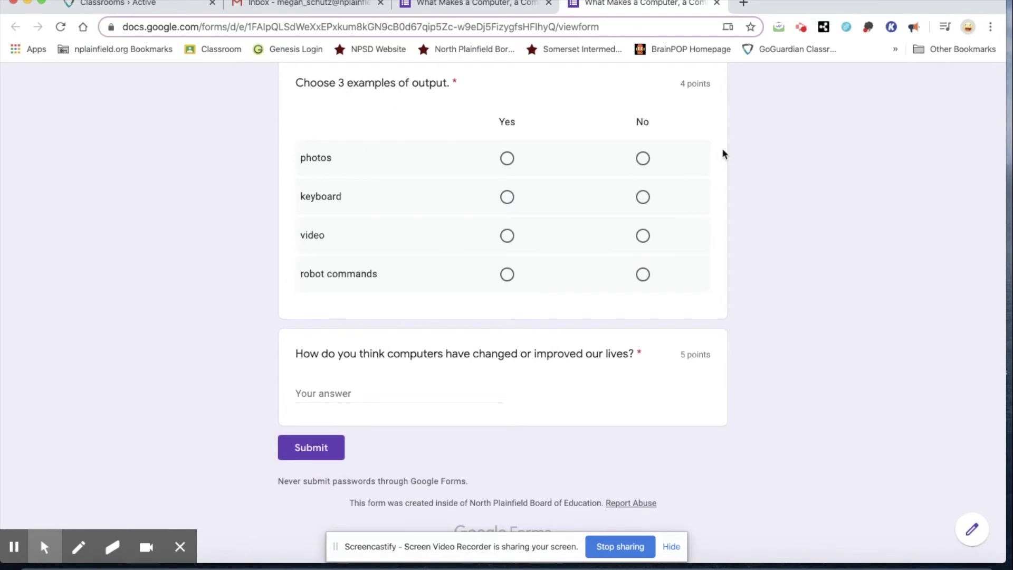
left_click(507, 159)
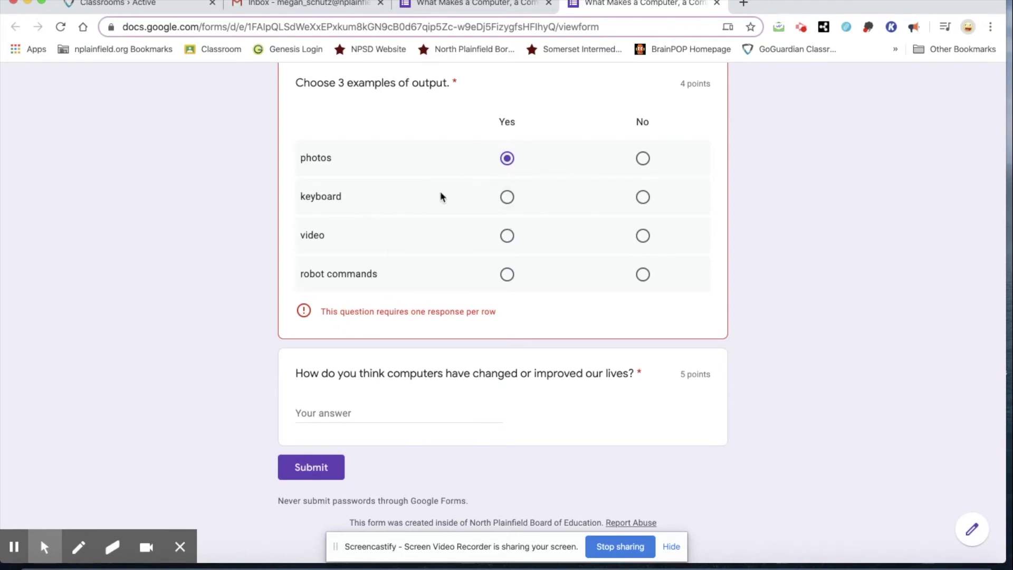
left_click(507, 197)
left_click(642, 235)
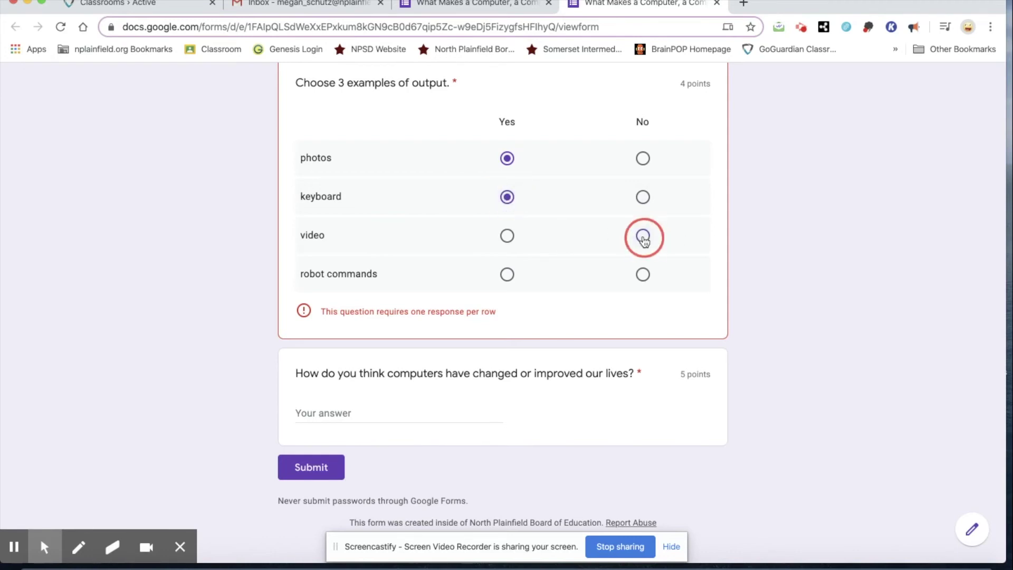
left_click(508, 275)
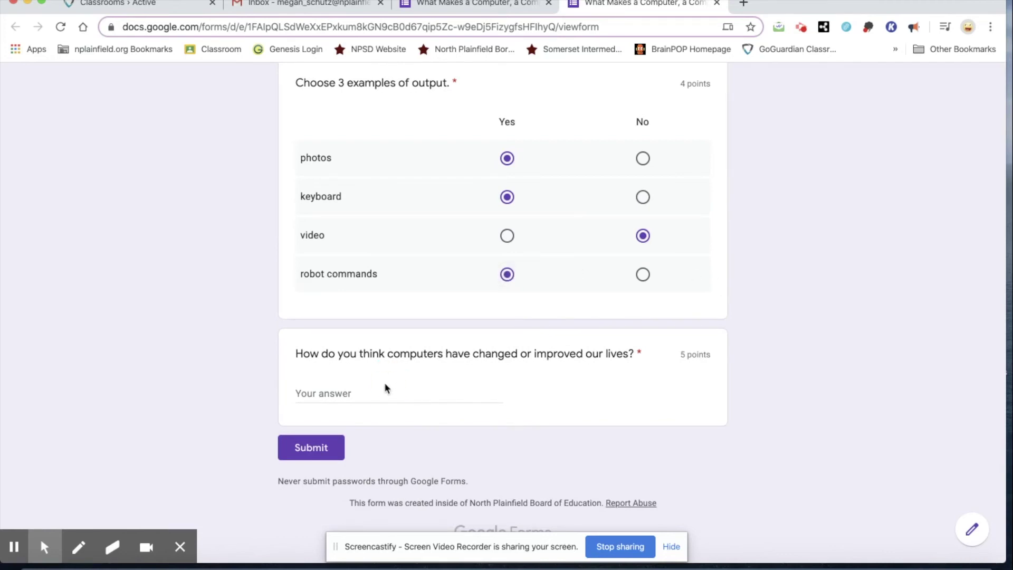
left_click(347, 396)
Answer that computers improved our lives because we can communicate across the globe, and submit
type("I believe")
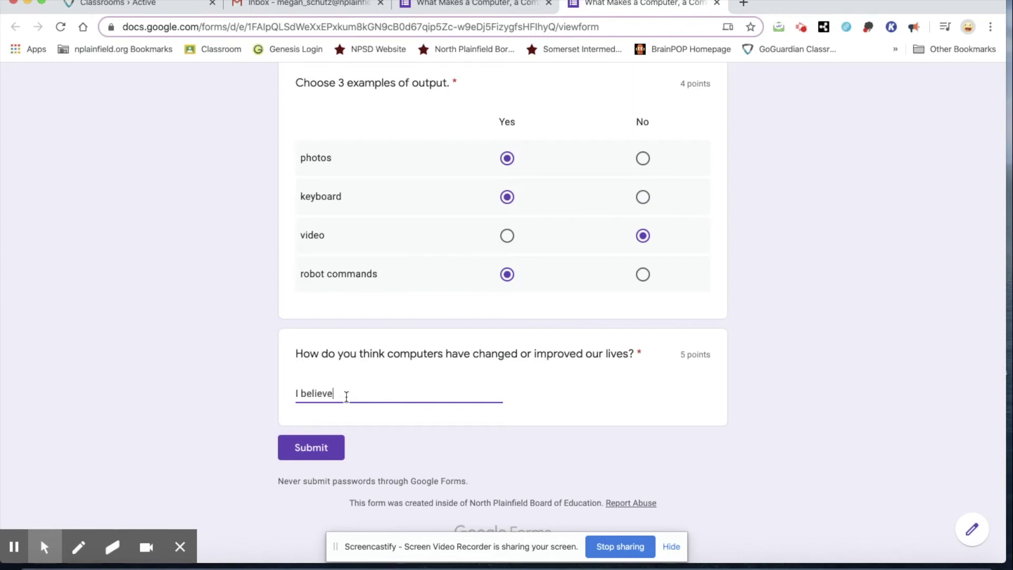
left_click(331, 448)
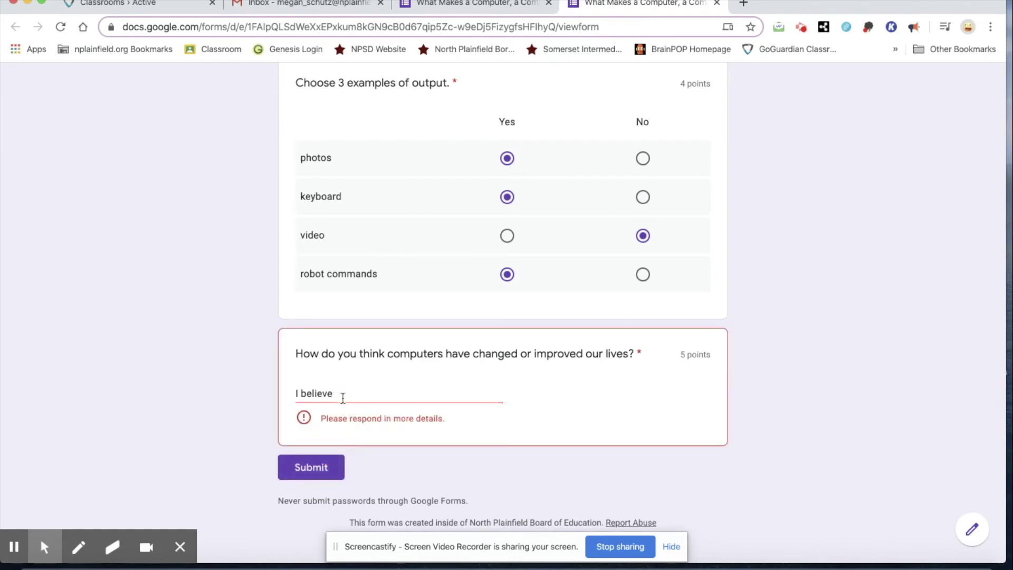
left_click(336, 395)
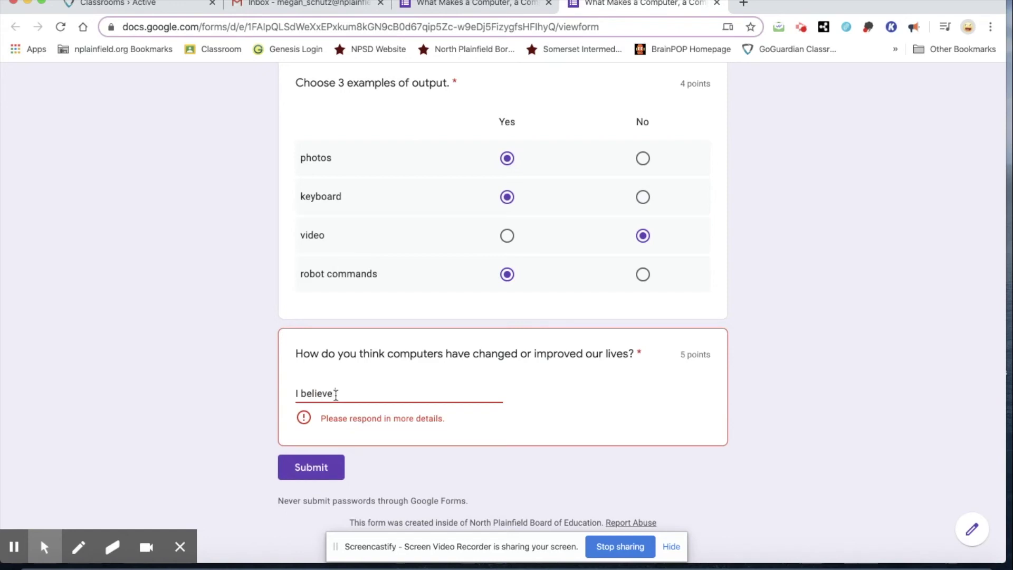
type("that computer have i")
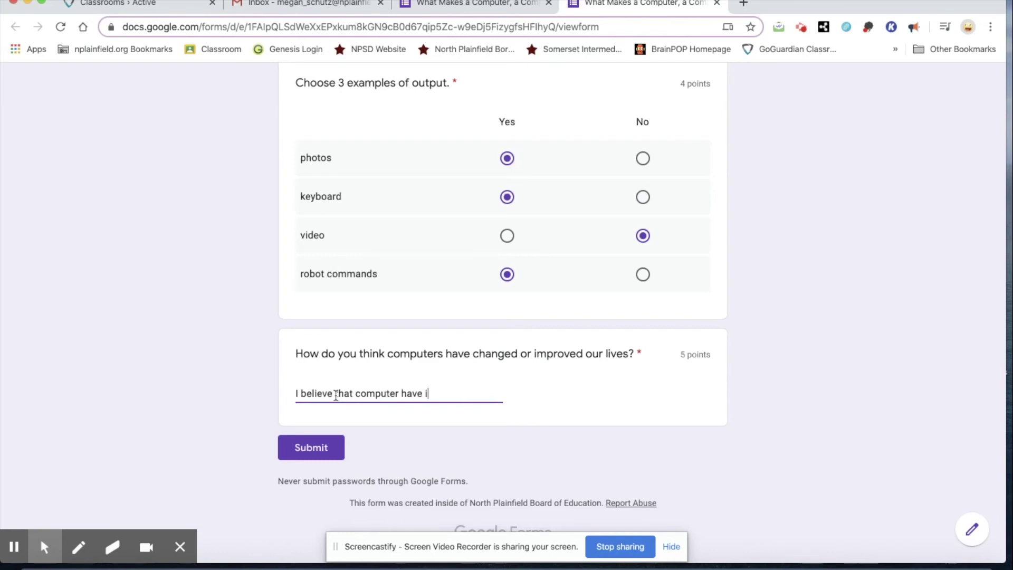
type("mproved our lives beca")
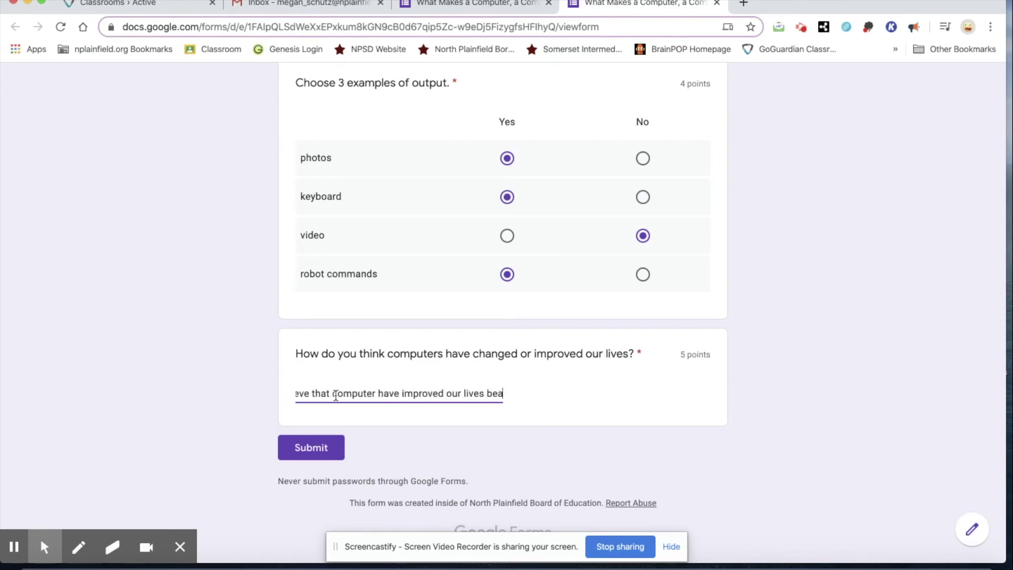
type("use w")
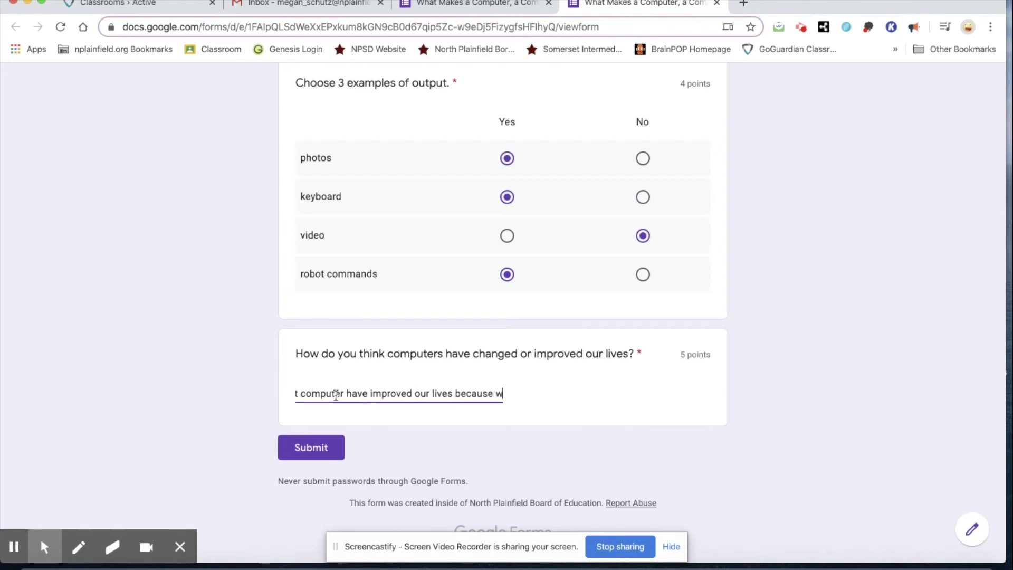
type("e can commun")
key("BackSpace")
key("BackSpace")
key("BackSpace")
key("BackSpace")
type("mmun")
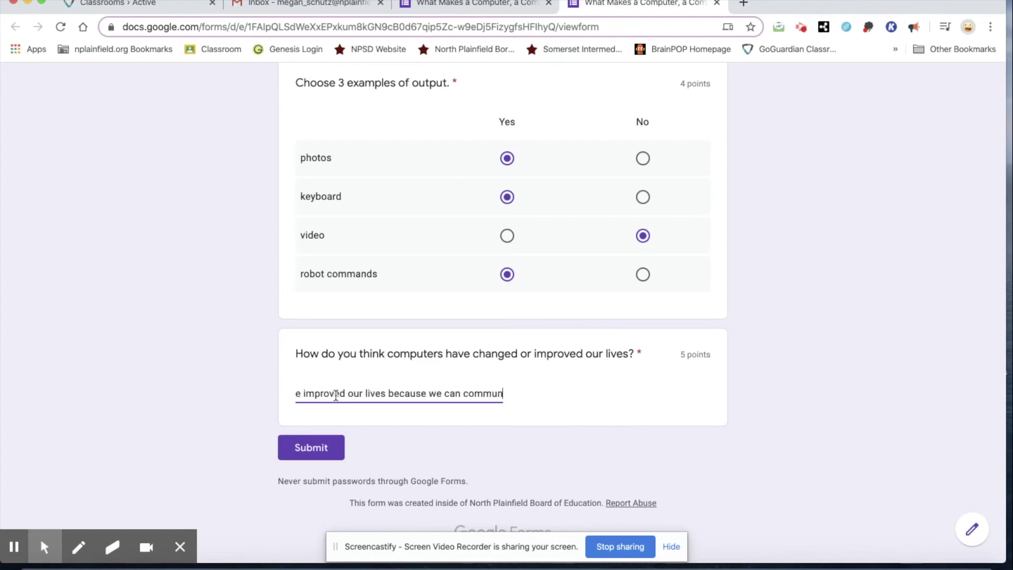
type("icate with people")
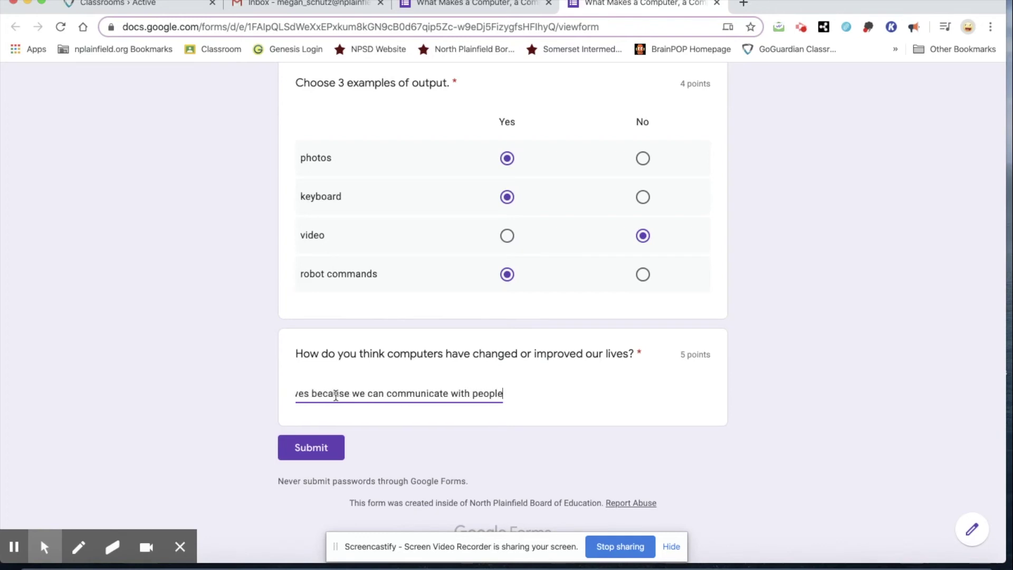
type(" across the glo")
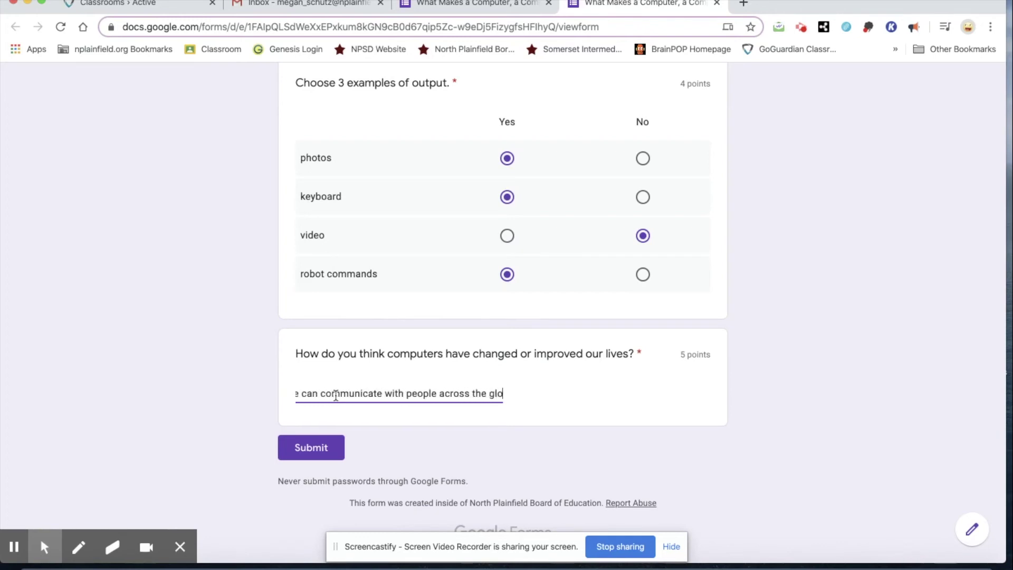
type("be.")
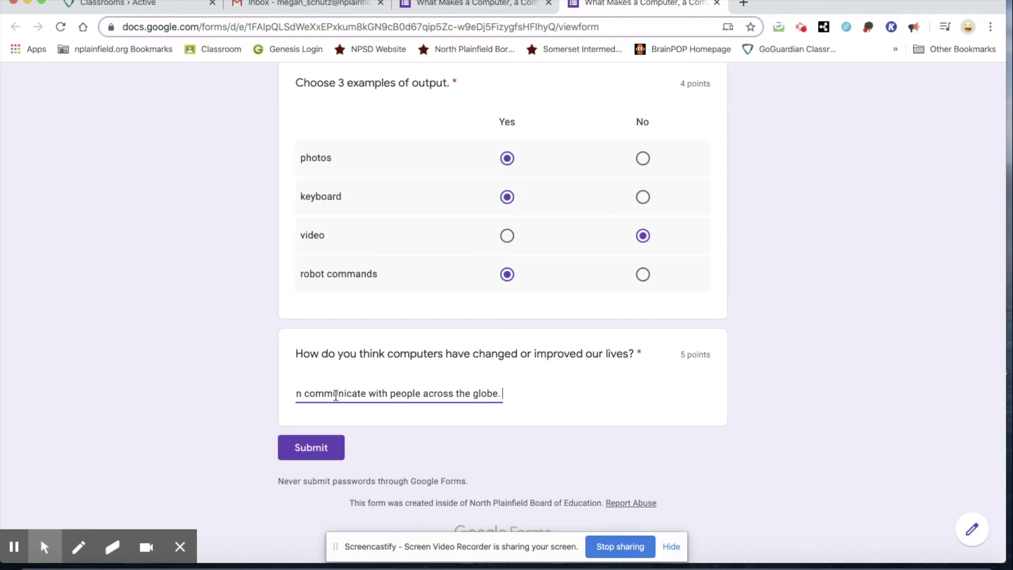
left_click(301, 456)
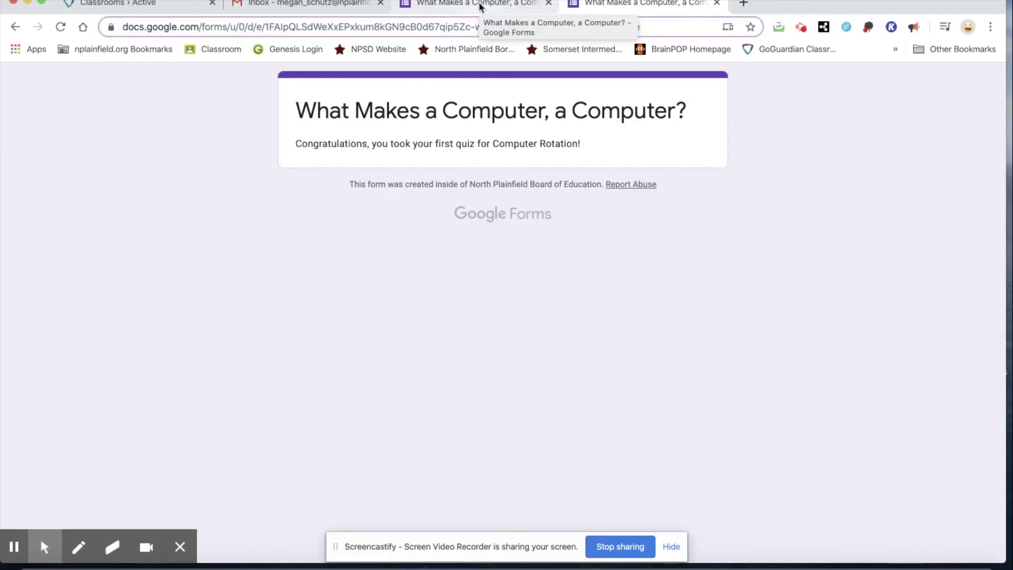
Return to the quiz editor tab, now showing 1 response
left_click(479, 5)
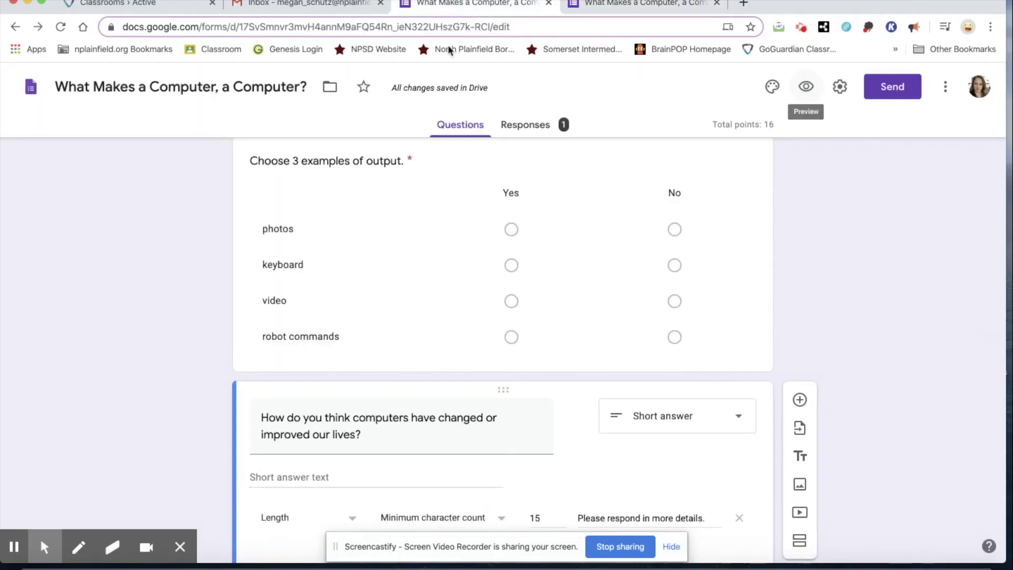
Open the Individual responses view and scroll through the answers graded 7 of 16
left_click(530, 130)
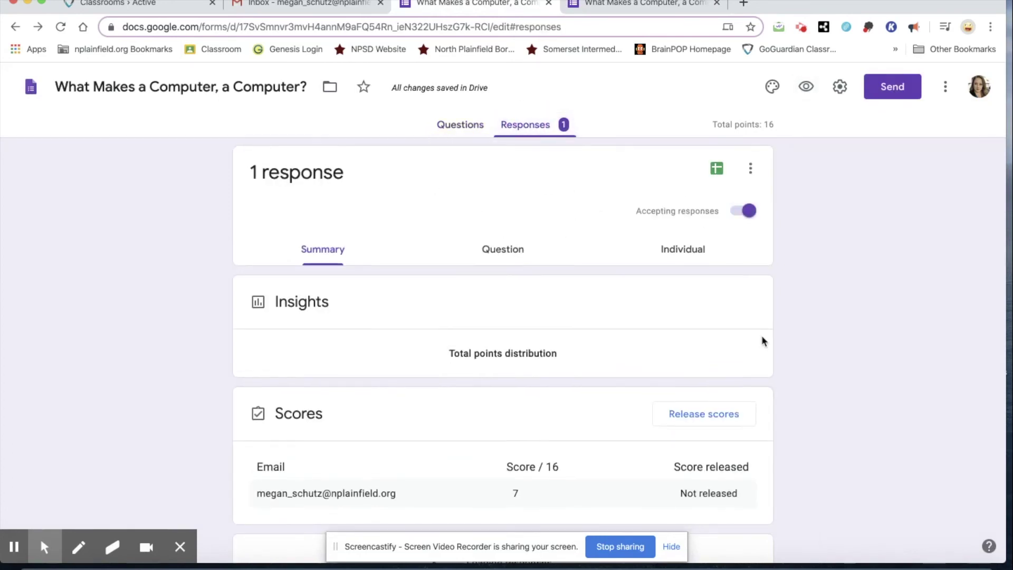
scroll(762, 341, "down", 1)
left_click(504, 195)
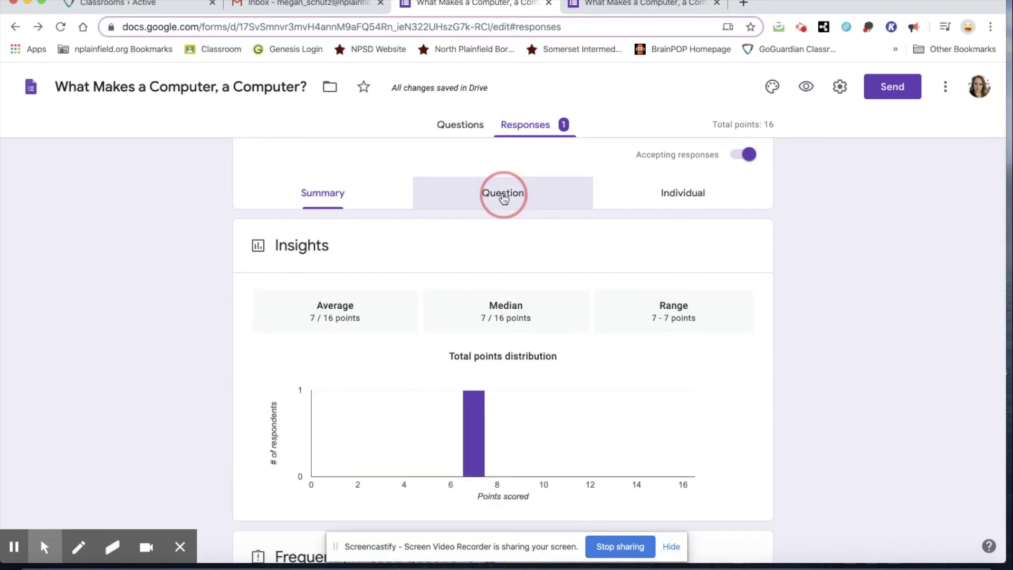
left_click(689, 259)
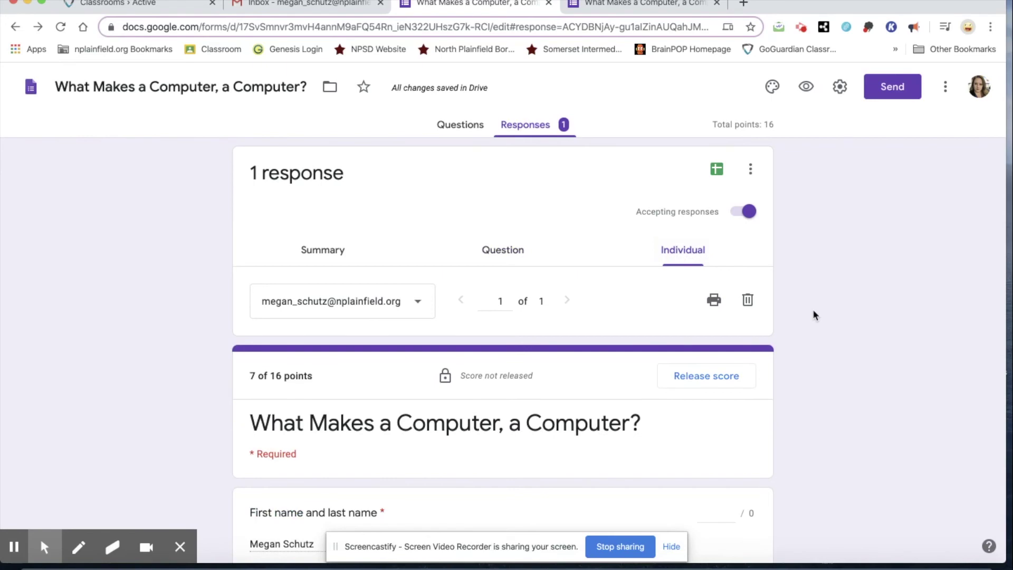
scroll(814, 315, "down", 4)
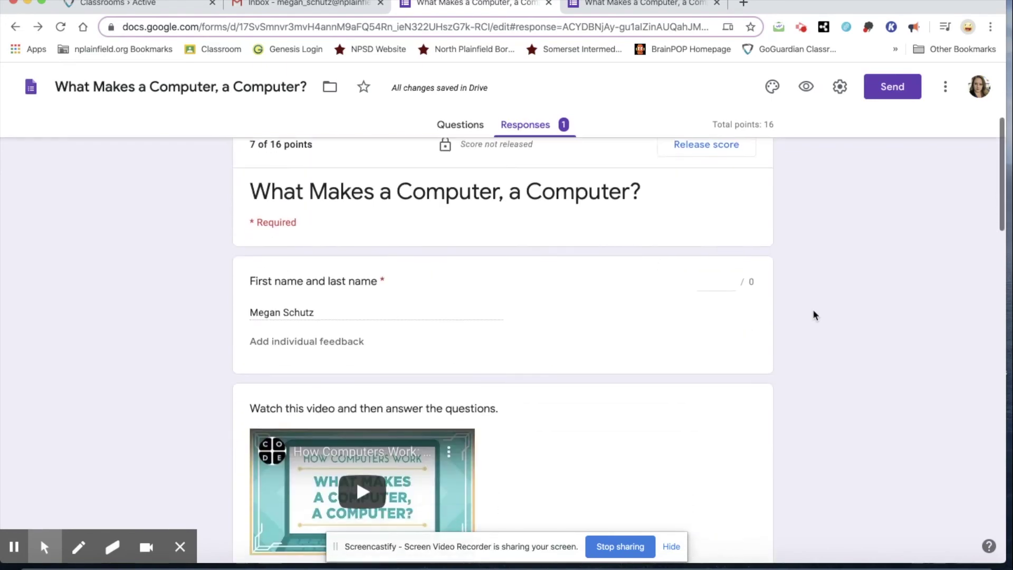
scroll(660, 238, "up", 1)
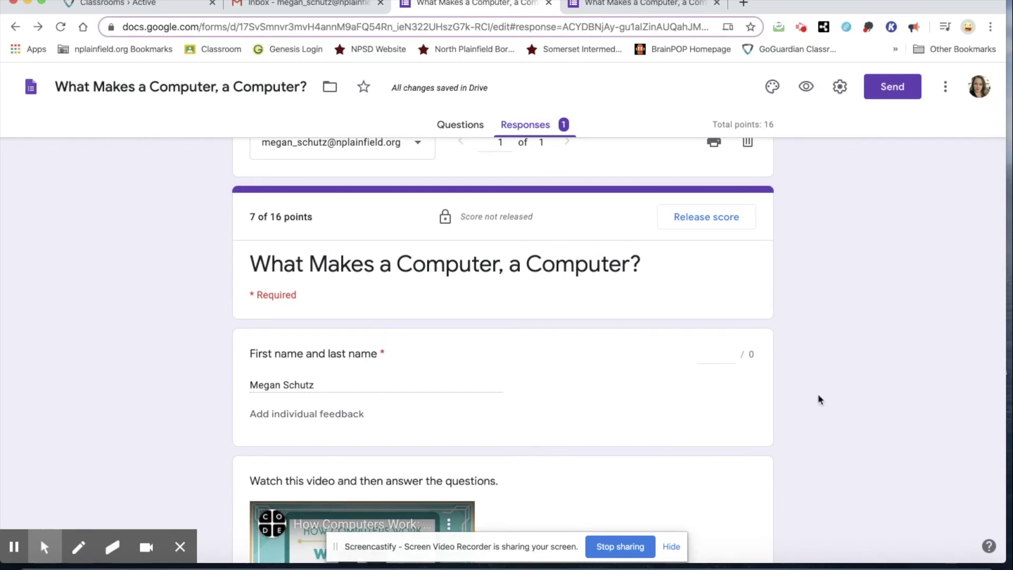
scroll(819, 399, "down", 2)
scroll(817, 393, "down", 4)
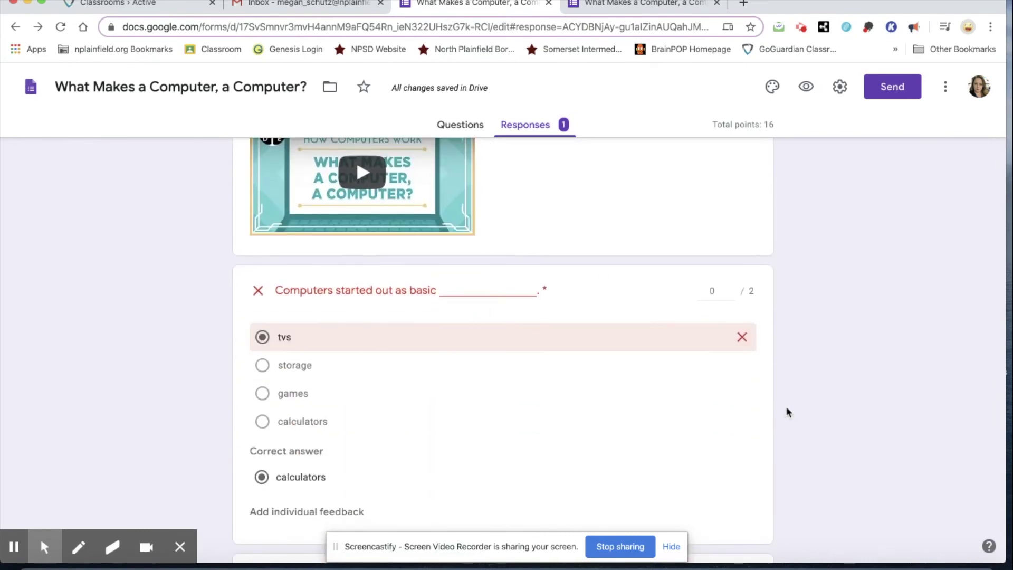
scroll(786, 412, "down", 4)
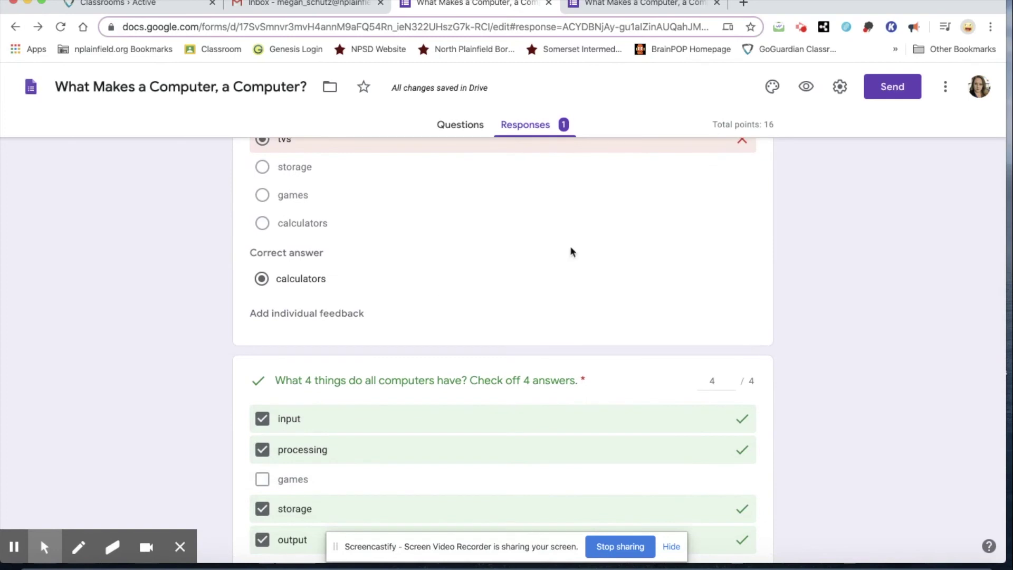
scroll(858, 385, "down", 2)
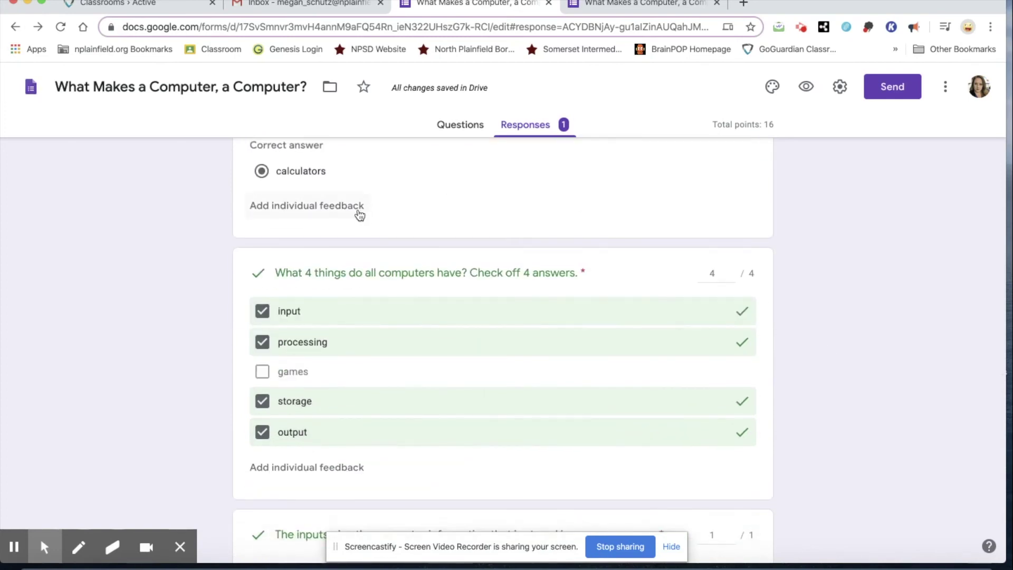
left_click(359, 216)
left_click(371, 187)
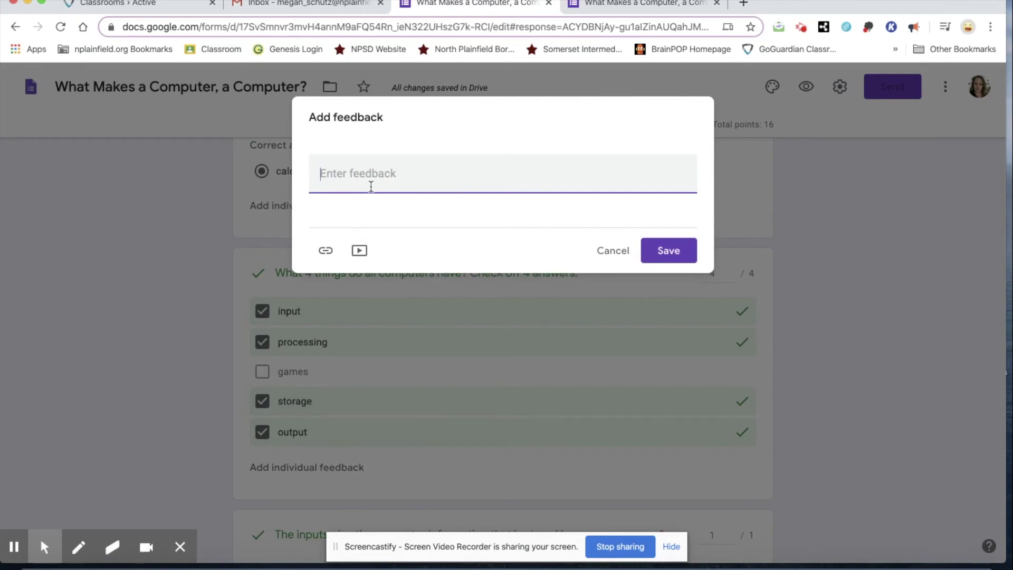
left_click(614, 251)
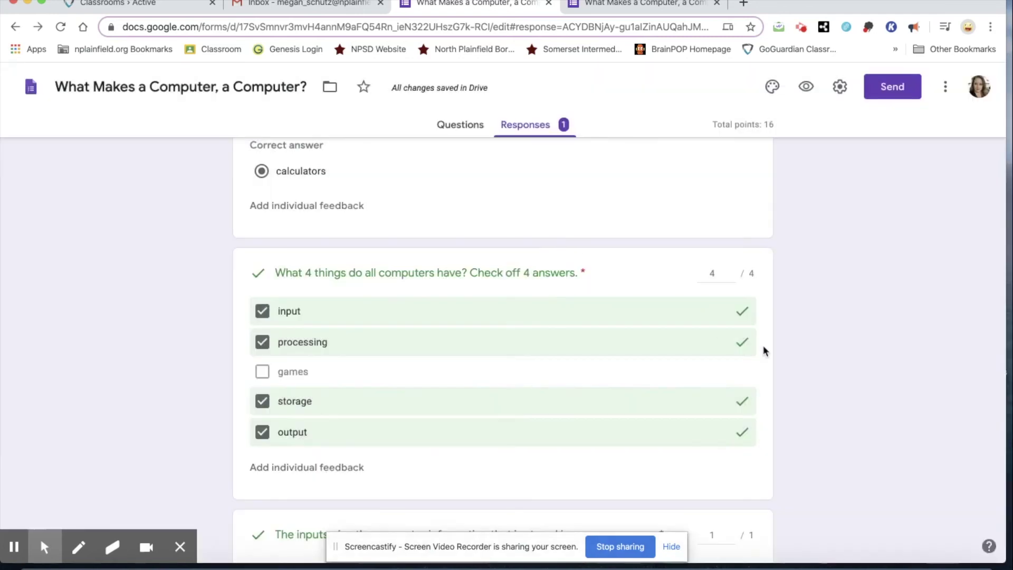
scroll(737, 315, "down", 5)
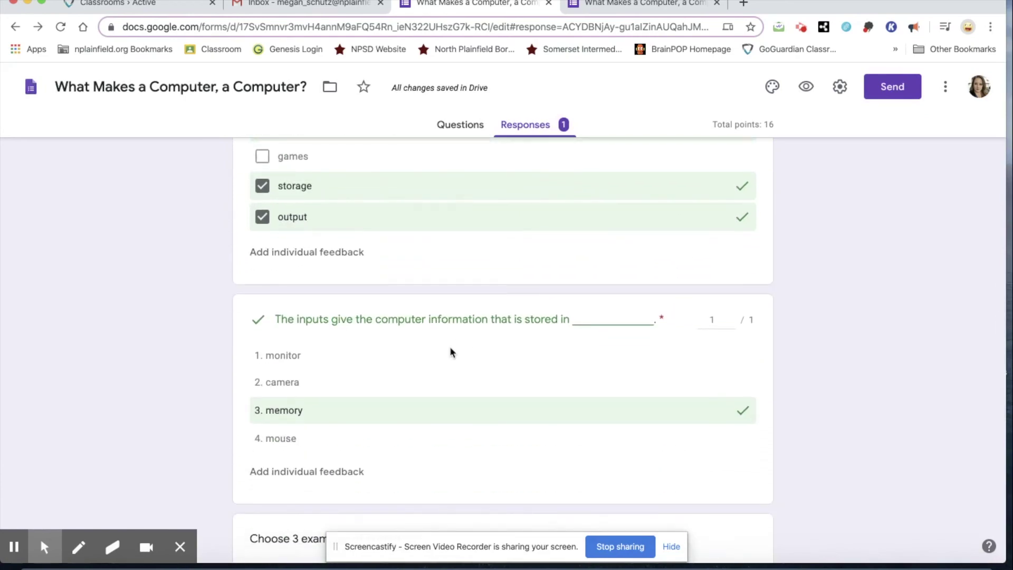
scroll(564, 360, "down", 7)
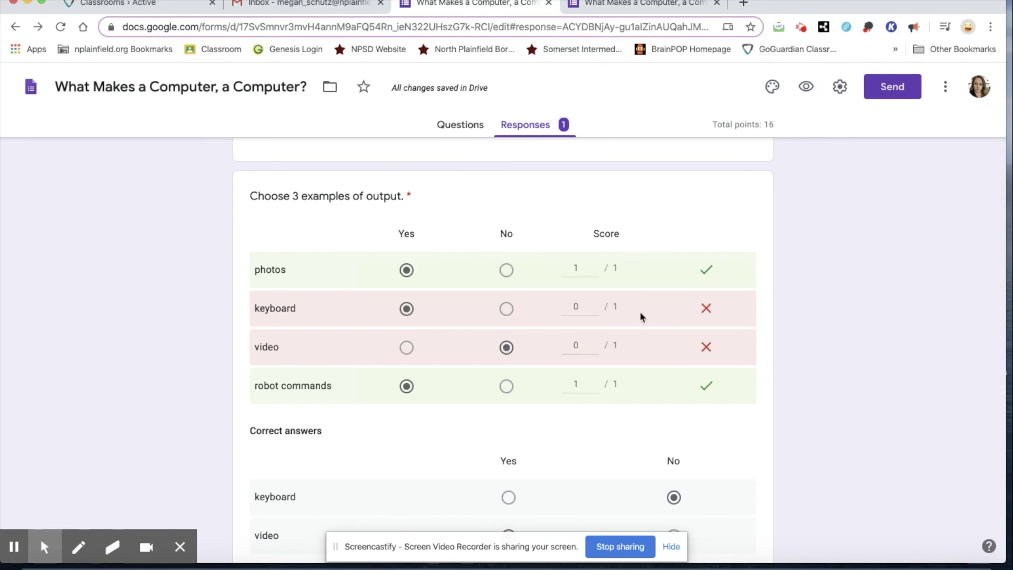
scroll(819, 379, "down", 2)
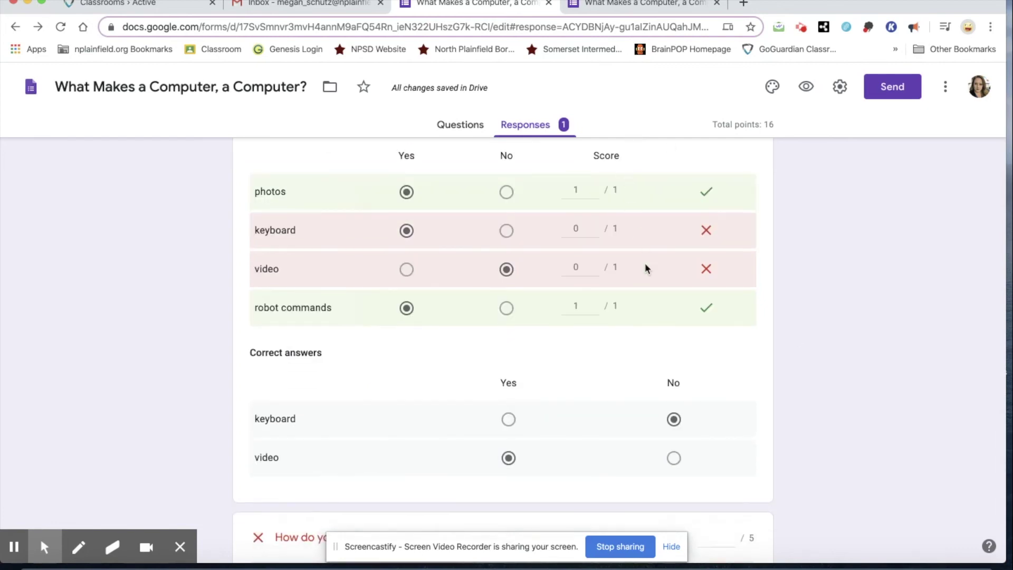
scroll(789, 255, "up", 2)
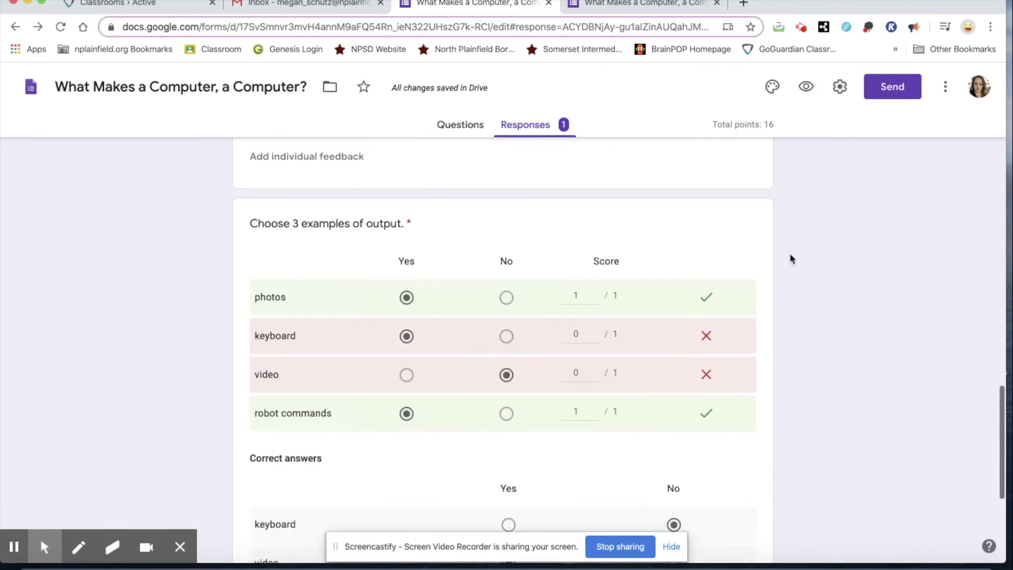
scroll(790, 256, "down", 3)
scroll(790, 253, "down", 3)
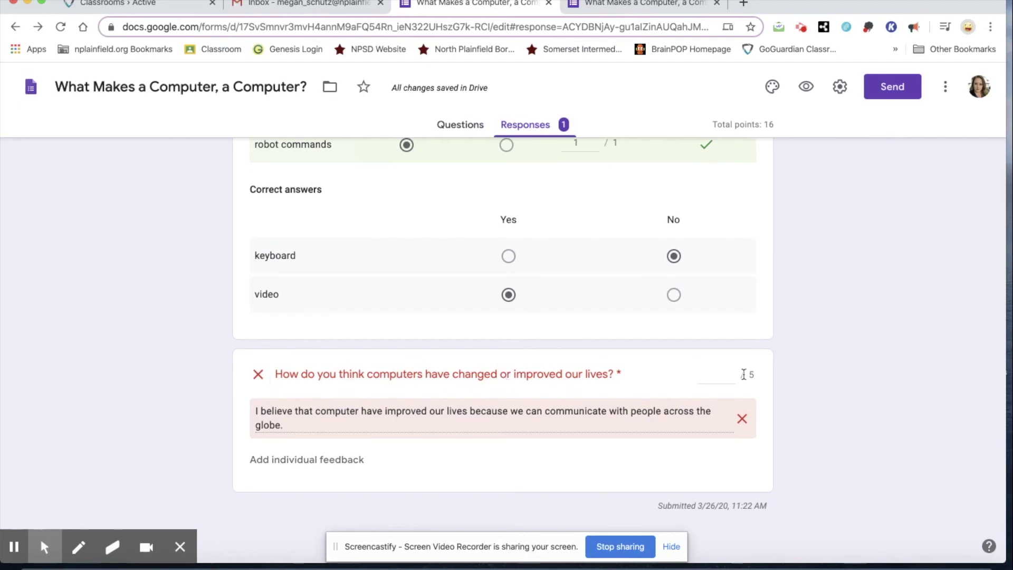
Award the open-ended answer full 5 out of 5 points
left_click(715, 375)
left_click(732, 373)
left_click(731, 373)
left_click(732, 373)
left_click(732, 373)
Add feedback asking whether the student sees potential issues with these connections, and save the edits
left_click(334, 460)
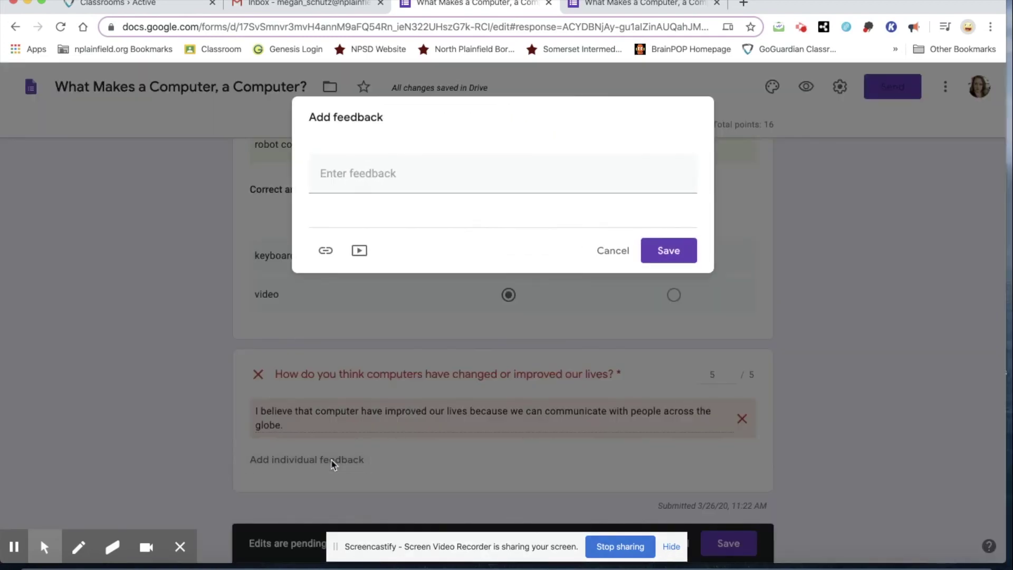
left_click(432, 179)
type("I agree that it has helped us connect wi")
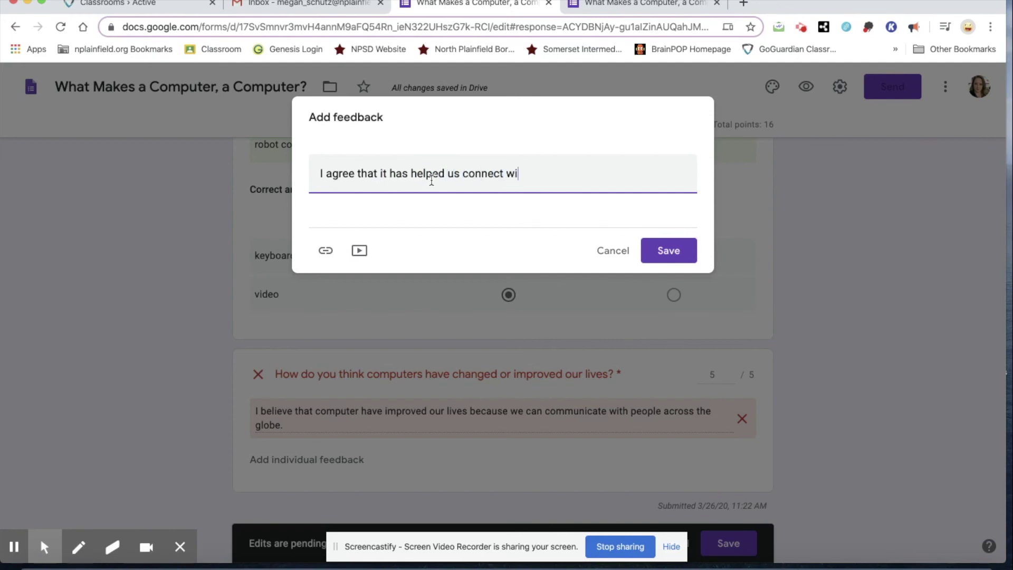
type("th others. Do you Ise")
type("see any po")
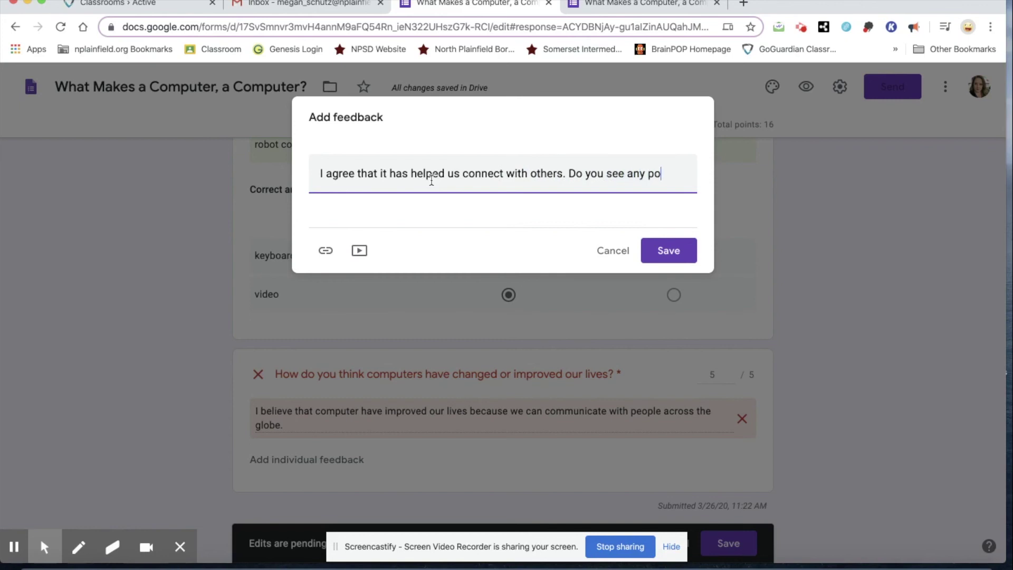
type("tential issues with thes")
type("e conne")
type("ctions")
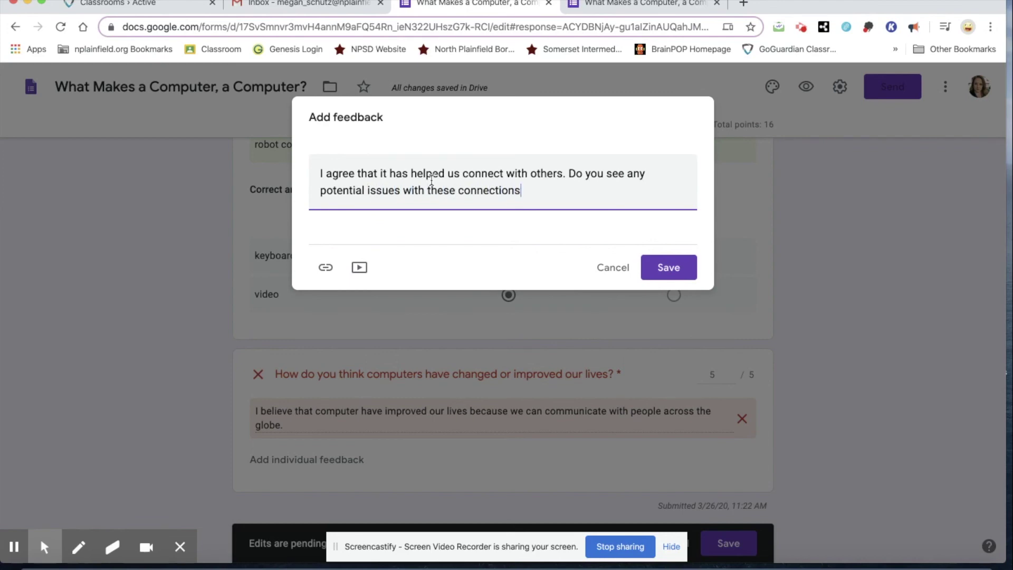
type("?")
left_click(668, 264)
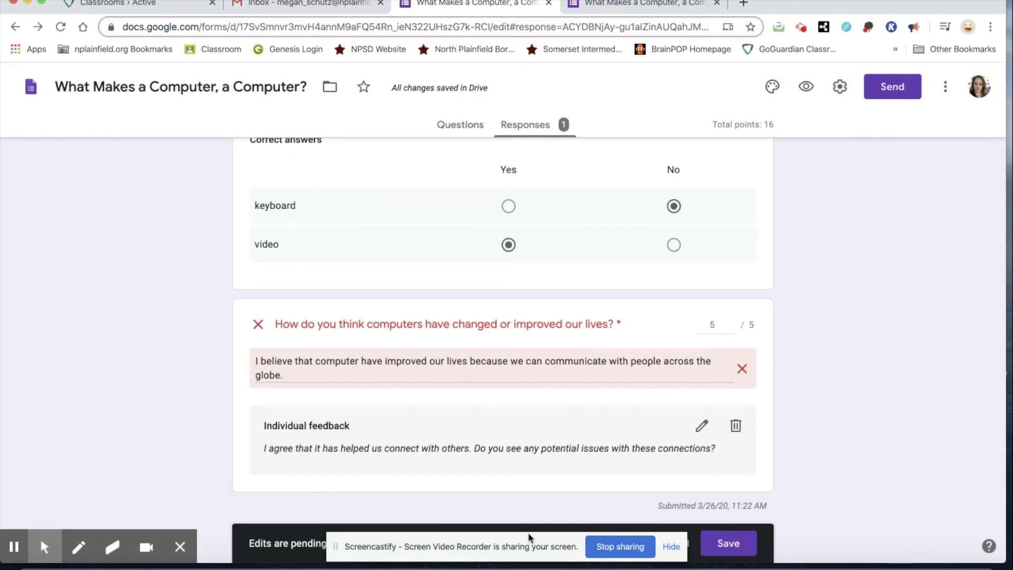
left_click(670, 547)
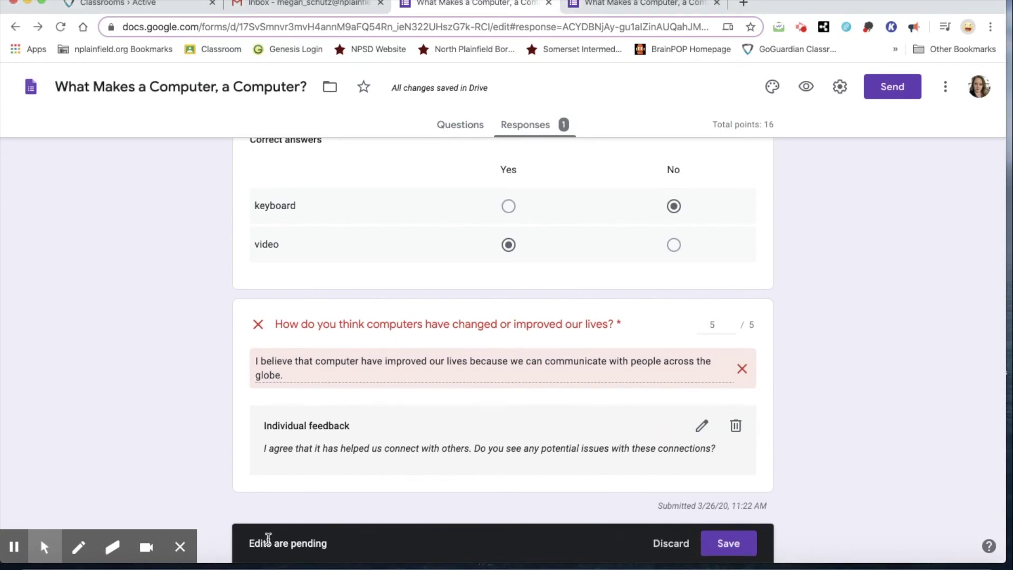
left_click(728, 543)
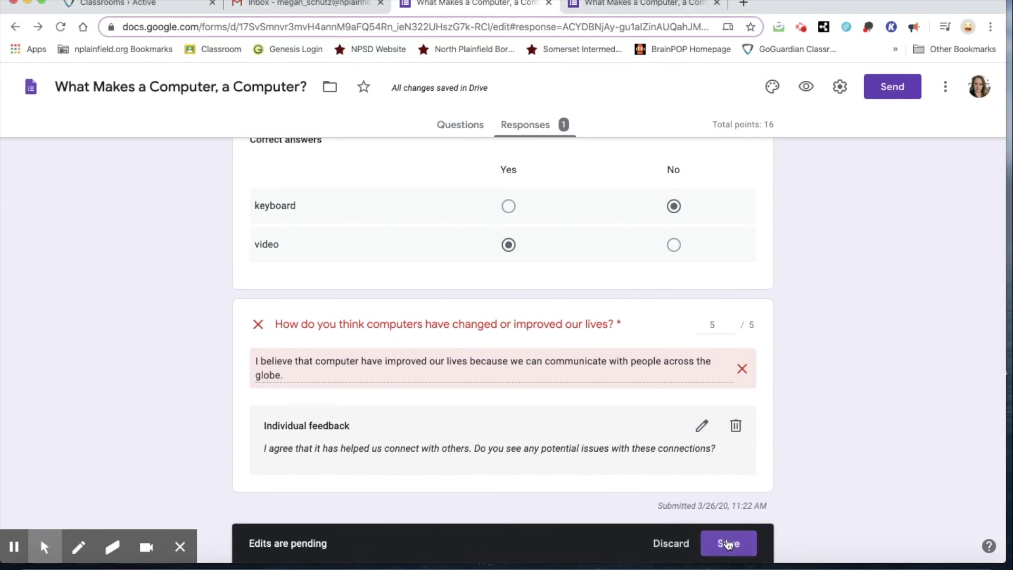
left_click(728, 543)
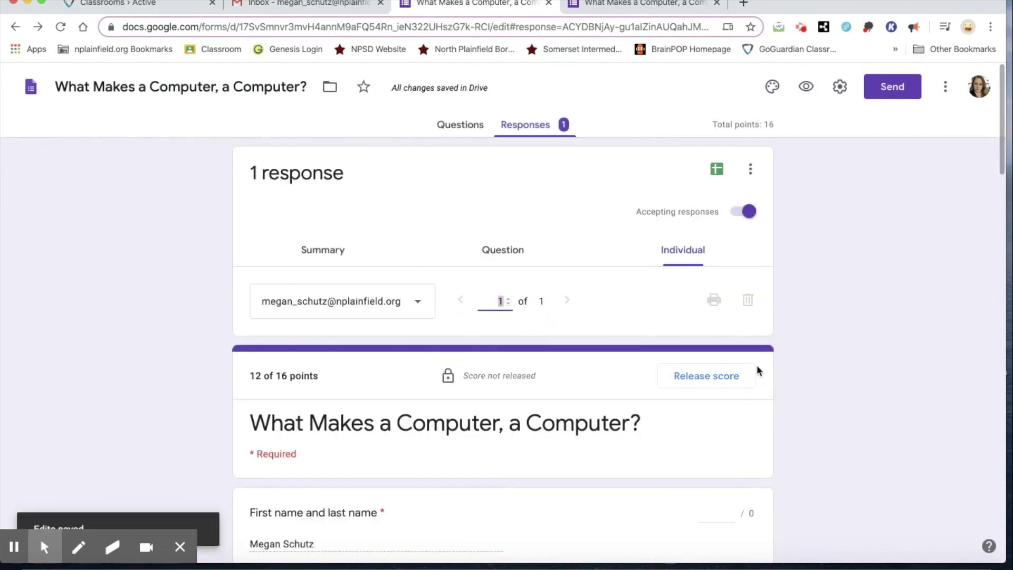
Release the 12/16 score to all respondents by email, leaving the message blank
scroll(695, 318, "down", 4)
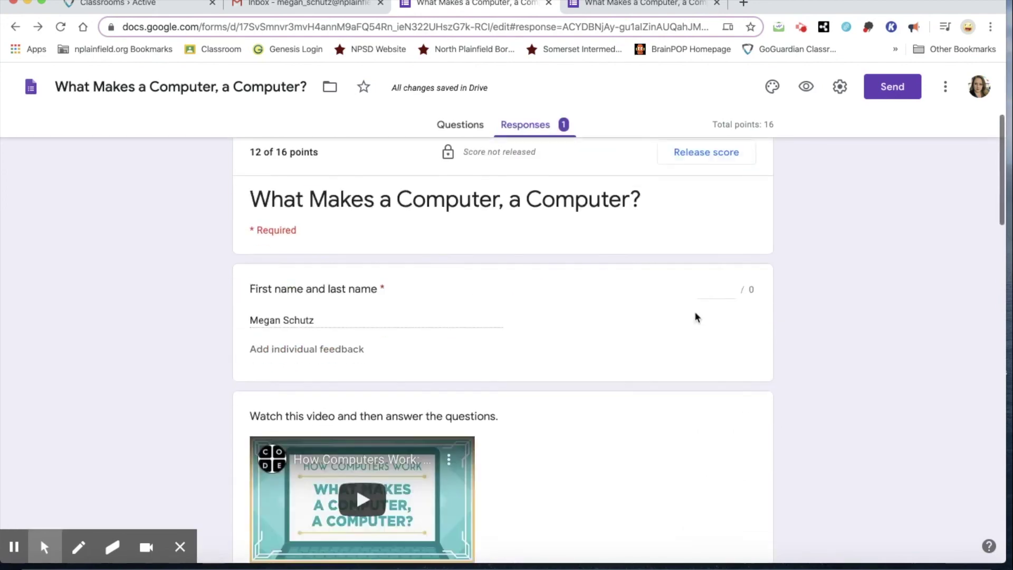
scroll(695, 317, "up", 3)
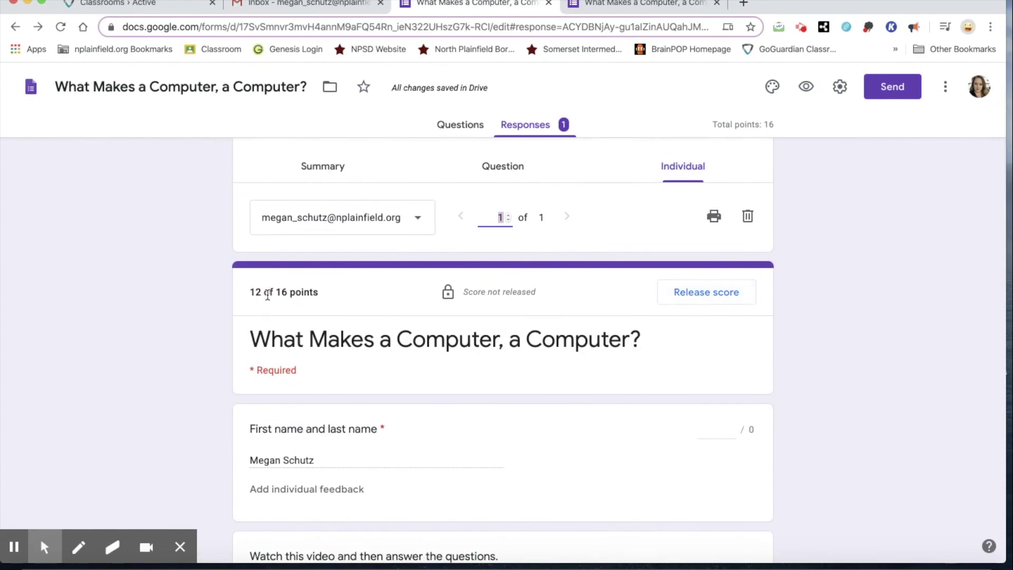
left_click(710, 296)
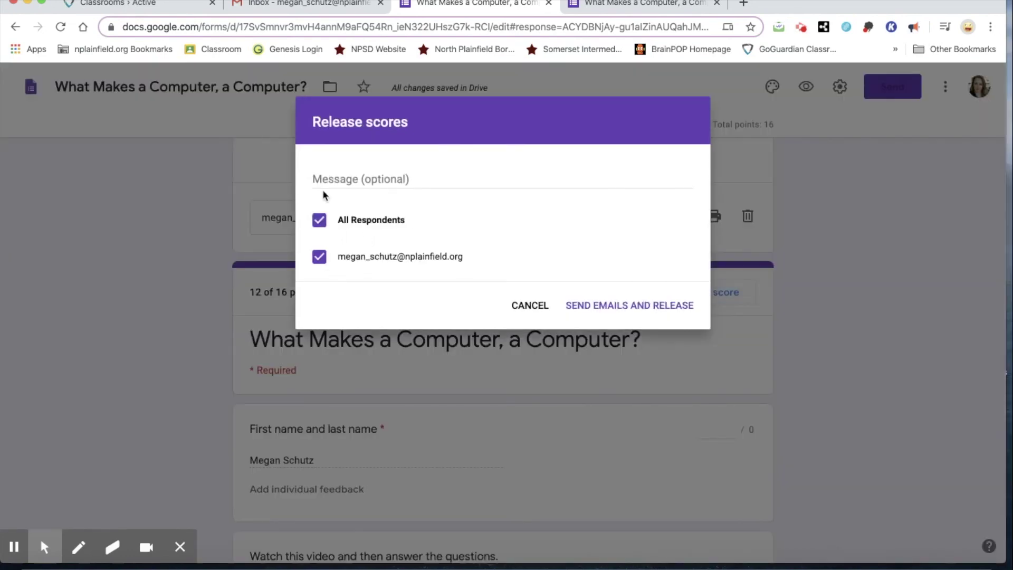
left_click(316, 223)
left_click(316, 222)
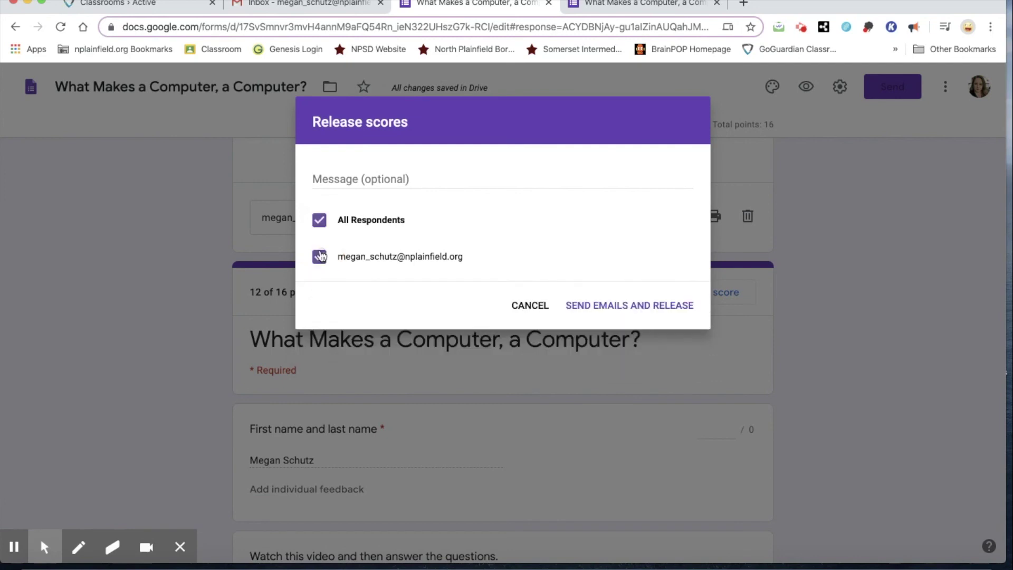
left_click(348, 176)
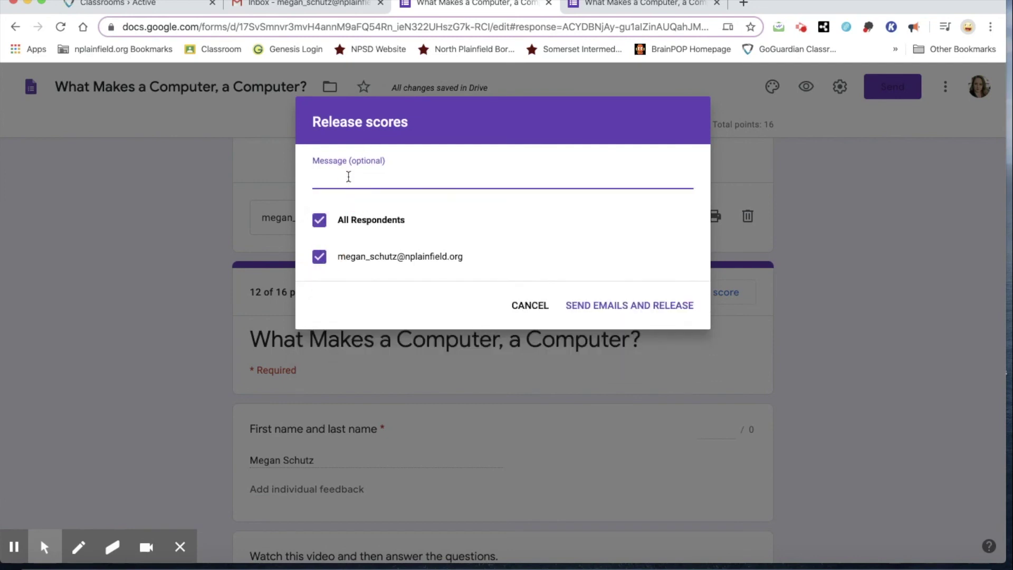
left_click(653, 304)
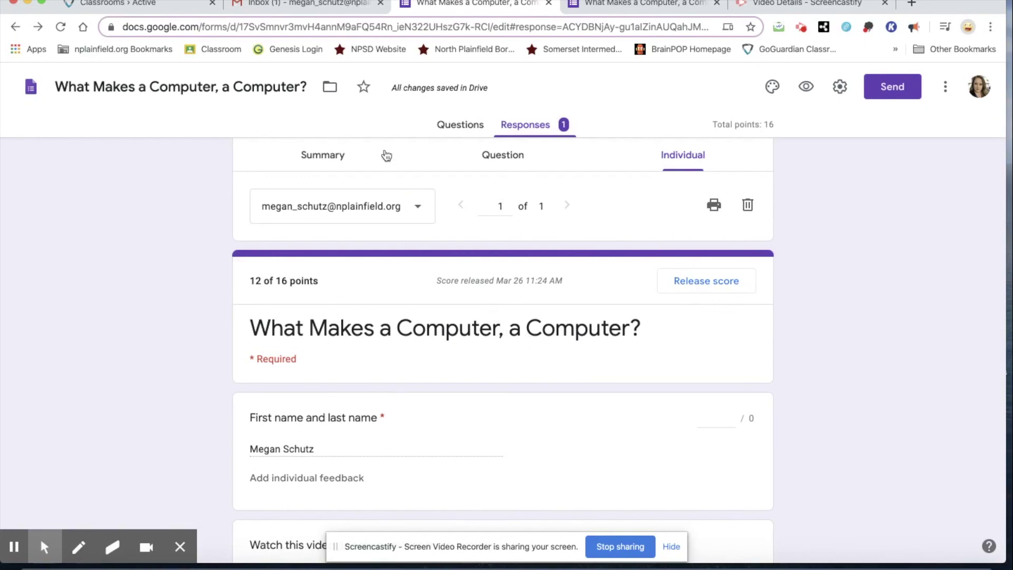
Open the 'Score released' email in Gmail and follow its View link
left_click(311, 10)
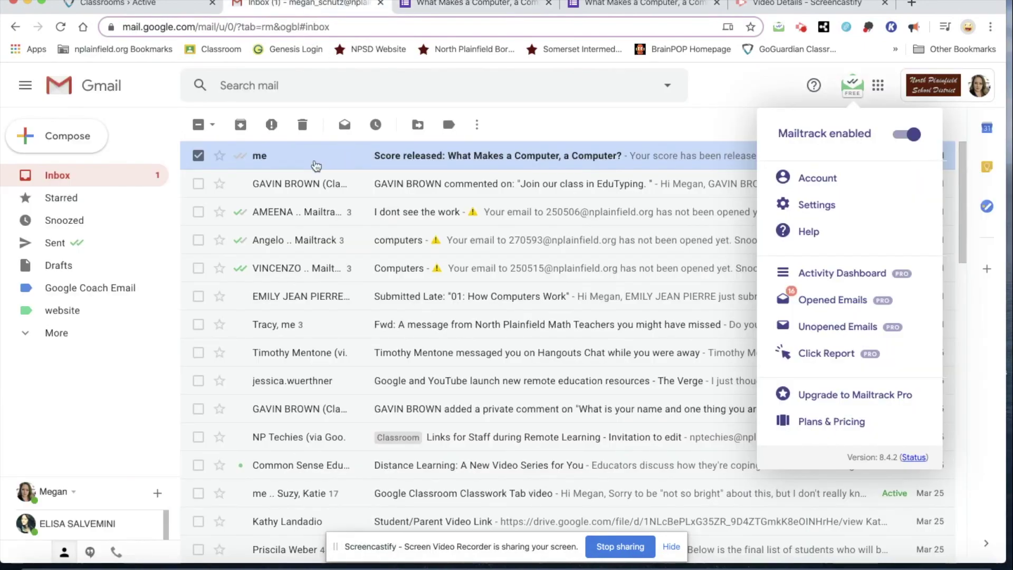
left_click(294, 163)
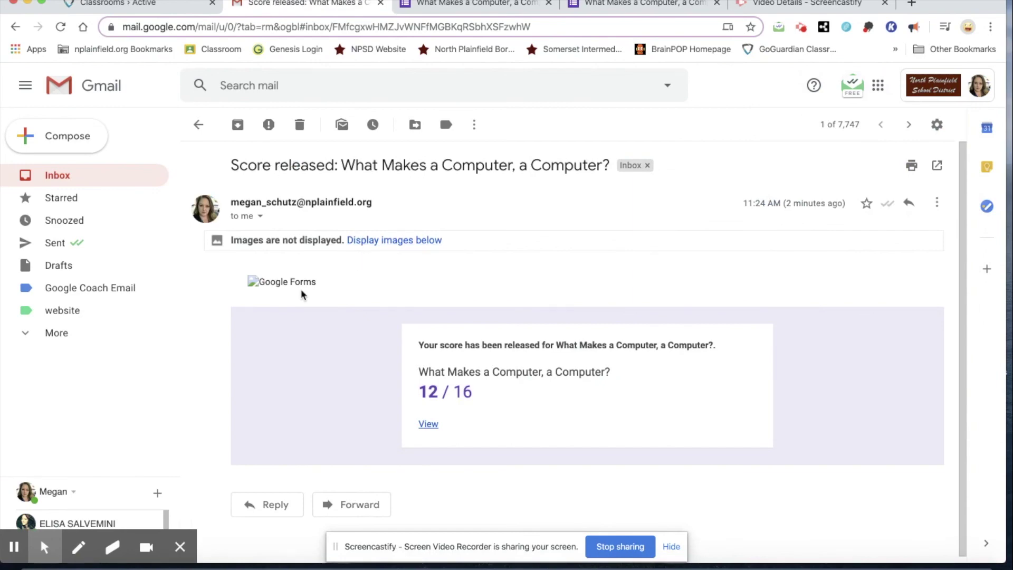
scroll(528, 367, "down", 1)
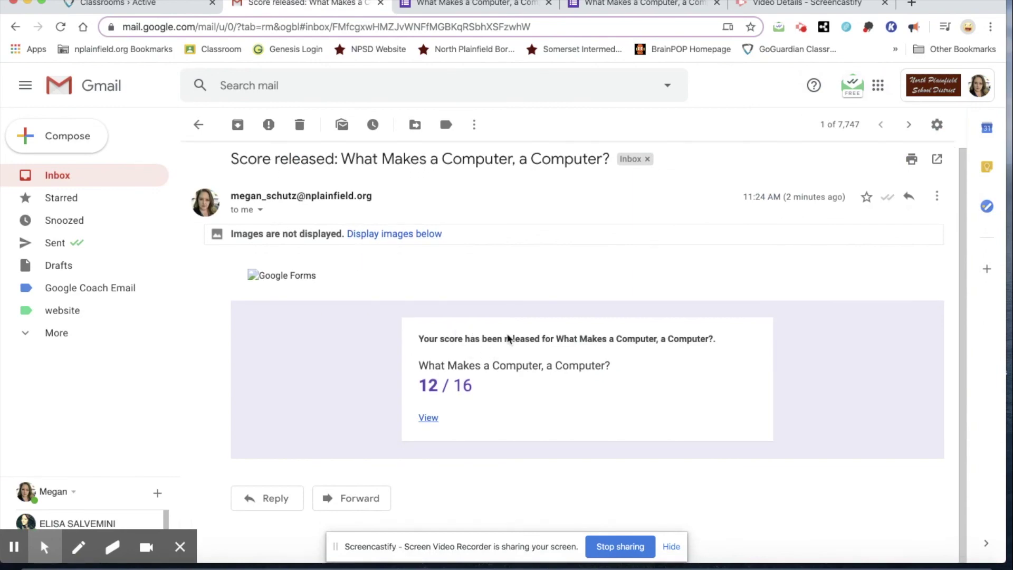
left_click(429, 421)
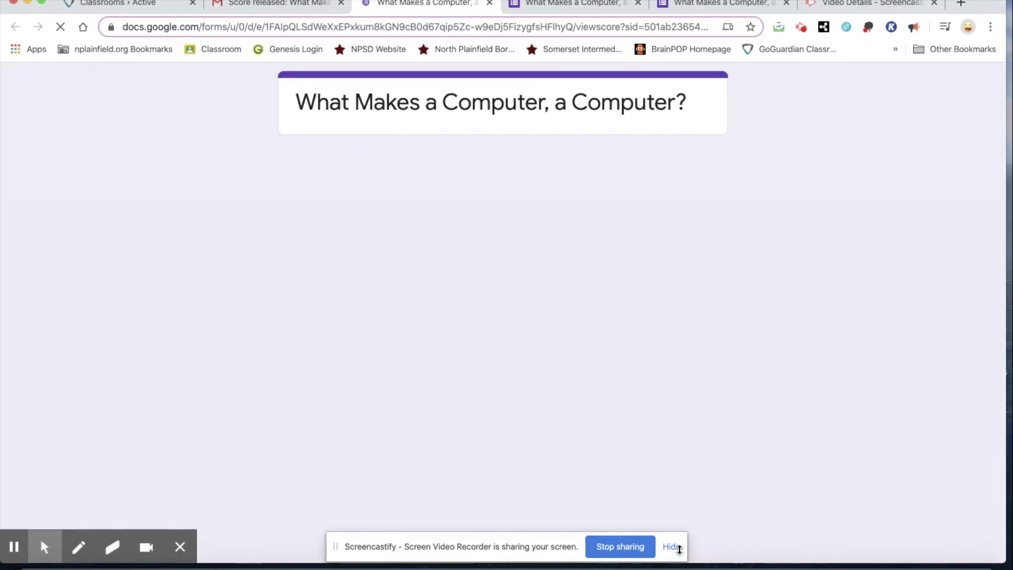
Scroll through the 12/16 score page, including the 5/5 short answer feedback, then back to the top
left_click(671, 546)
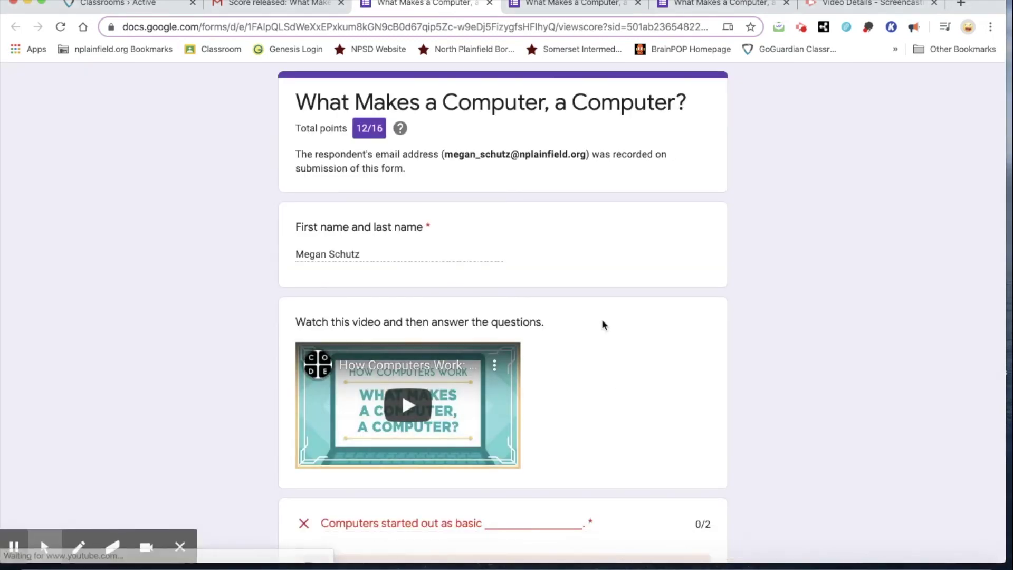
scroll(625, 363, "down", 3)
scroll(626, 363, "down", 3)
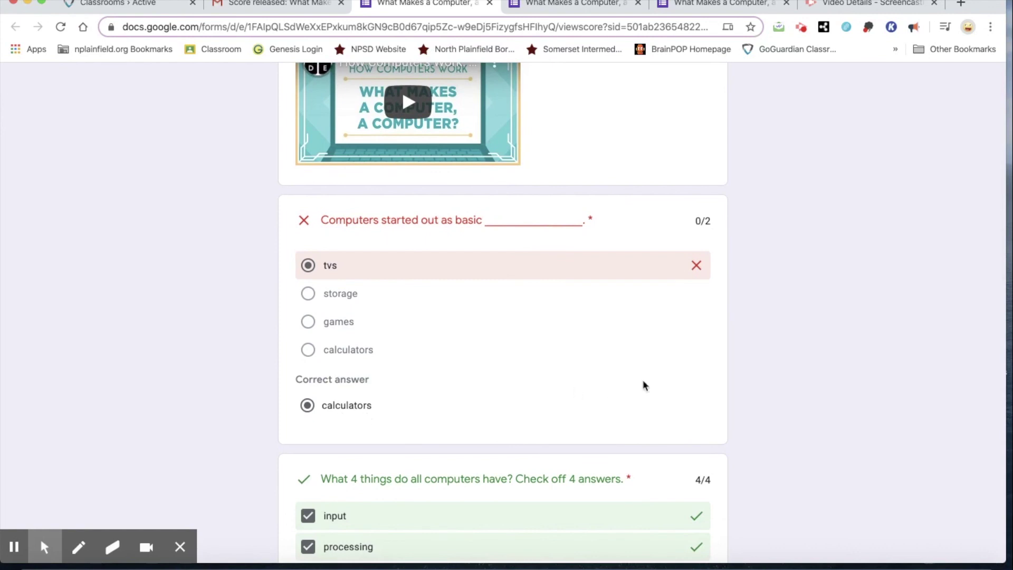
scroll(654, 385, "down", 4)
scroll(651, 375, "down", 3)
scroll(655, 390, "down", 5)
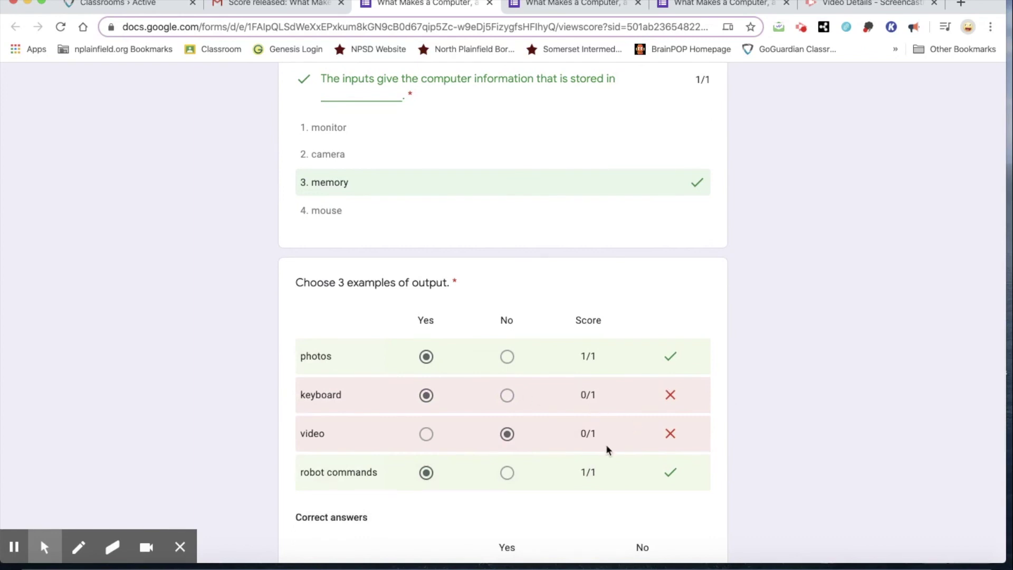
scroll(617, 429, "down", 5)
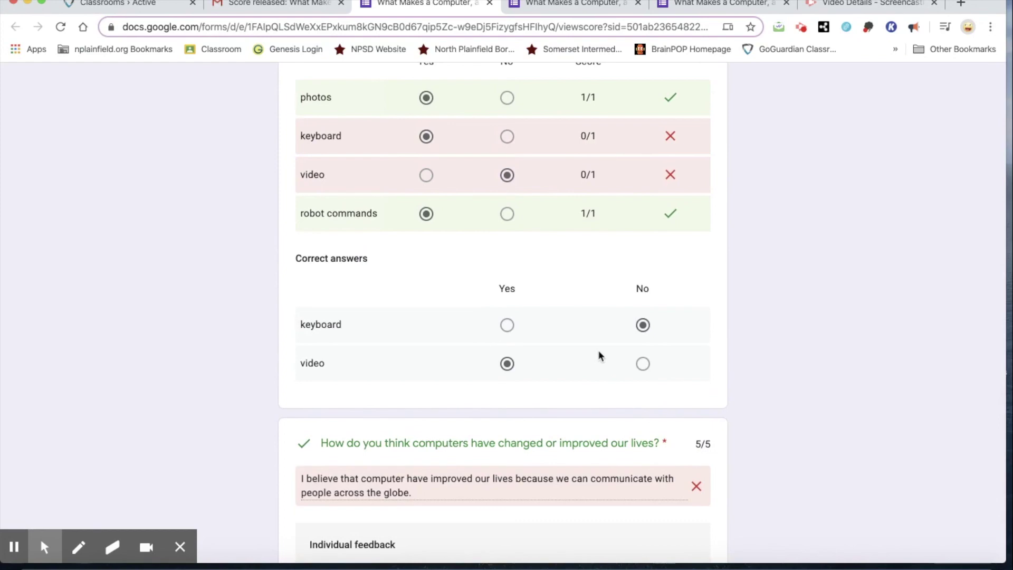
scroll(600, 355, "down", 3)
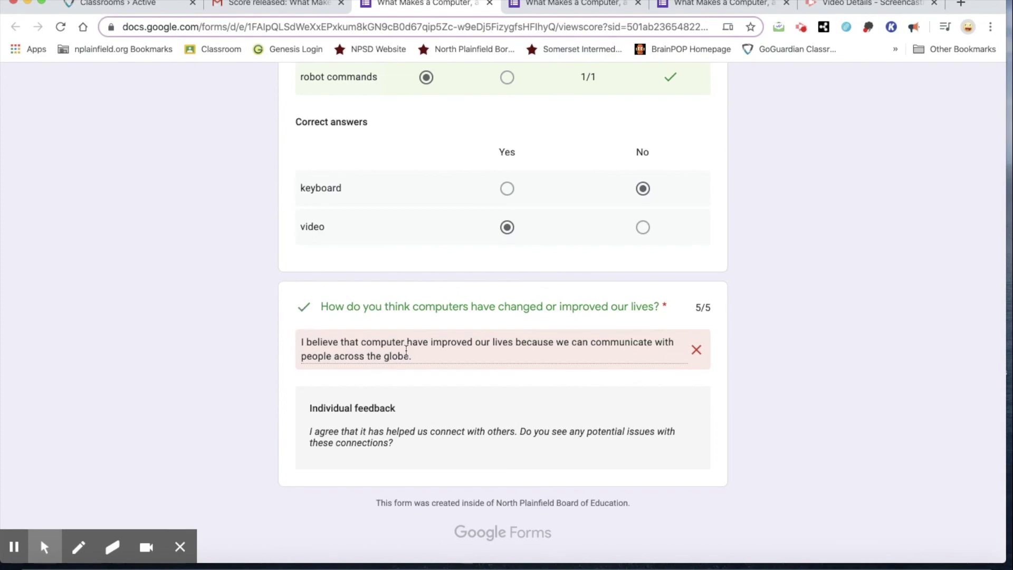
scroll(510, 377, "up", 15)
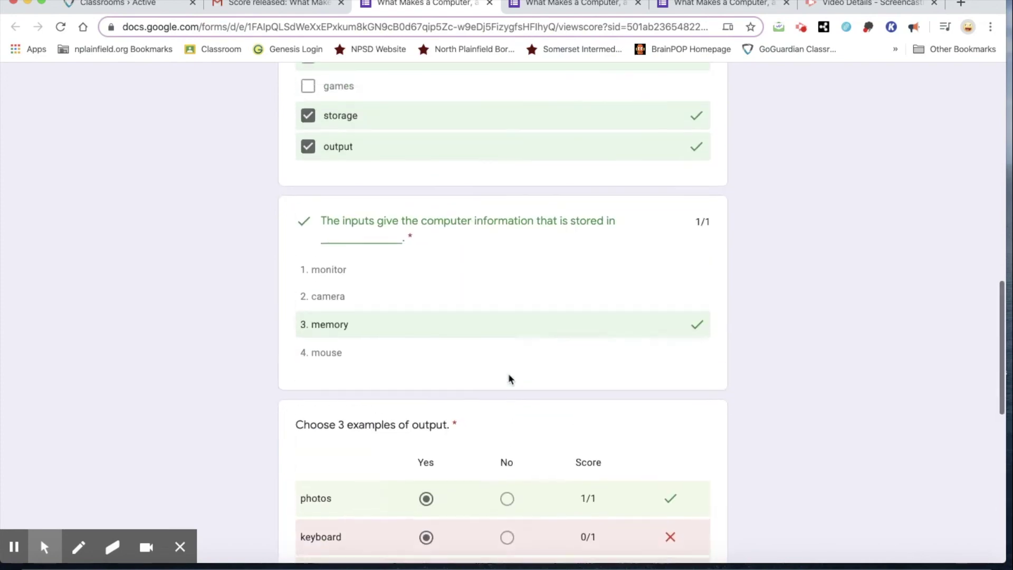
scroll(509, 378, "up", 15)
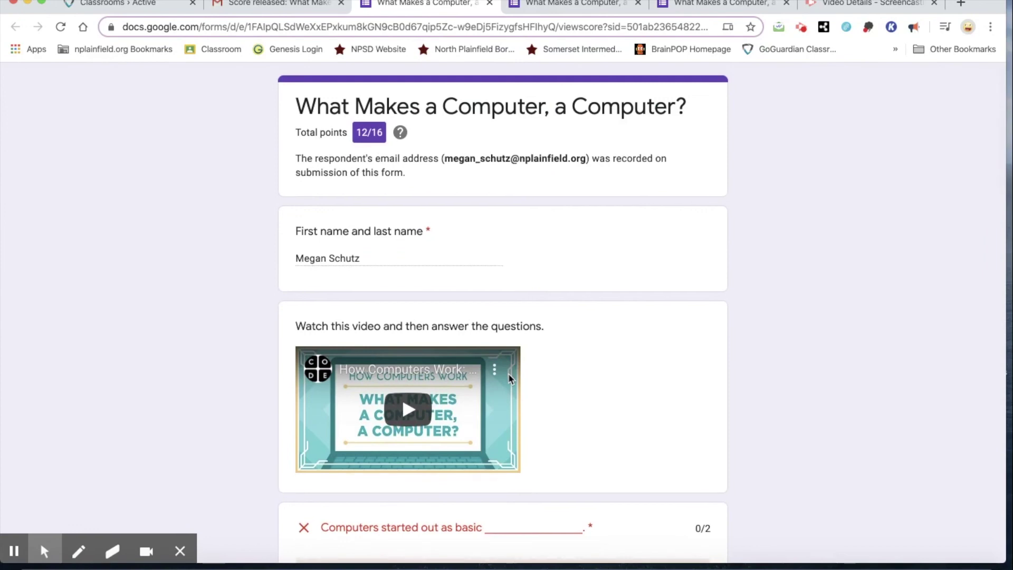